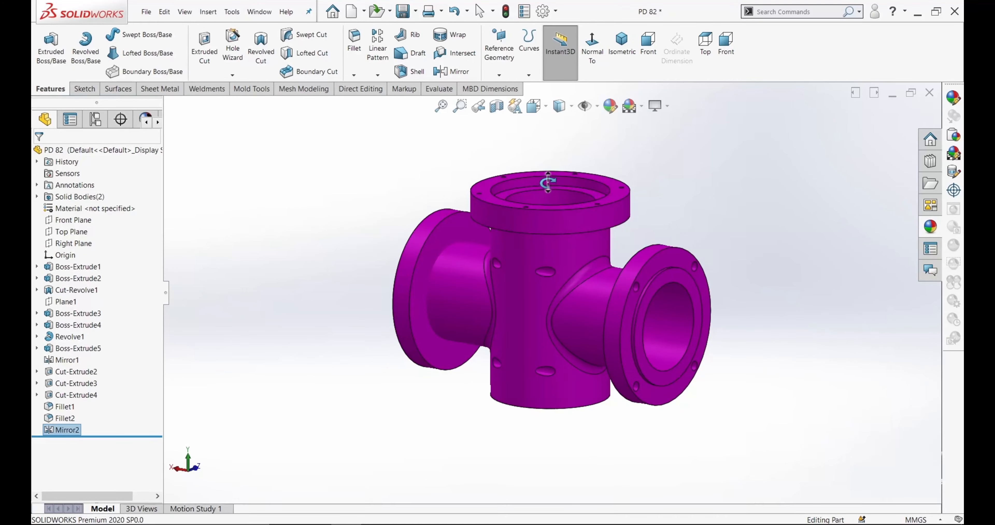
middle_click_drag(548, 182, 540, 222)
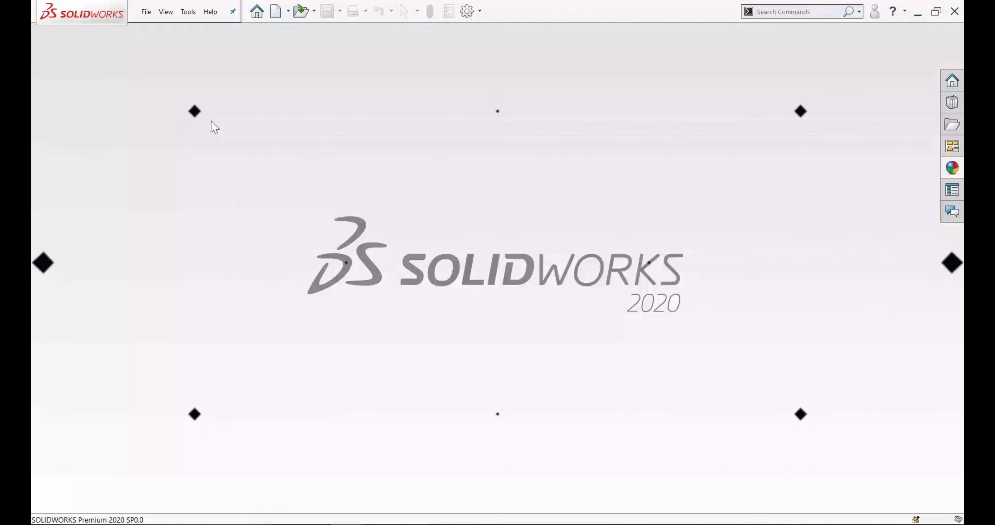
Step: Create a new part document
left_click(146, 12)
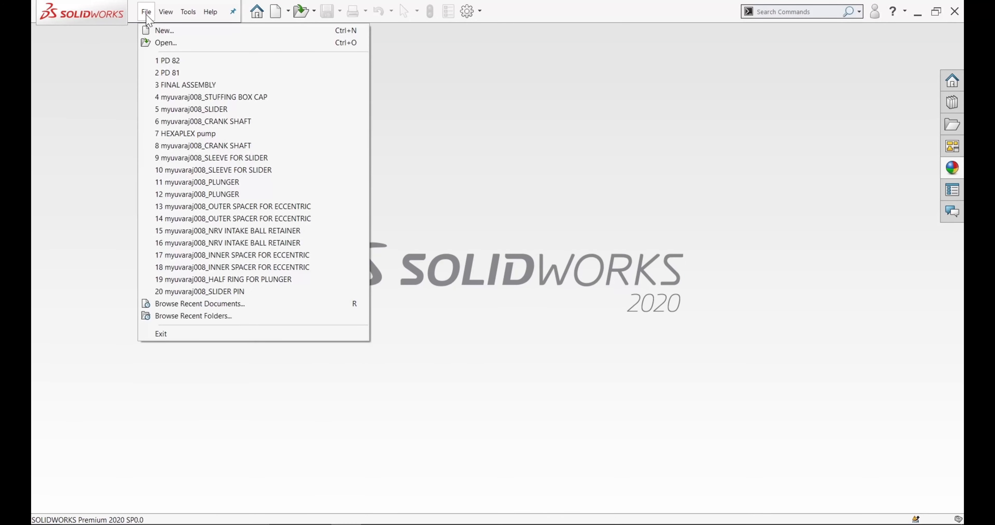
left_click(160, 30)
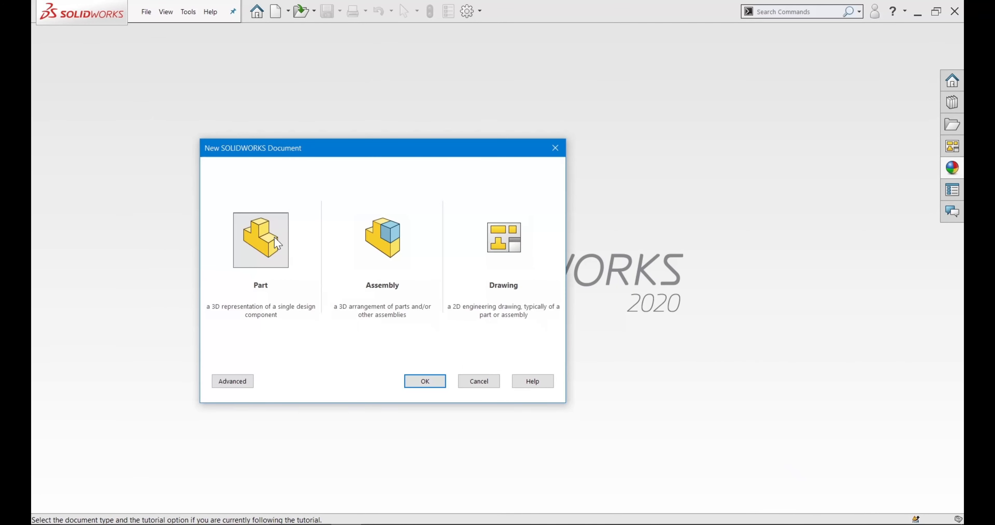
left_click(425, 381)
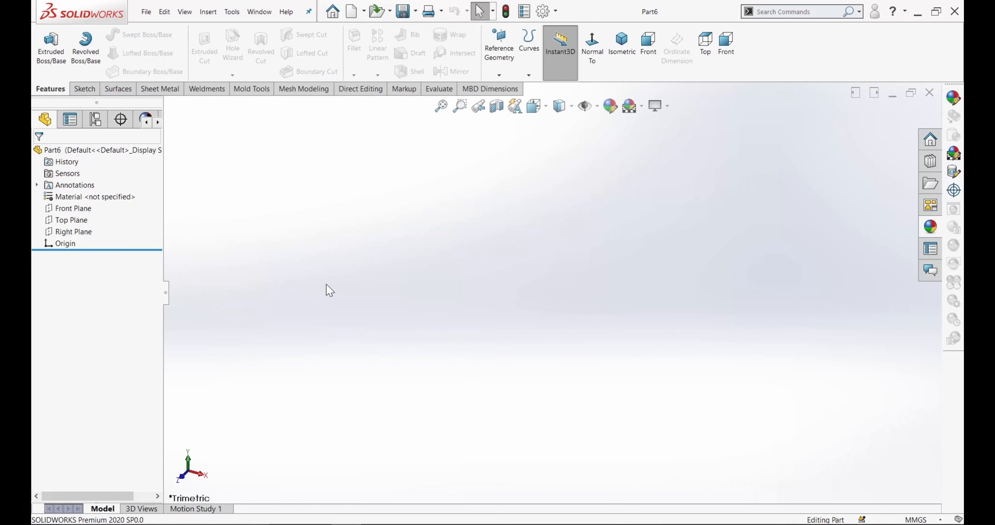
Step: Sketch a circle of 16 mm radius centred on the origin on the Top Plane
left_click(64, 224)
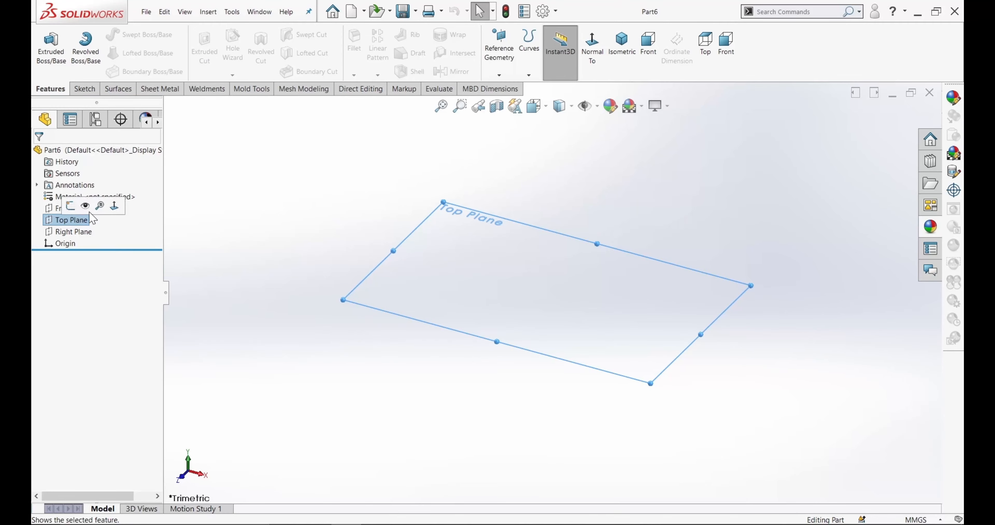
left_click(71, 204)
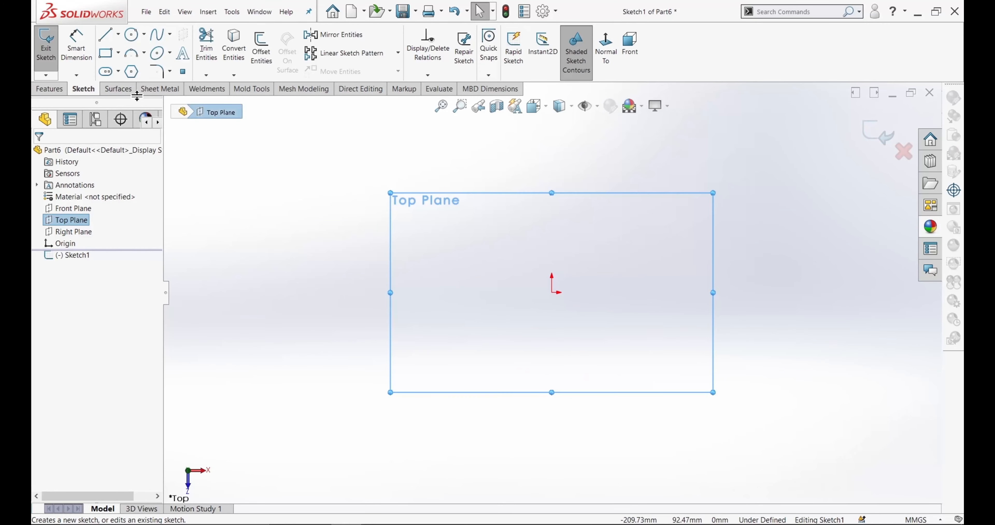
left_click(131, 35)
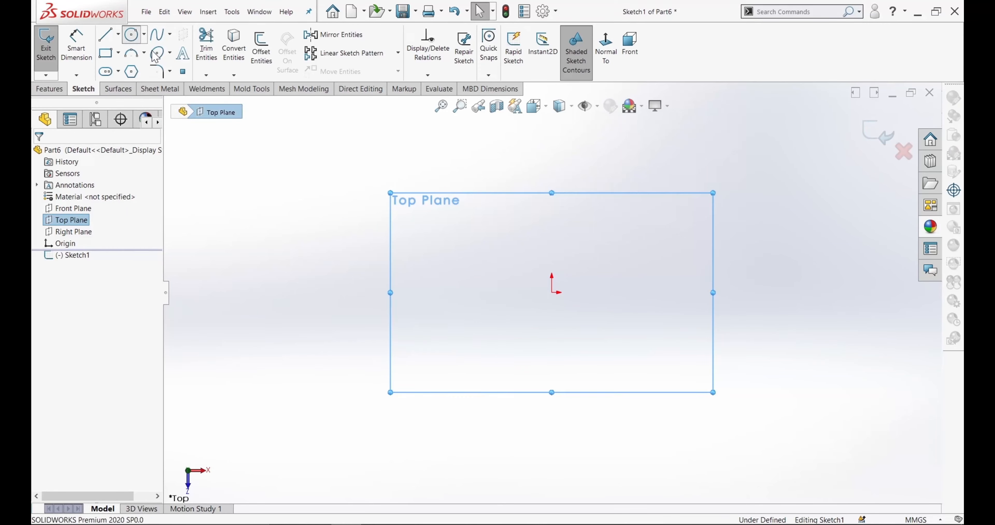
left_click(552, 292)
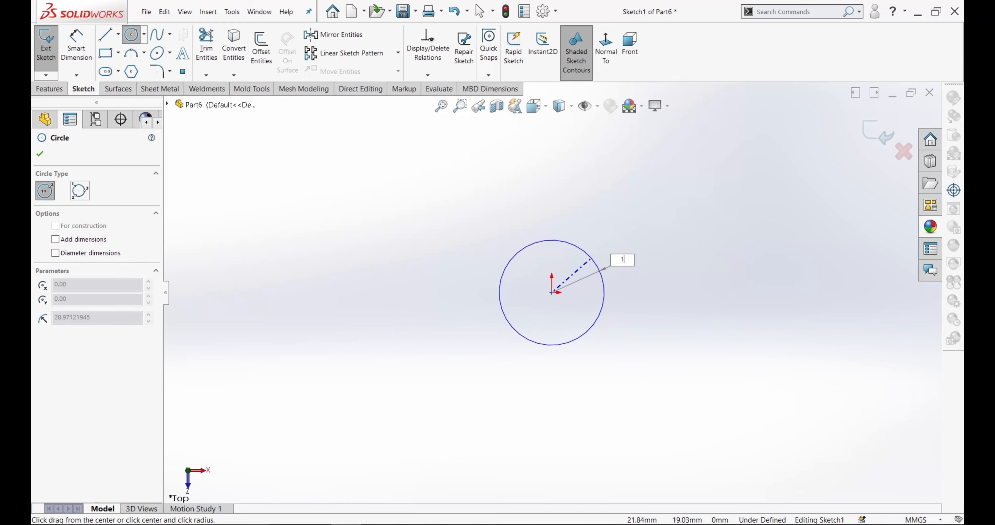
type("16")
key("Return")
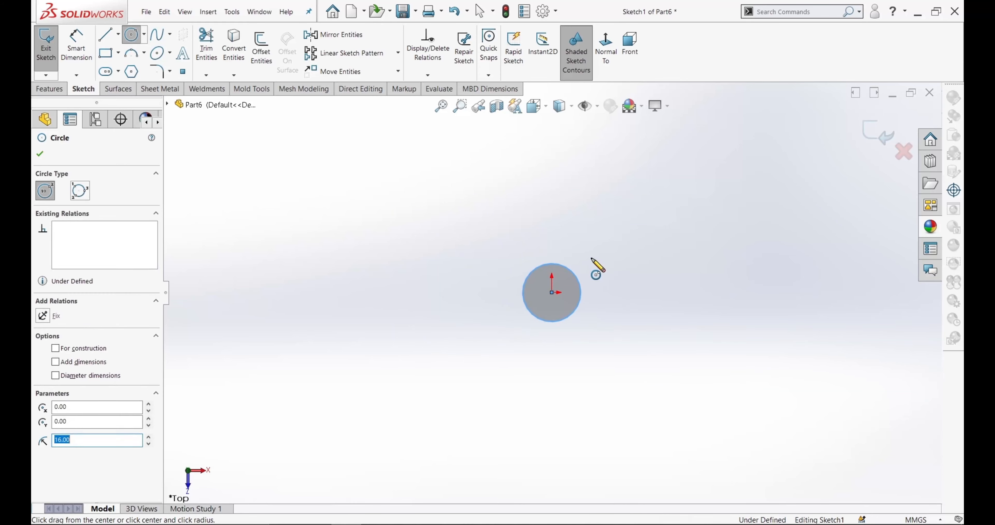
left_click(40, 153)
Step: Add a diameter dimension to the circle and accept its value
left_click(76, 44)
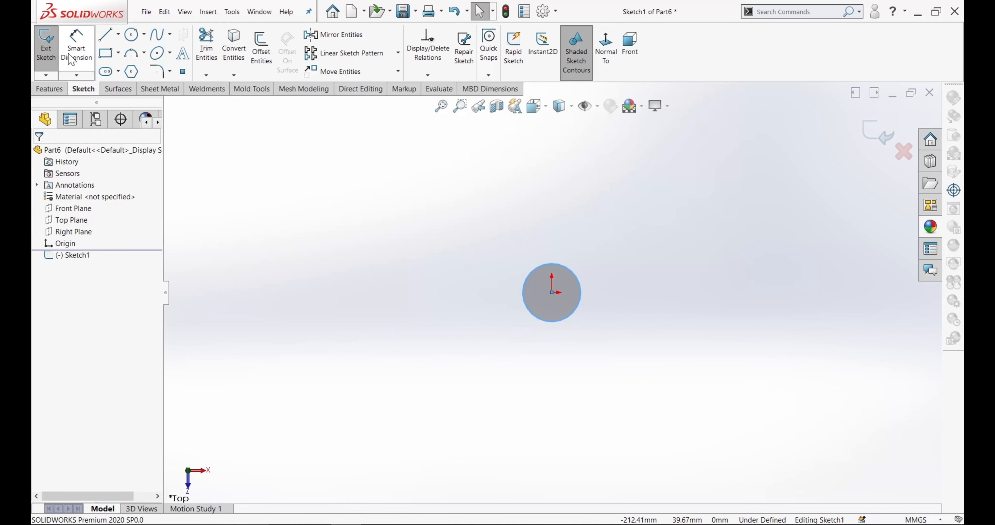
left_click(583, 289)
left_click(633, 282)
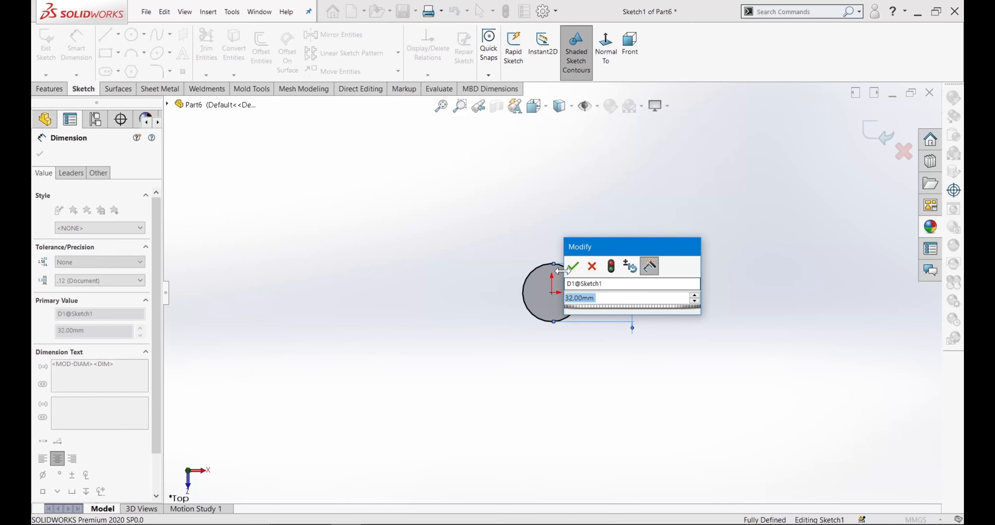
left_click(578, 270)
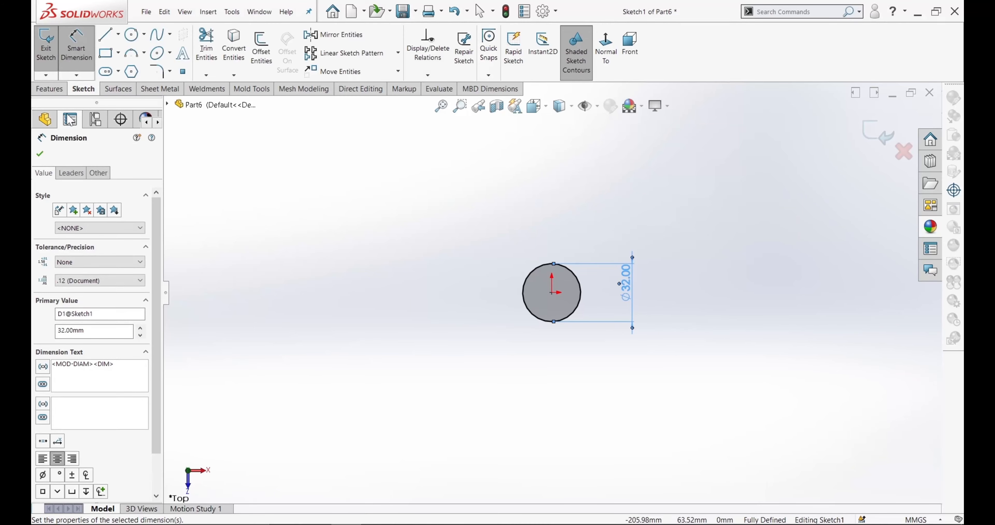
Step: Extrude the circle as a blind boss 5 mm deep with the direction reversed to go downward
left_click(54, 90)
left_click(65, 68)
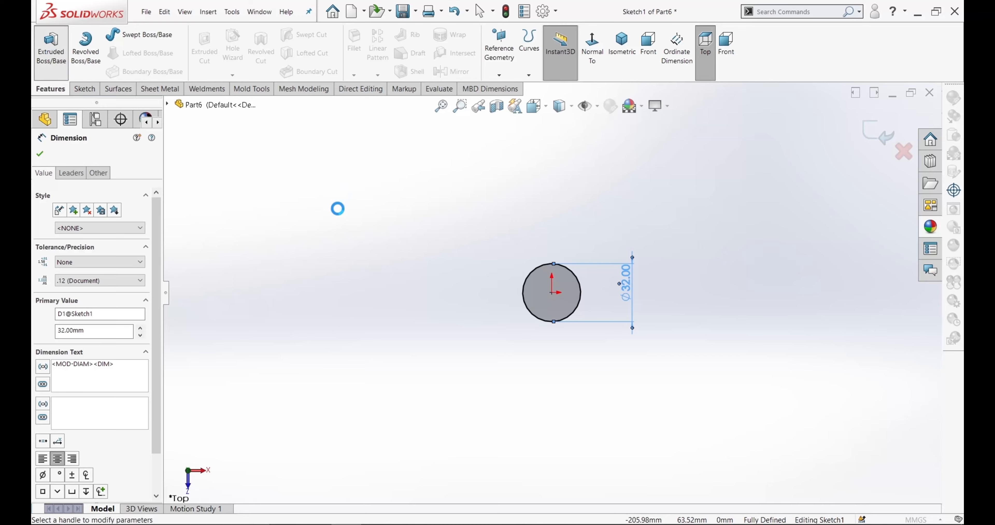
type("5")
key("Return")
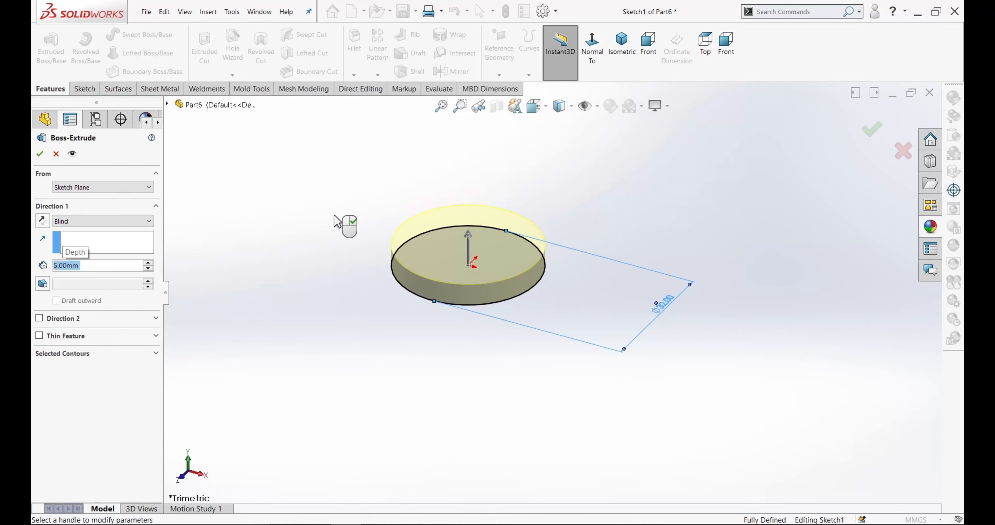
left_click(42, 221)
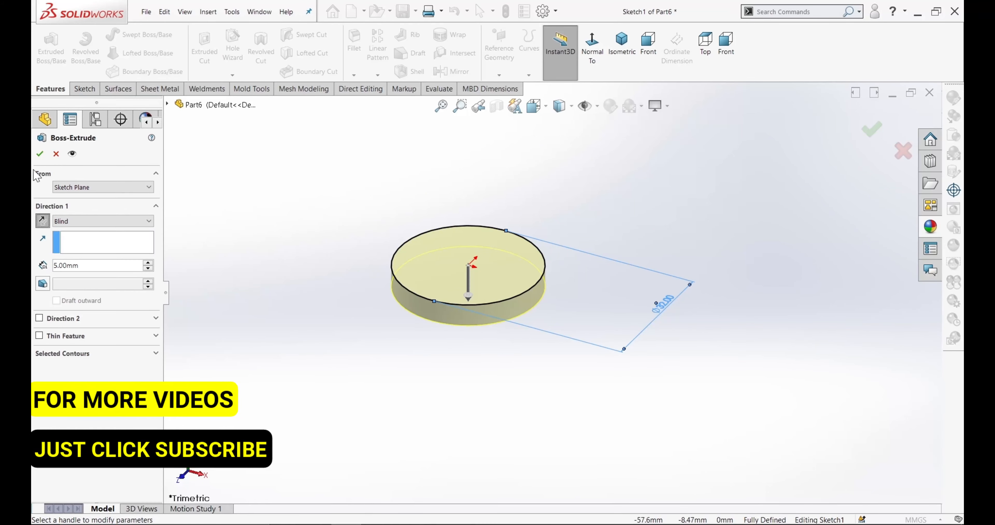
left_click(40, 154)
Step: Sketch a circle of 12 mm radius centred on the origin on the disc's underside
middle_click_drag(304, 317, 442, 287)
left_click(443, 286)
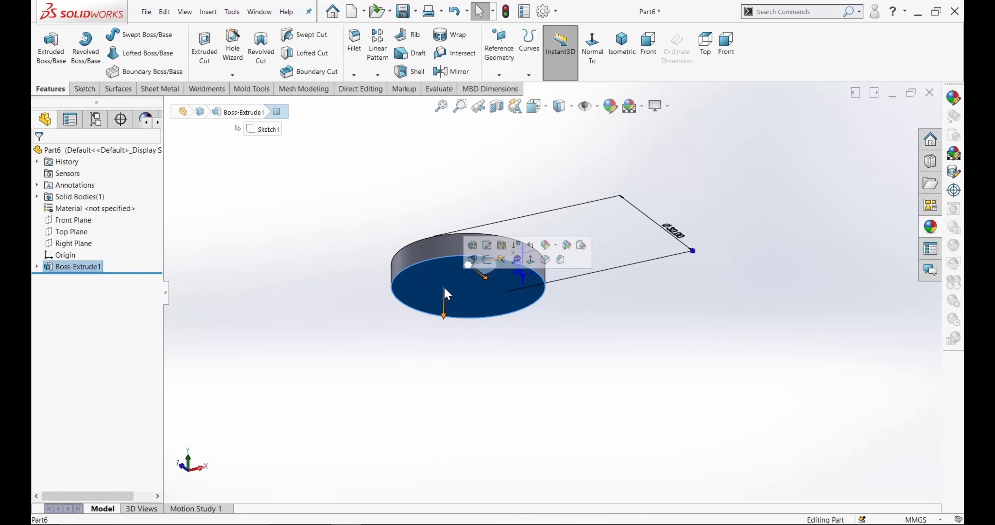
left_click(486, 261)
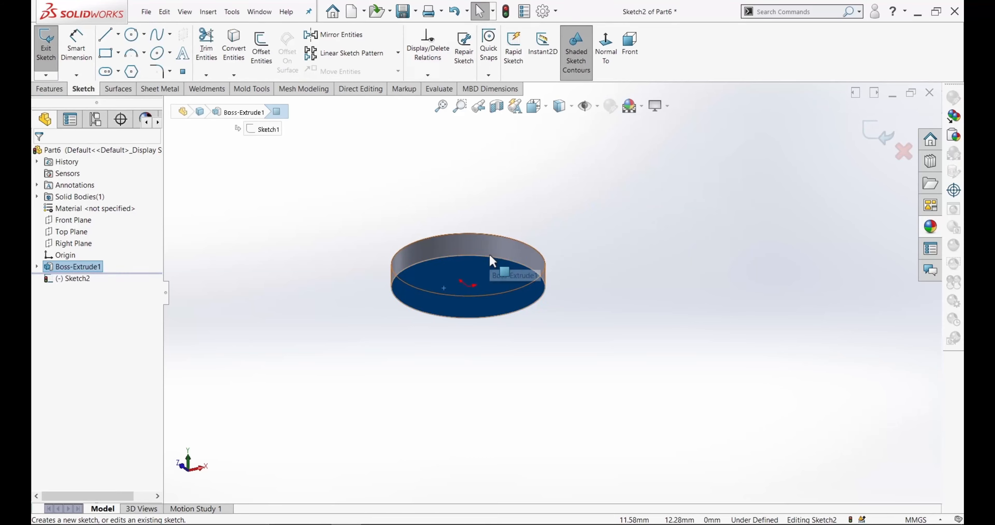
left_click(612, 56)
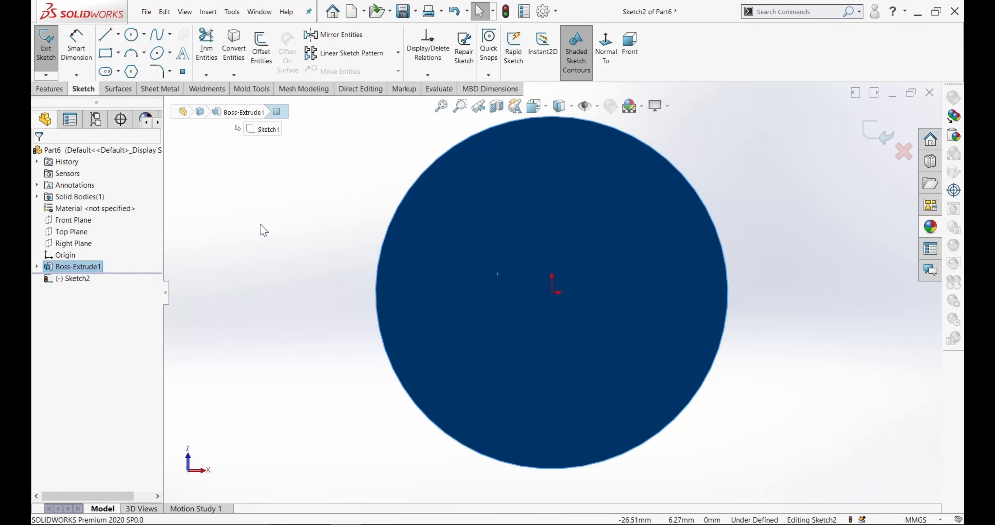
left_click(131, 37)
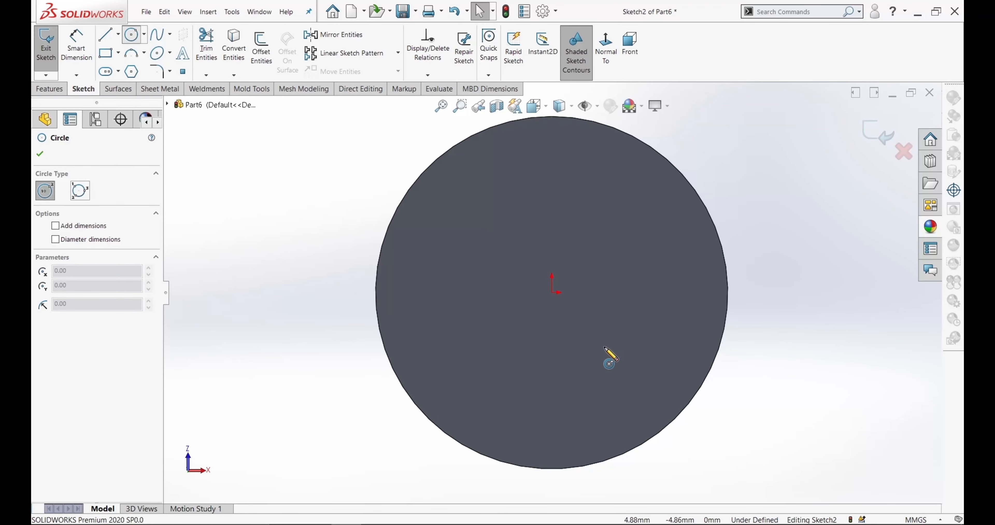
left_click(551, 293)
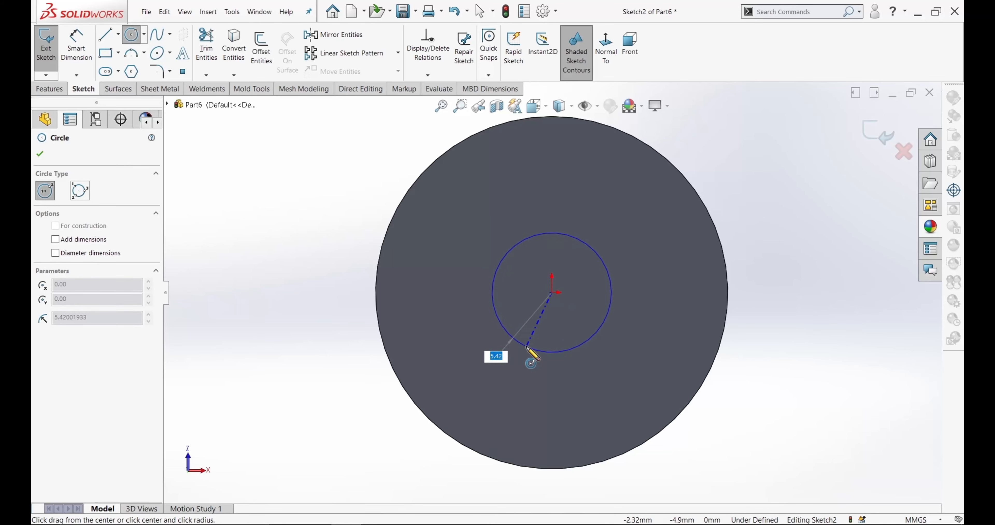
key("Return")
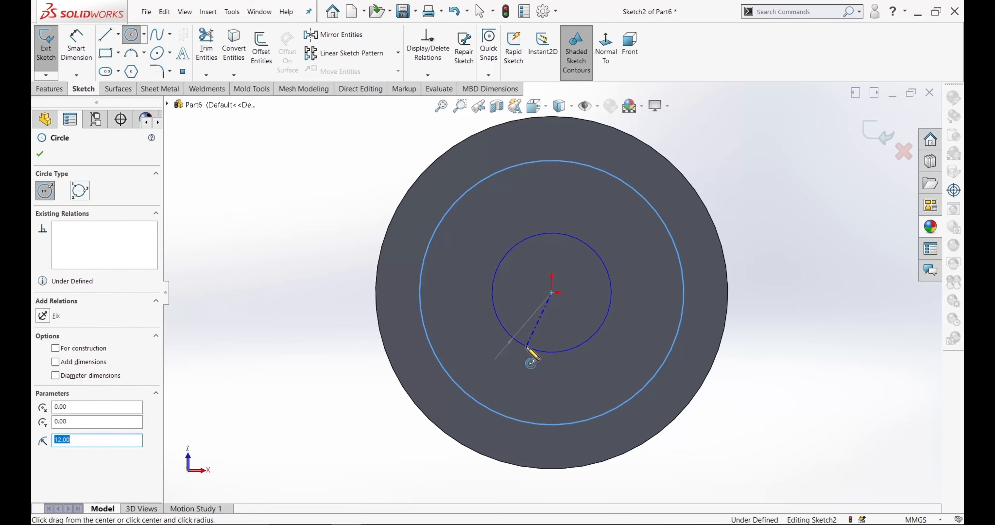
left_click(45, 157)
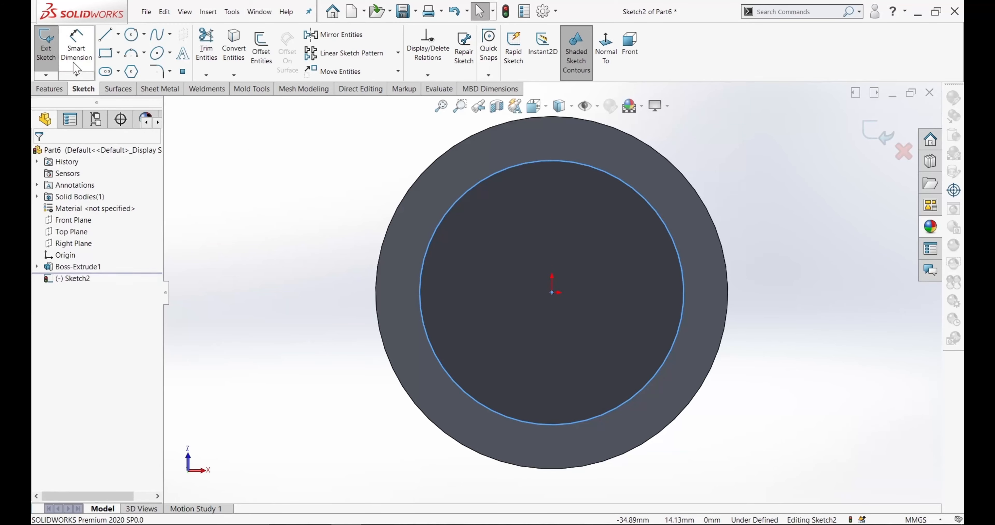
Step: Add a diameter dimension to the circle on the disc's underside
left_click(49, 89)
left_click(83, 89)
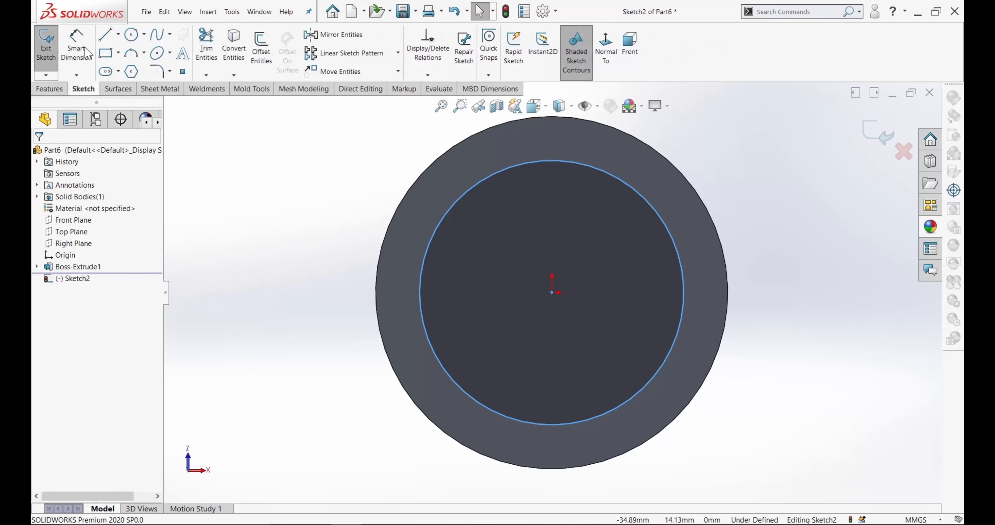
left_click(77, 46)
left_click(475, 208)
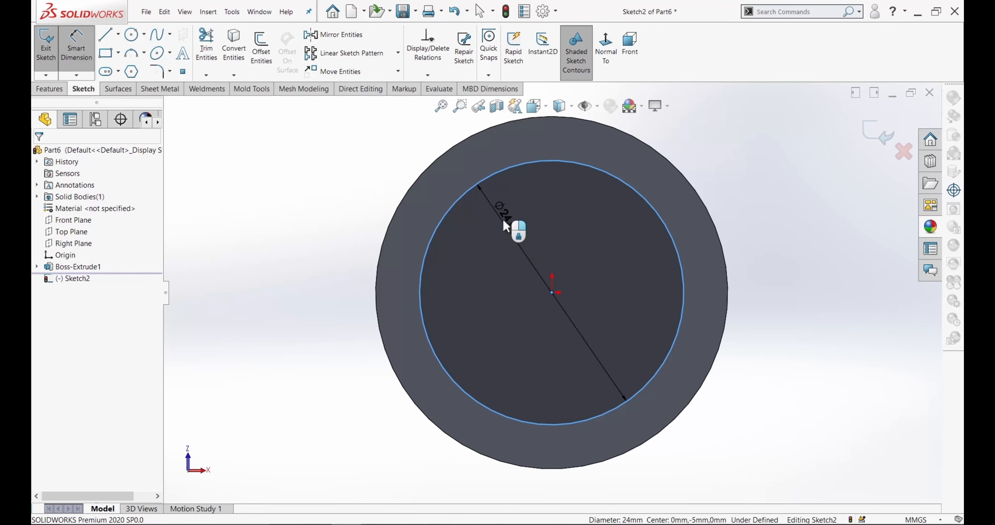
left_click(464, 228)
left_click(442, 202)
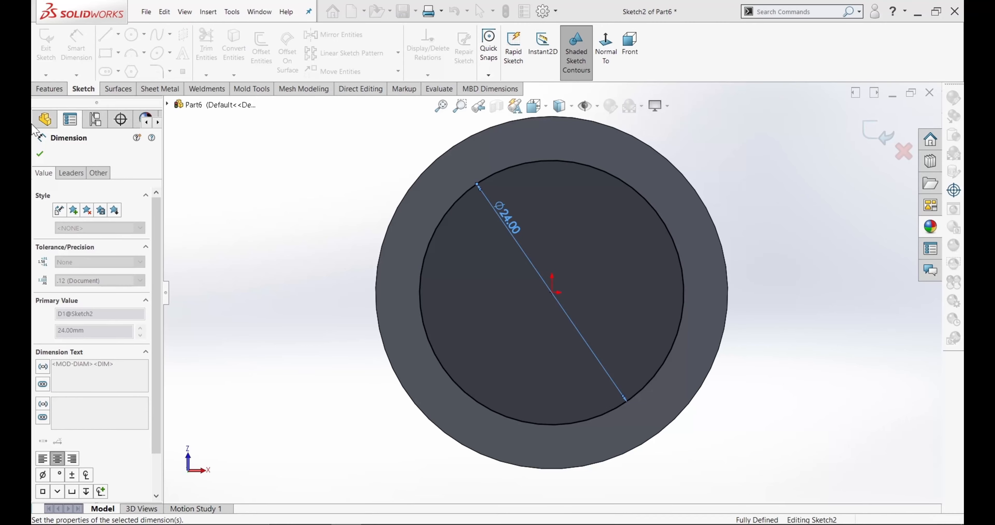
Step: Extrude the underside circle downward to a depth of 42-5, which is 37 mm, merged with the disc
left_click(49, 89)
left_click(51, 46)
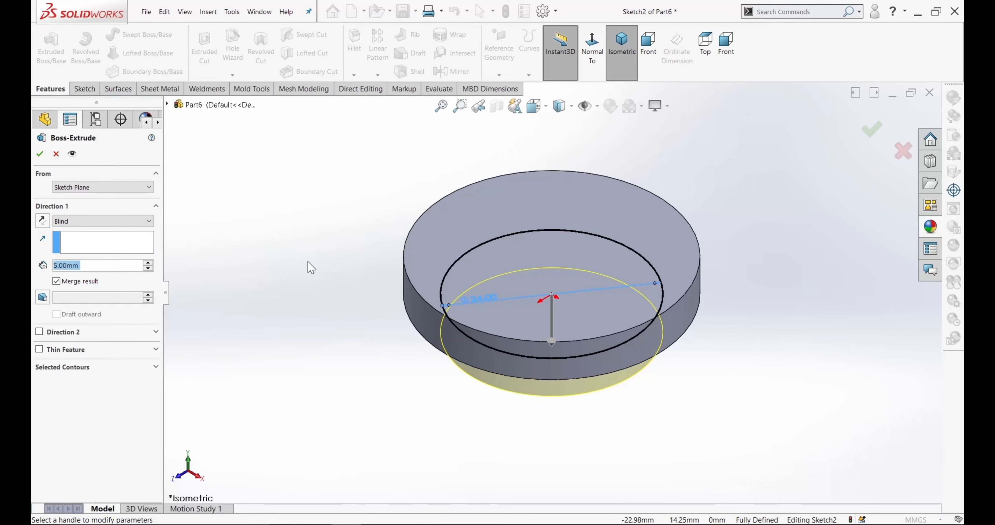
type("42")
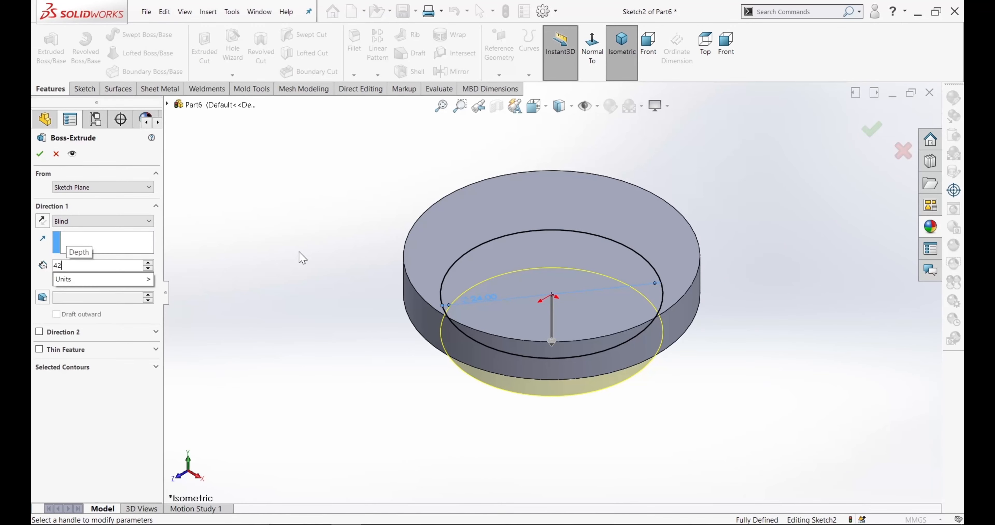
type("-5")
key("Return")
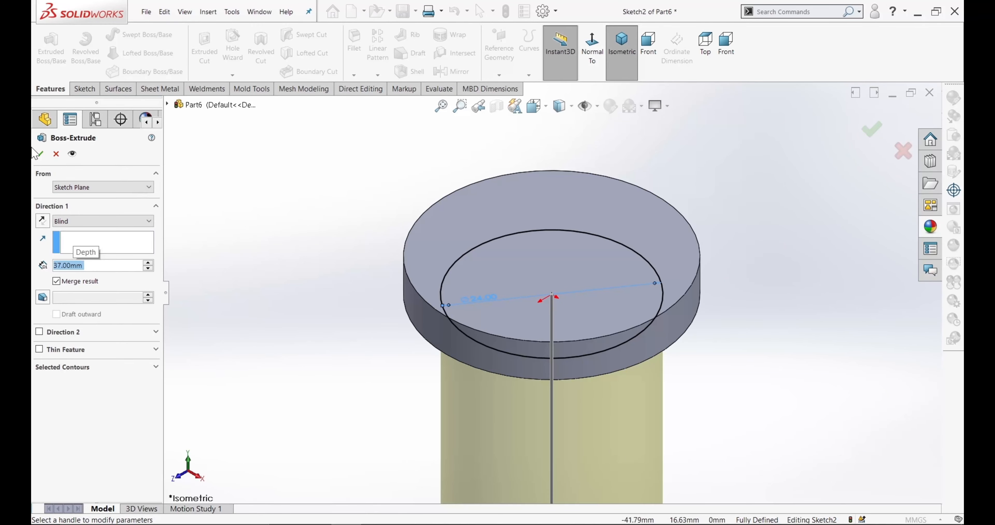
left_click(39, 154)
Step: Apply a planar section view of the part at the Front Plane with zero offset
key("f")
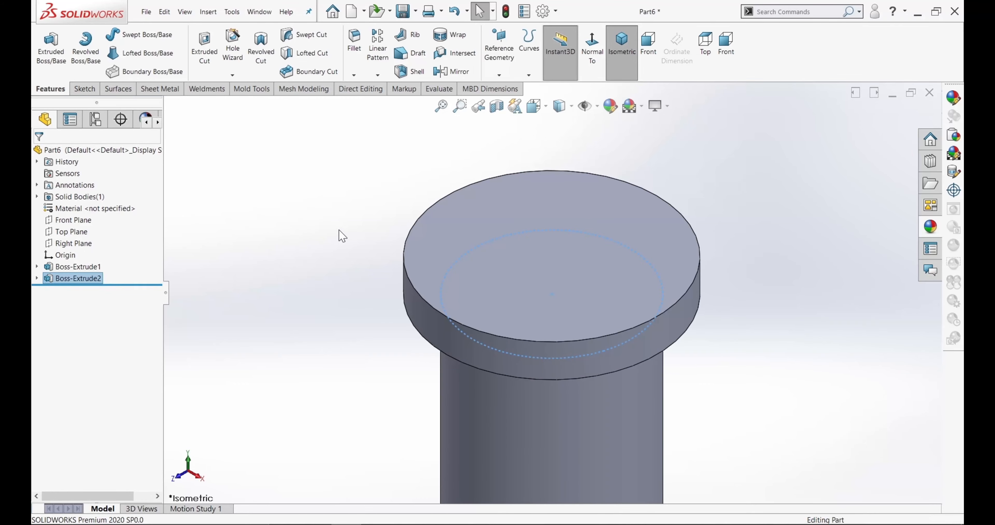
middle_click_drag(433, 176, 515, 131)
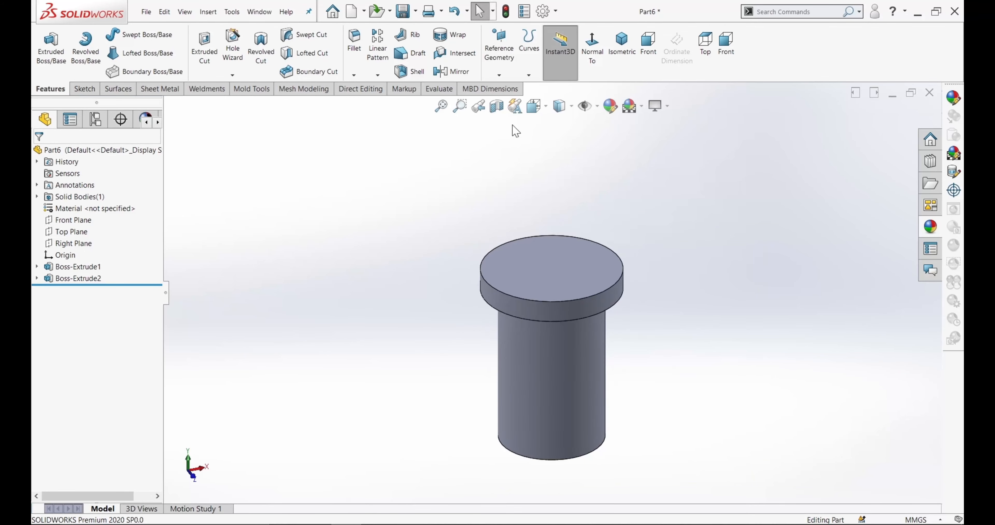
left_click(496, 109)
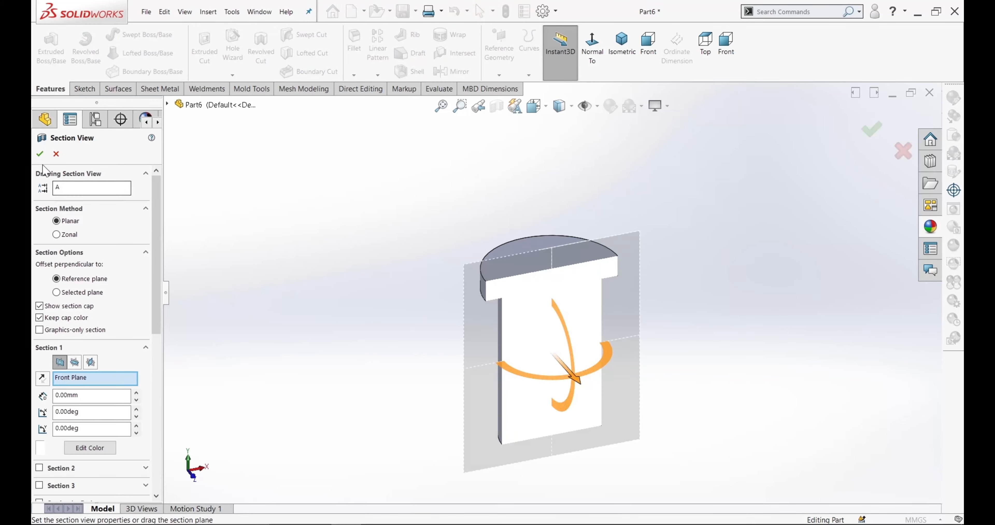
left_click(40, 154)
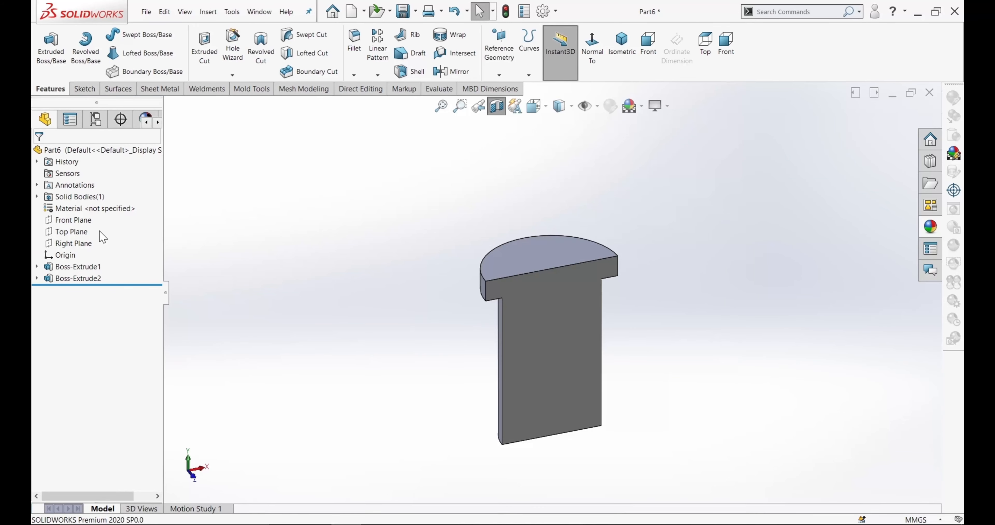
Step: Start a sketch on the Front Plane and switch the background to a plain white scene
left_click(92, 221)
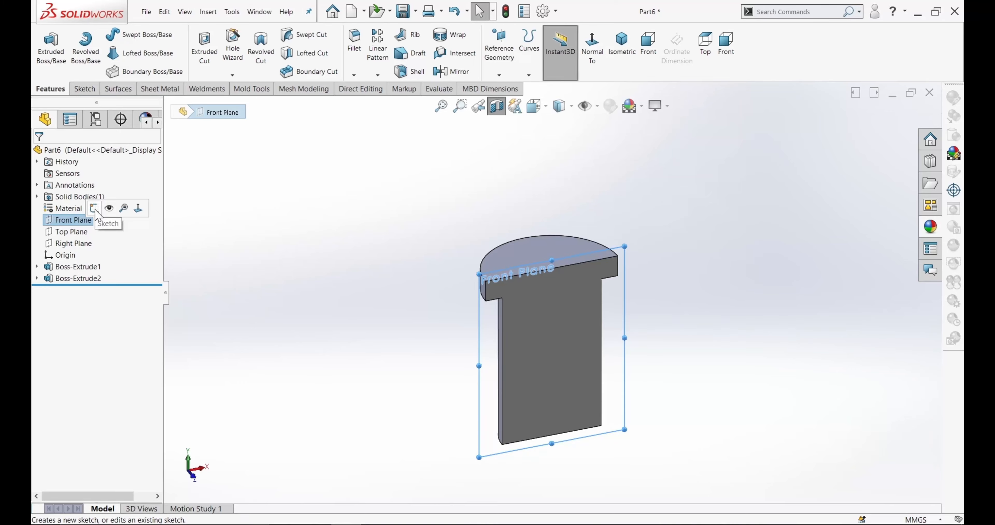
left_click(94, 209)
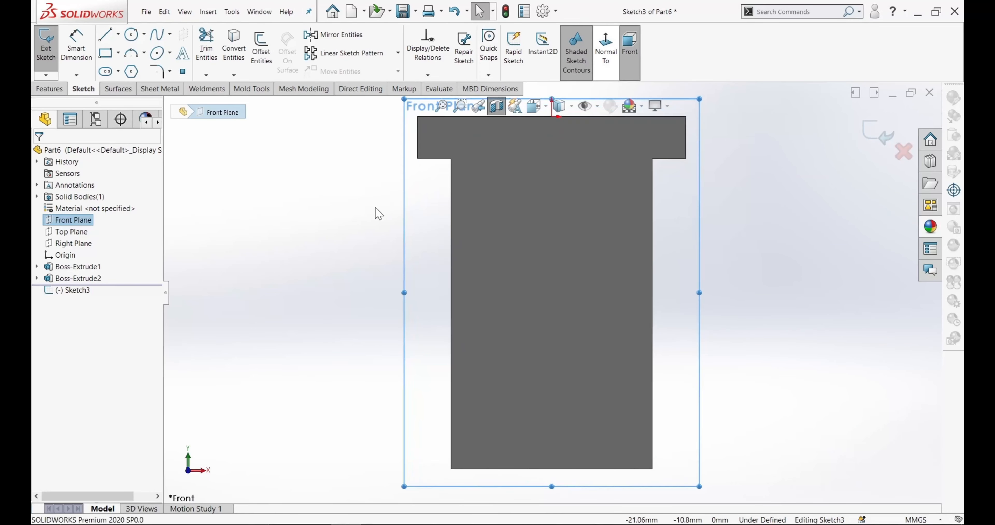
left_click(211, 212)
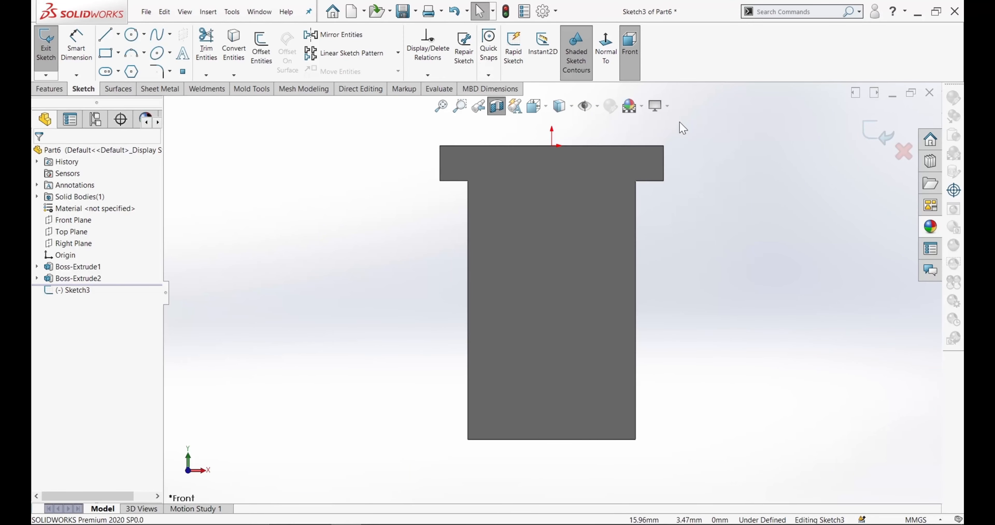
left_click(667, 106)
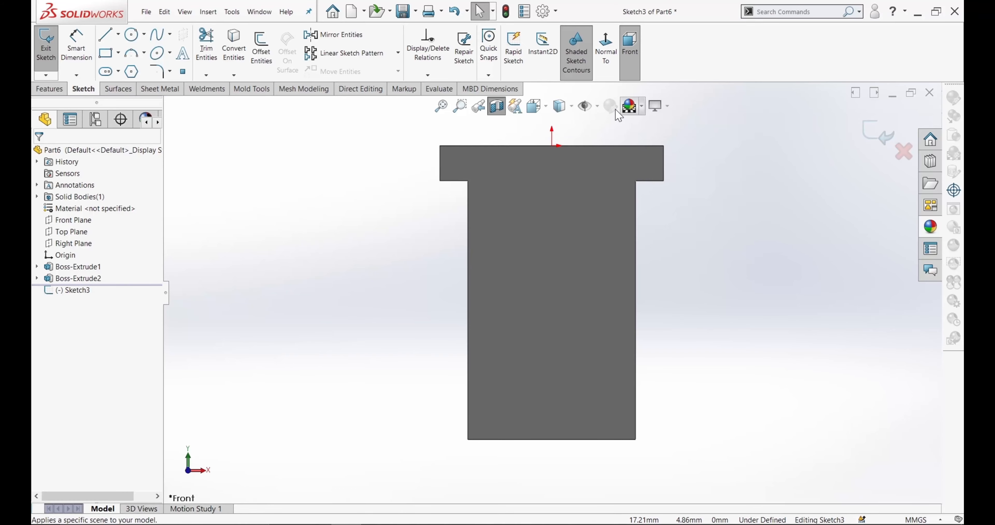
left_click(628, 107)
left_click(652, 133)
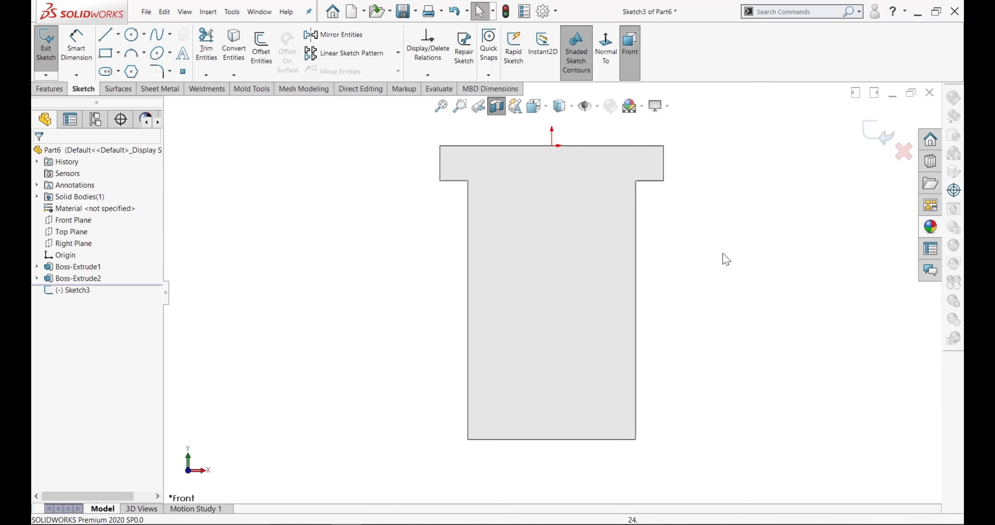
key("f")
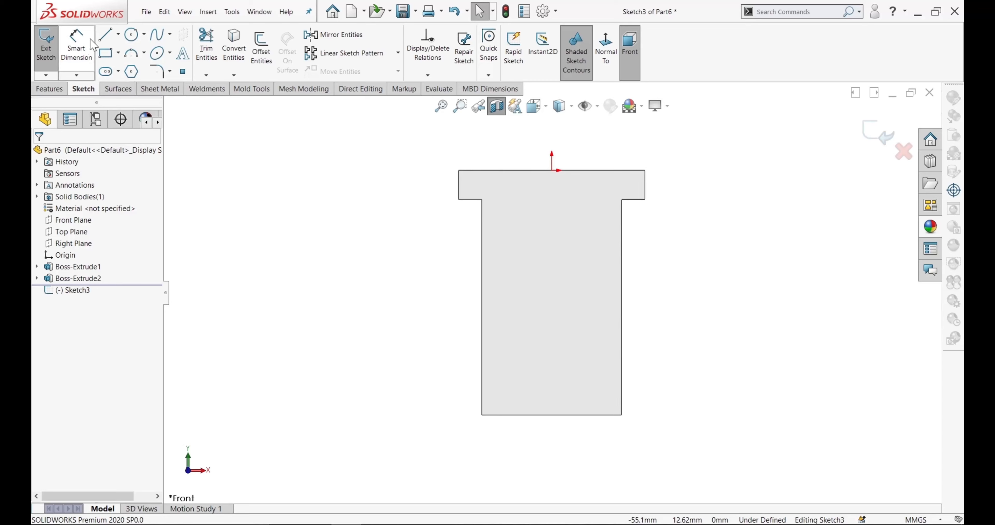
Step: Sketch a closed stepped half-profile from the origin inside the body, about 9.4 mm wide, widening to about 13.9 mm at the top face
left_click(104, 36)
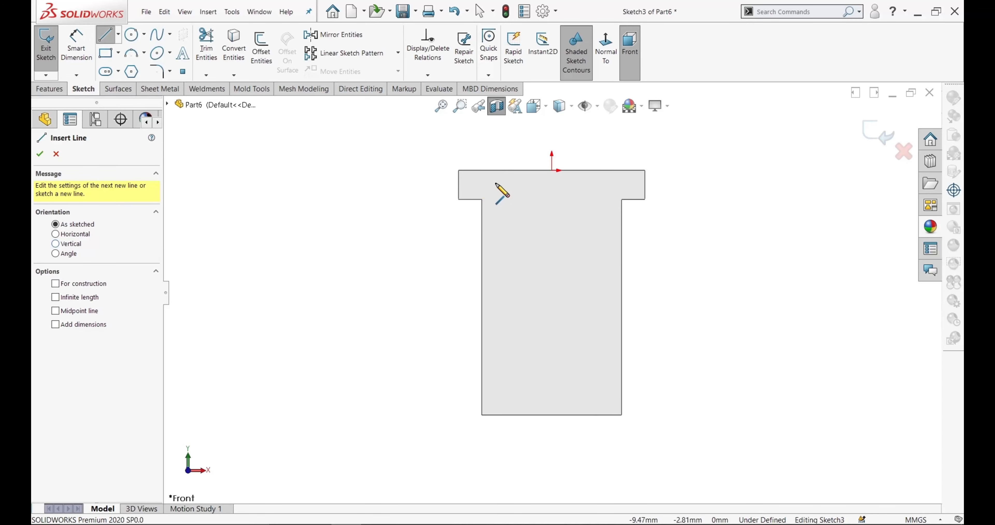
left_click(552, 170)
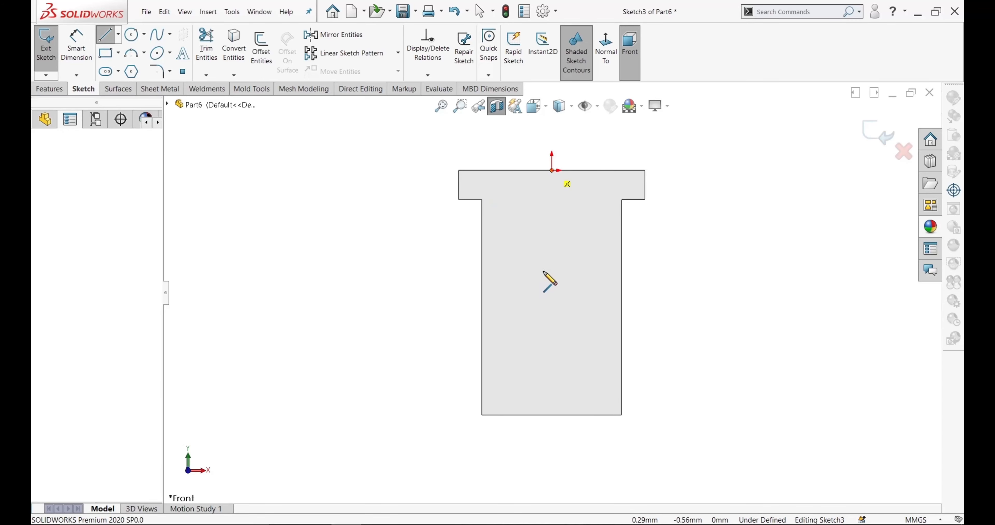
left_click(553, 398)
left_click(497, 397)
left_click(497, 186)
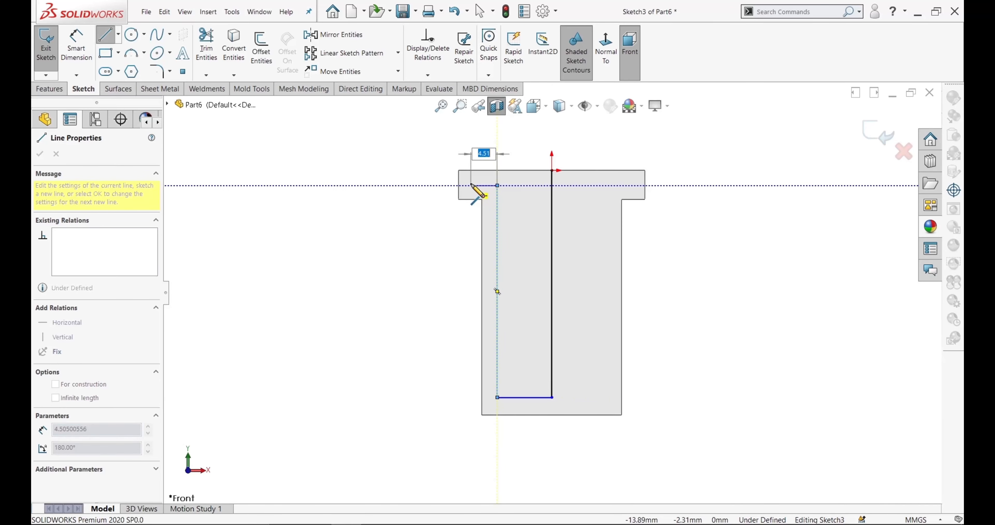
left_click(471, 170)
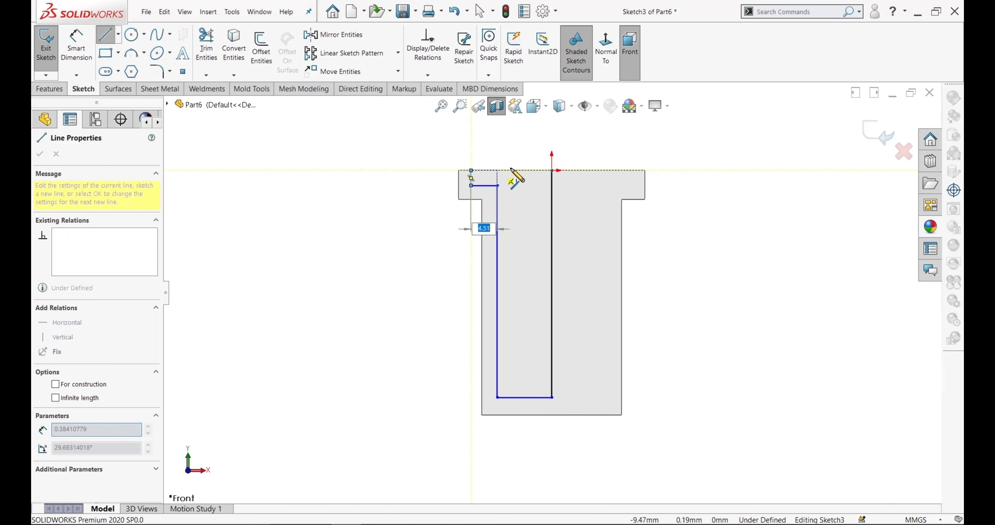
left_click(551, 170)
right_click(550, 171)
left_click(563, 176)
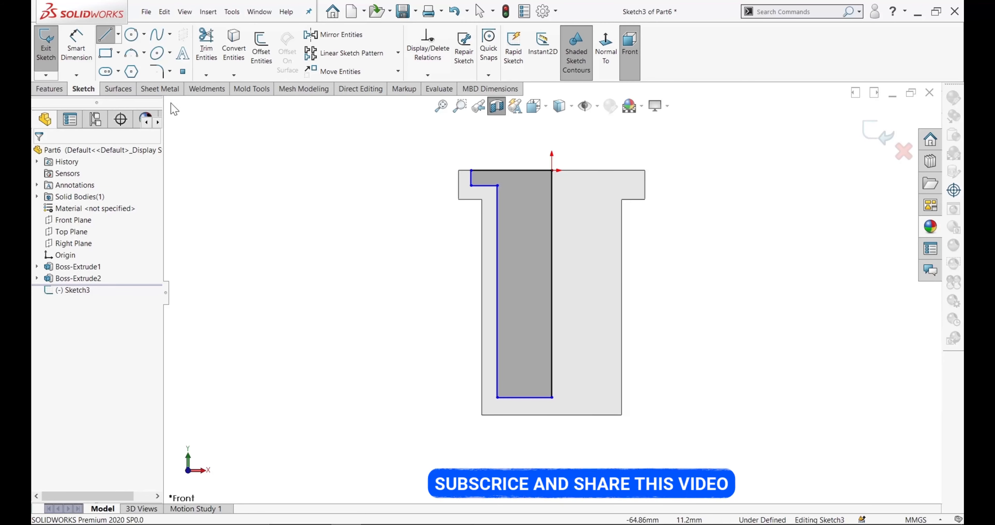
Step: Dimension the gap between the profile's lower line and the body's bottom edge as 2 mm
left_click(76, 48)
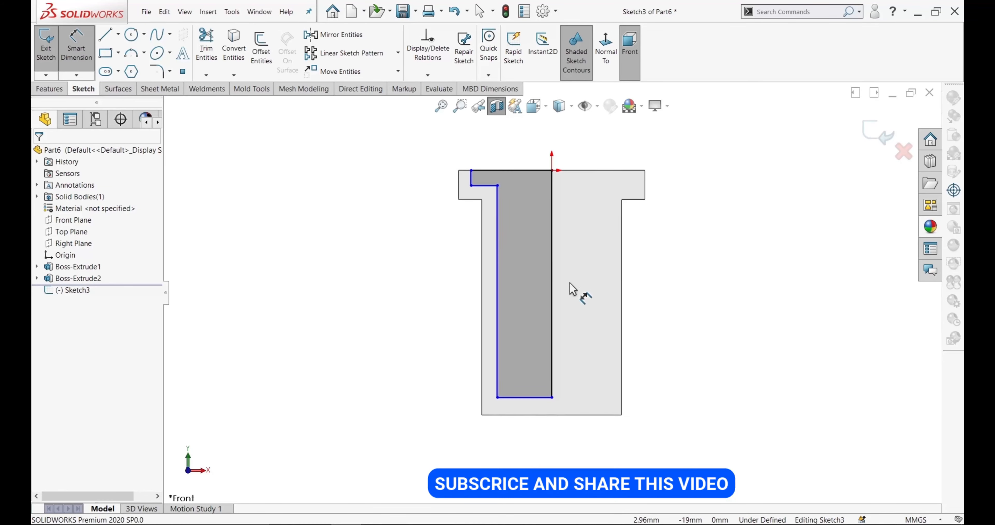
left_click(525, 415)
left_click(526, 397)
left_click(532, 405)
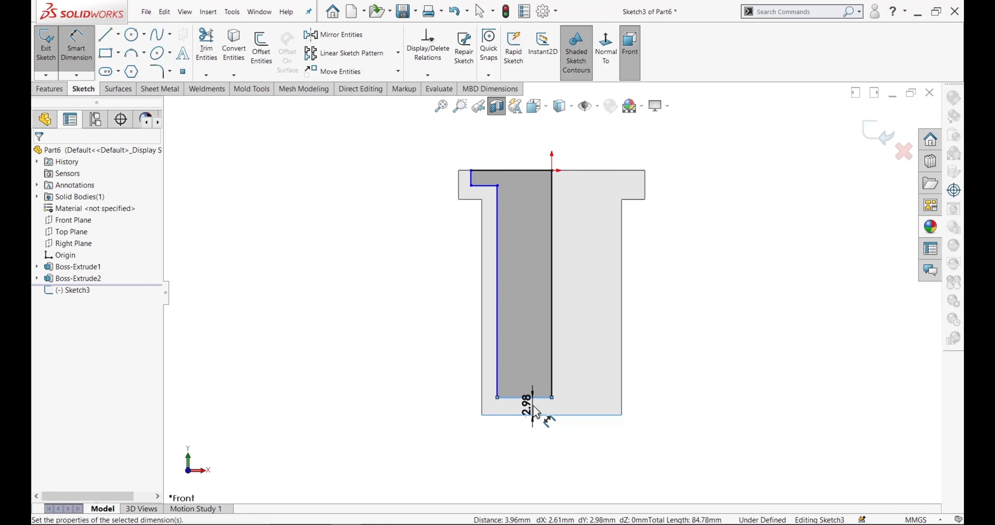
type("2")
key("Return")
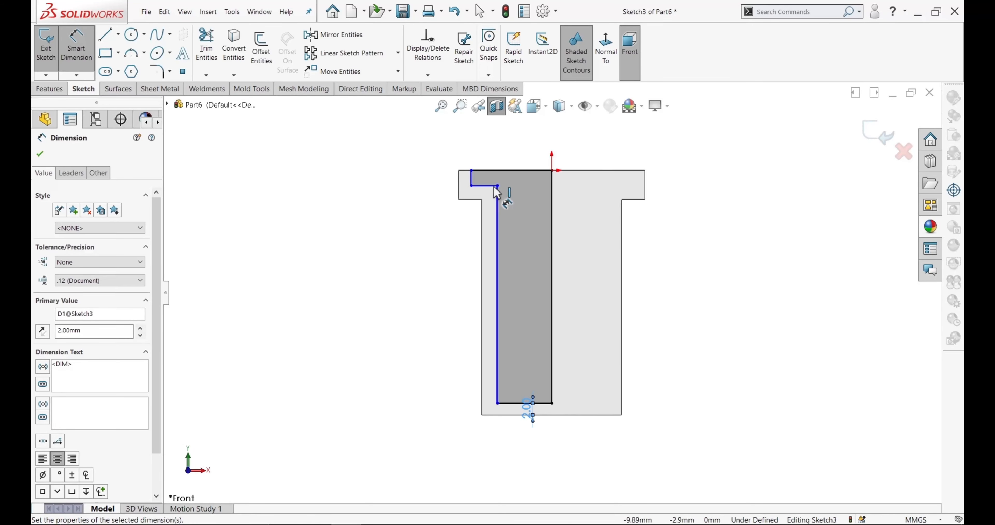
Step: Dimension the depth of the profile's upper step as 2 mm below the top face
left_click(483, 186)
left_click(483, 171)
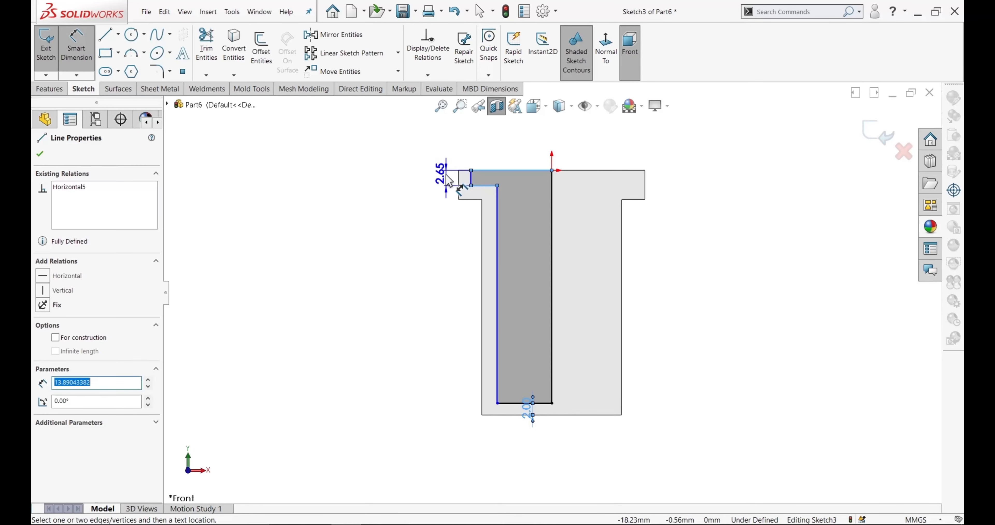
left_click(438, 176)
type("2.00mm")
key("Return")
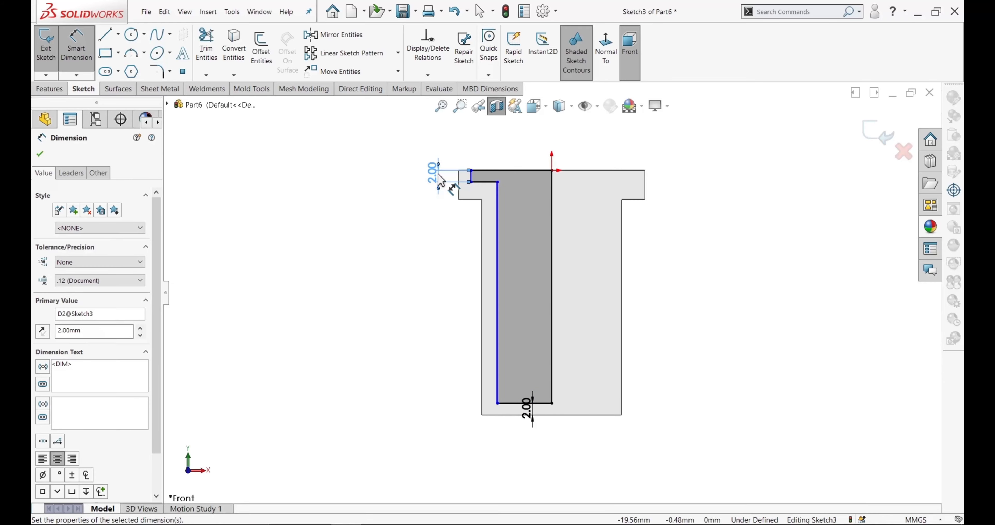
Step: Dimension the width between the profile's long vertical side and the central axis line as 9 mm
left_click(497, 223)
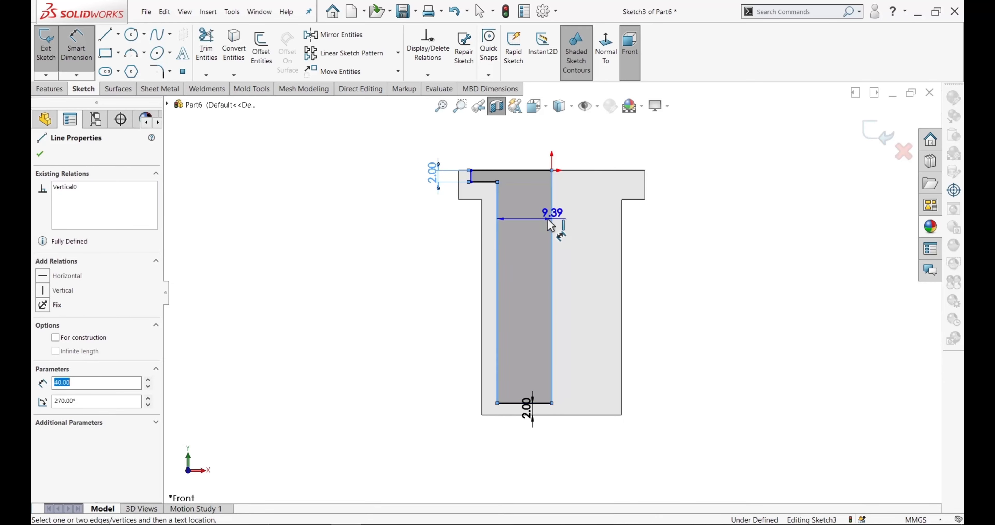
left_click(552, 223)
left_click(533, 221)
type("9")
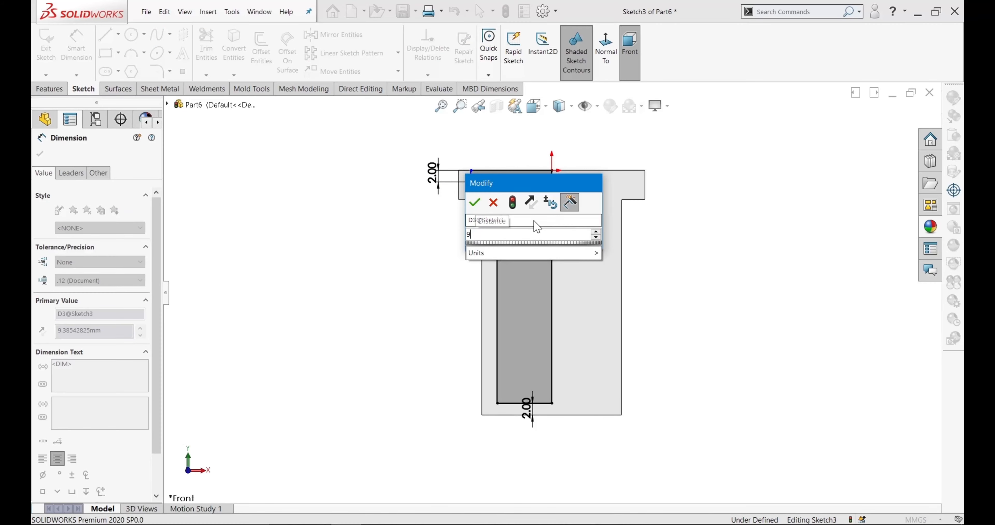
key("Return")
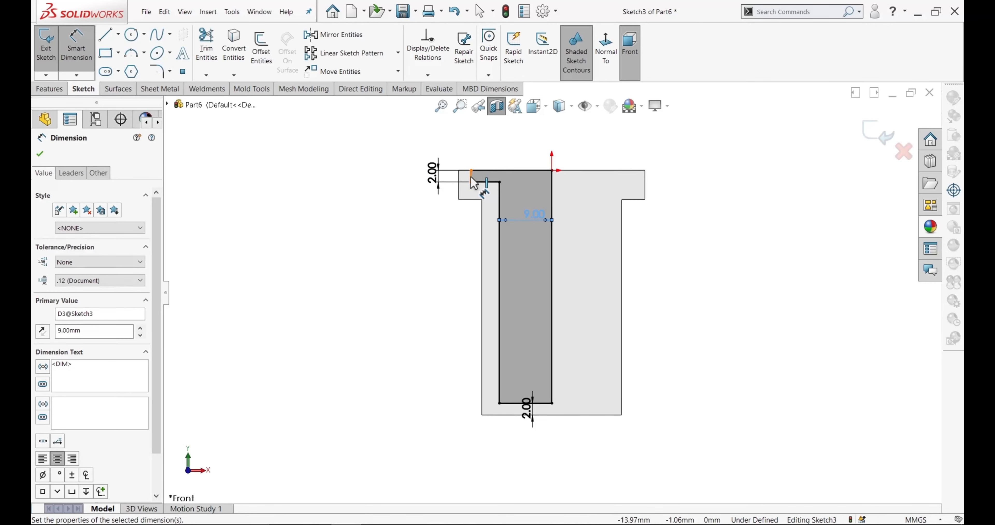
Step: Dimension the distance from the upper step's short vertical side to the central axis line as 12 mm
left_click(471, 177)
left_click(550, 178)
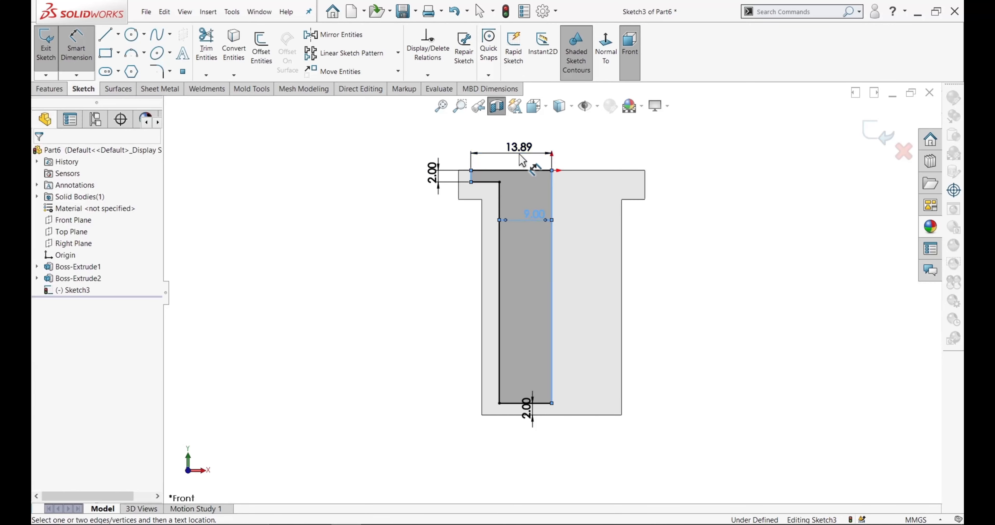
left_click(522, 160)
type("12")
key("Return")
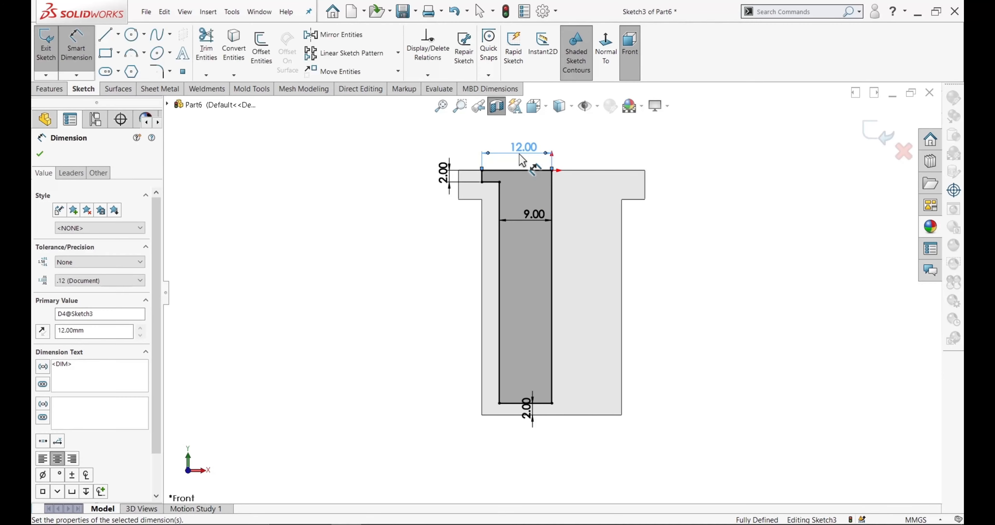
left_click(41, 154)
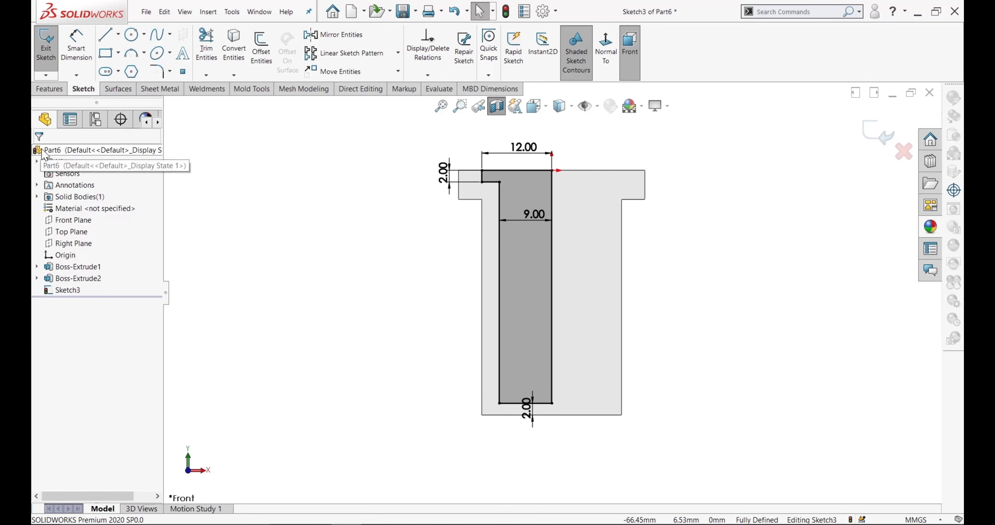
Step: Cut the stepped bore by revolving the profile 360 degrees about its vertical line through the origin
left_click(55, 64)
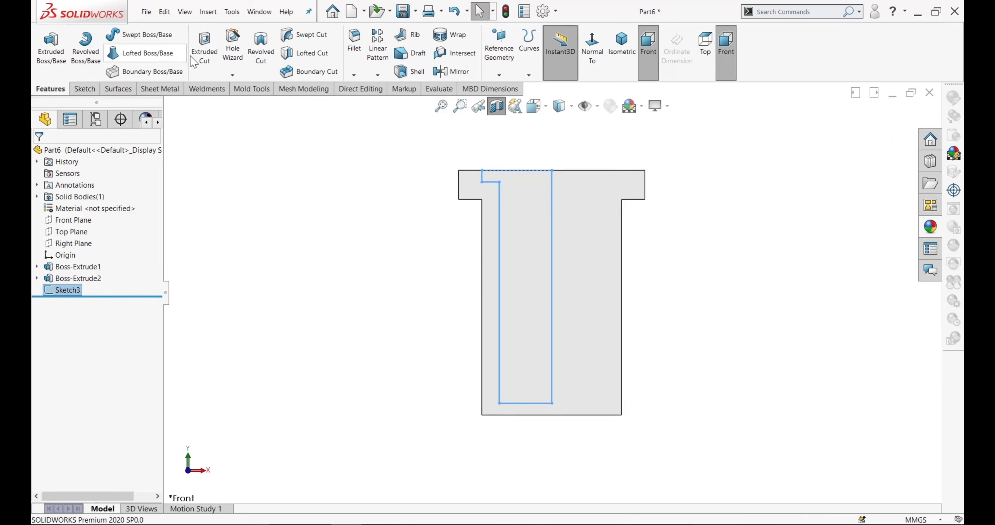
left_click(260, 48)
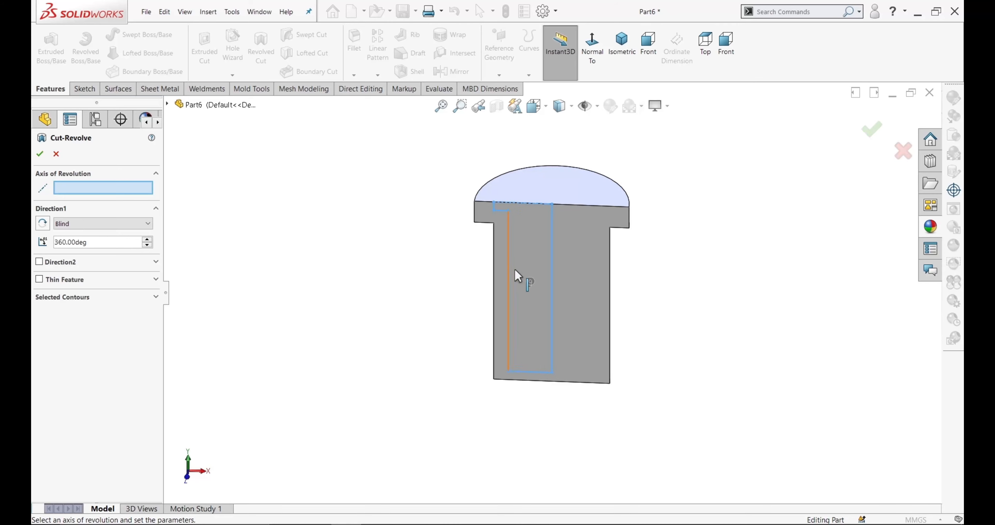
left_click(552, 245)
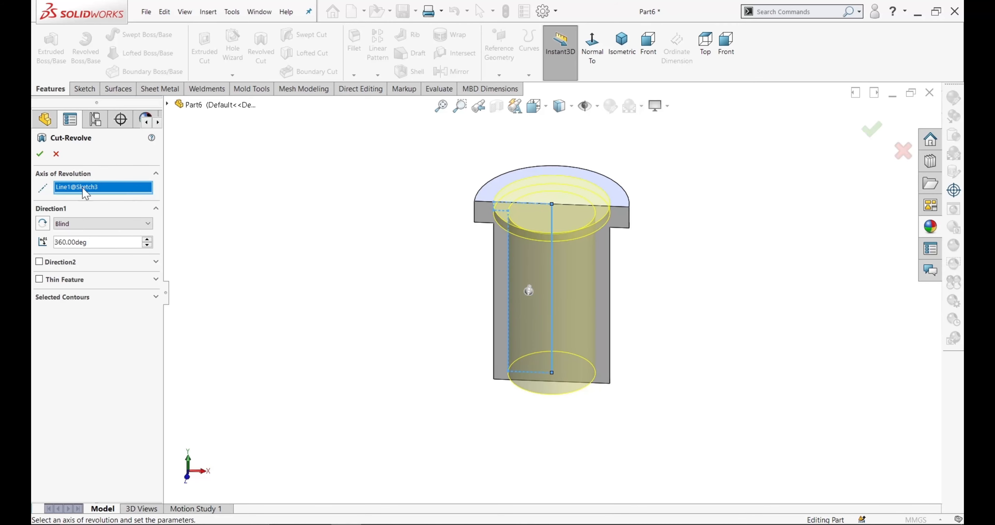
left_click(39, 154)
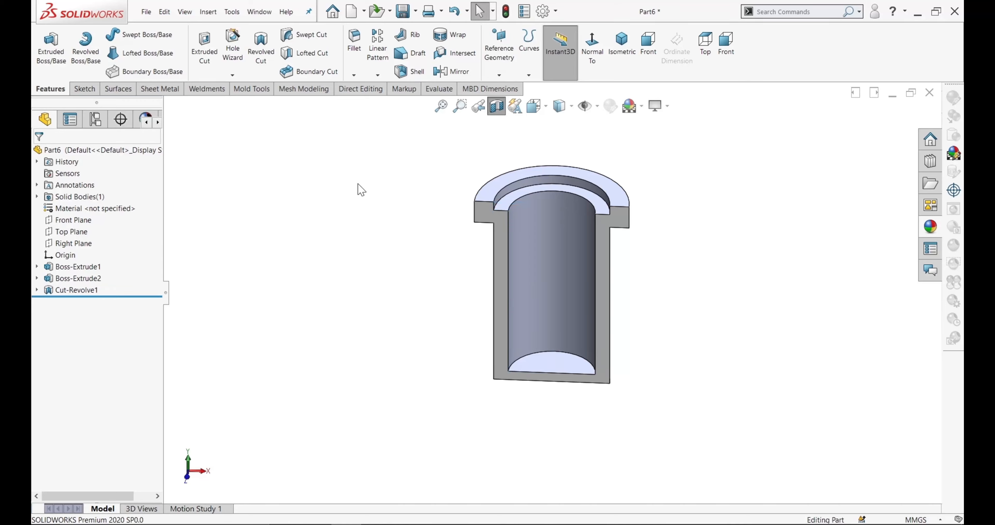
Step: Turn off the section view to show the whole part
mouse_move(357, 189)
middle_mouse_down()
mouse_move(341, 135)
mouse_move(371, 171)
mouse_move(349, 173)
middle_mouse_up()
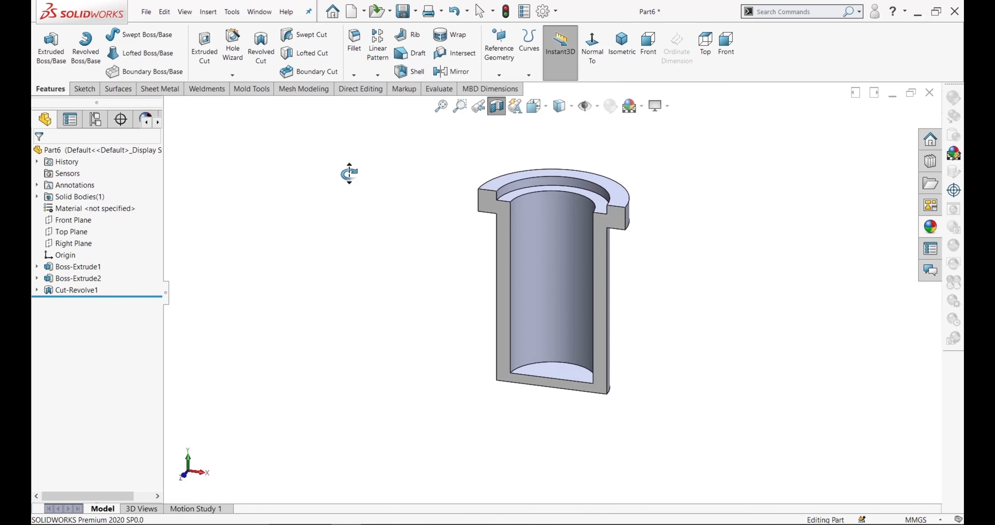
left_click(496, 105)
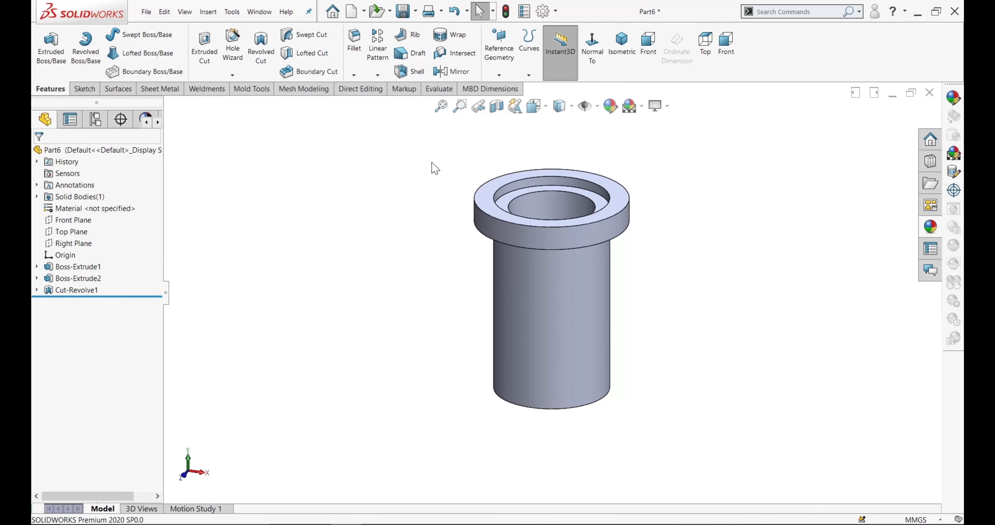
middle_click_drag(414, 211, 466, 153)
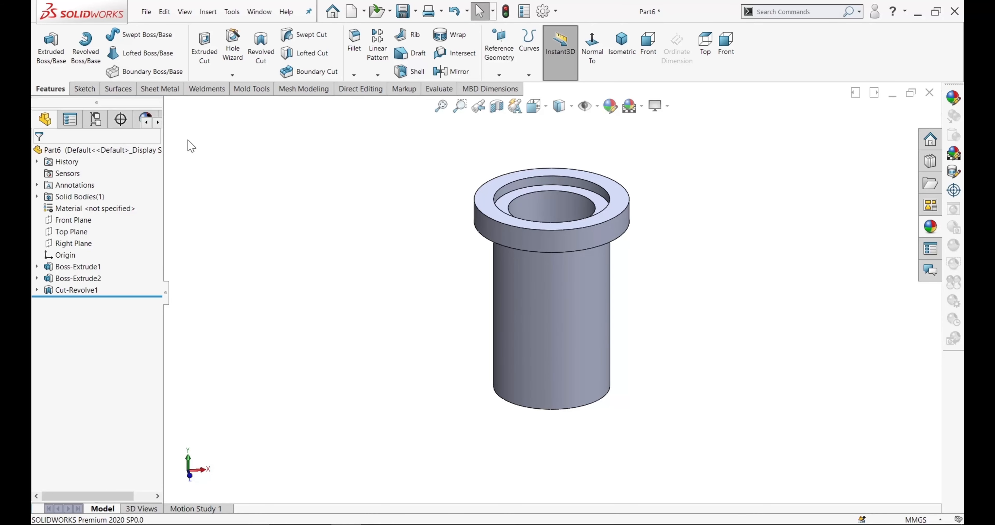
Step: Sketch a vertical centerline through the origin on the Front Plane and move its lower endpoint onto the body's bottom edge
left_click(70, 221)
left_click(79, 208)
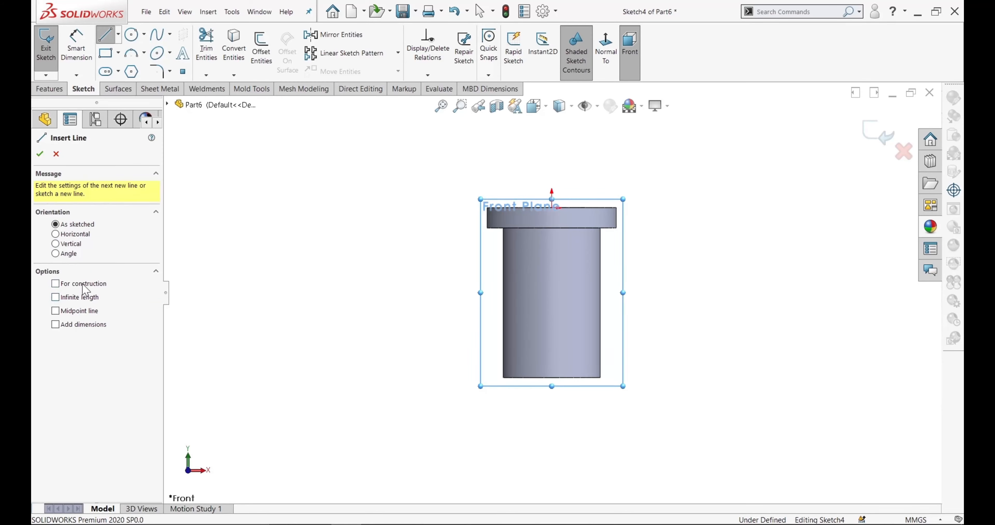
left_click(551, 148)
left_click(554, 401)
right_click(553, 402)
left_click(568, 405)
key("Escape")
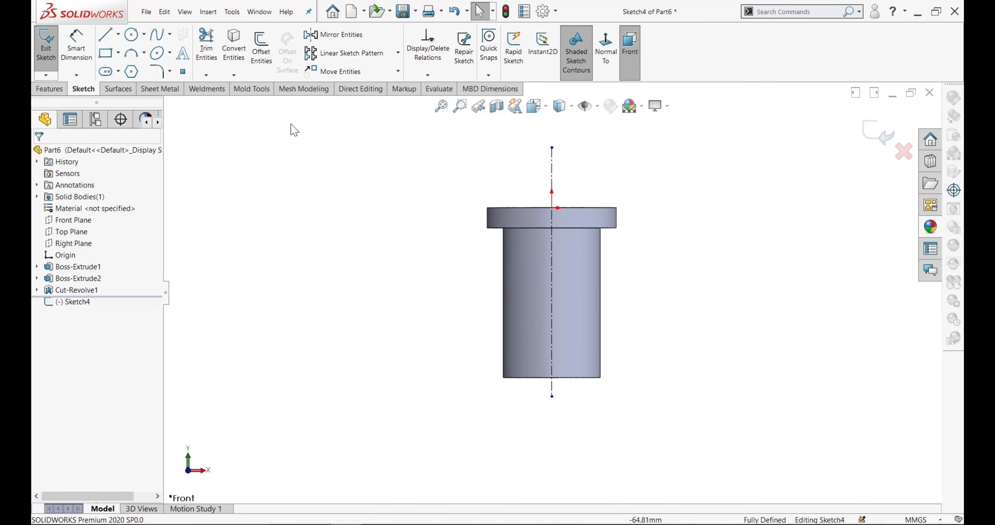
left_click_drag(551, 396, 552, 378)
left_click(554, 399)
Step: Sketch a horizontal line about 42 mm long from the centerline out past the body, about 22 mm below the origin
left_click(104, 34)
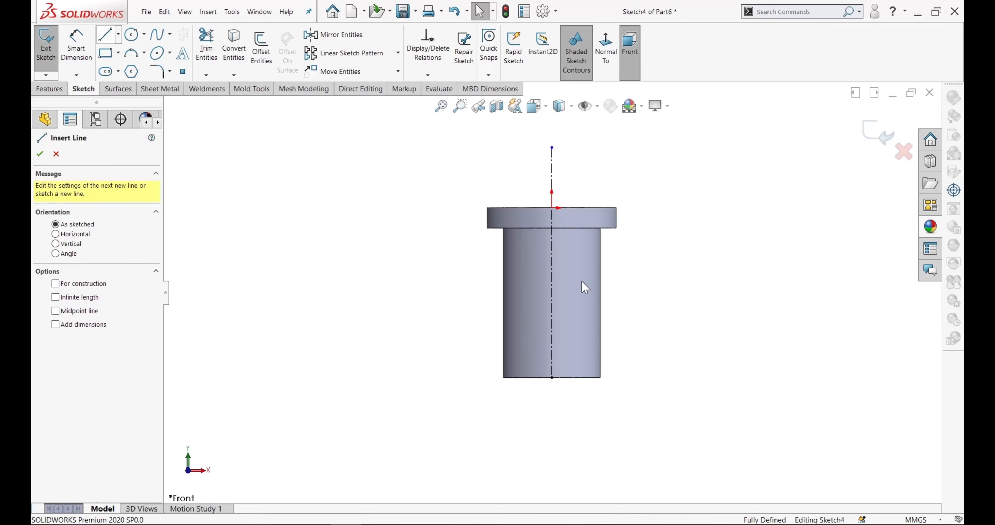
left_click(552, 298)
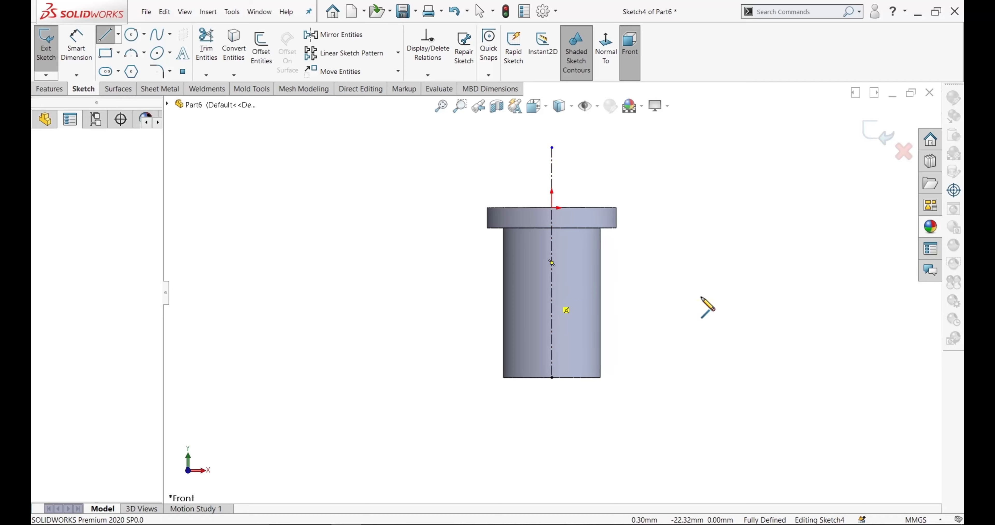
right_click(723, 298)
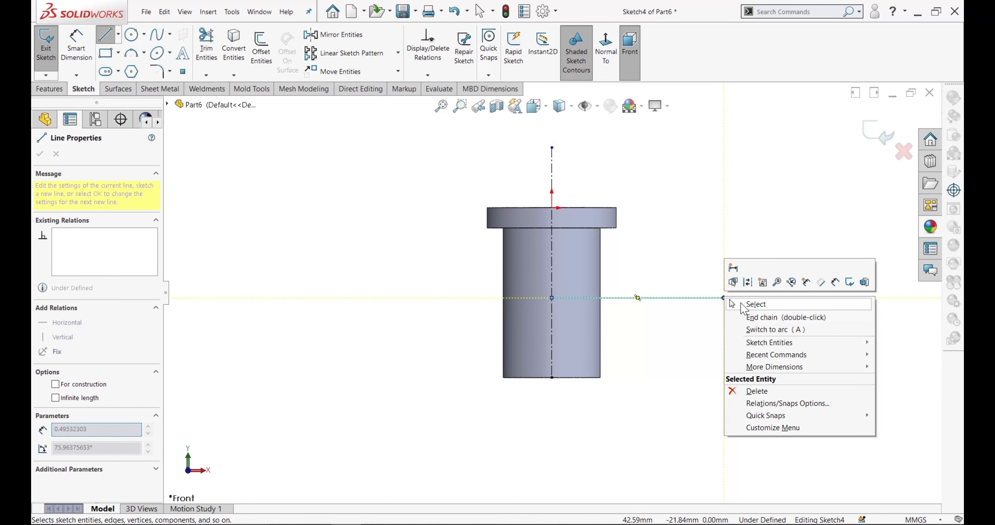
left_click(734, 300)
left_click(672, 298)
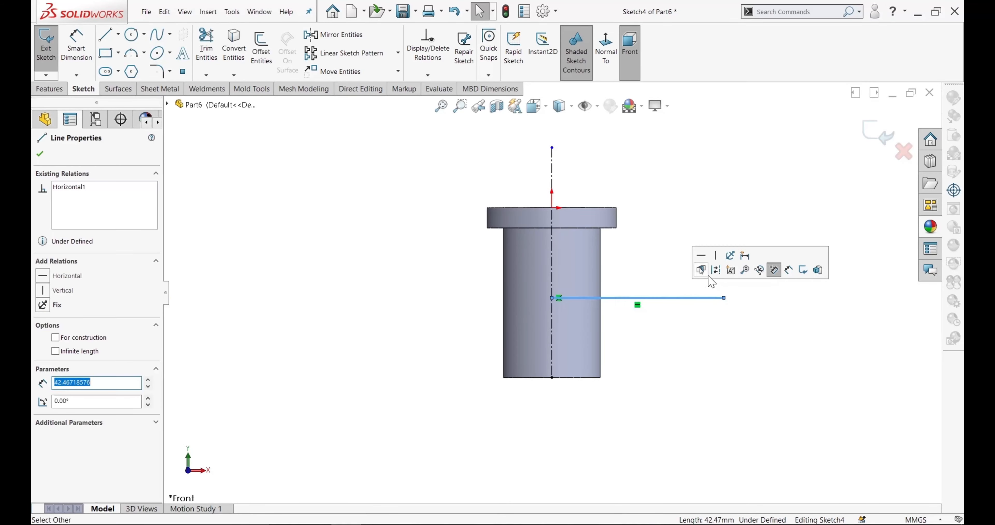
Step: Convert the horizontal line to construction geometry and dimension the vertical centerline's length
left_click(703, 271)
left_click(332, 235)
left_click(73, 54)
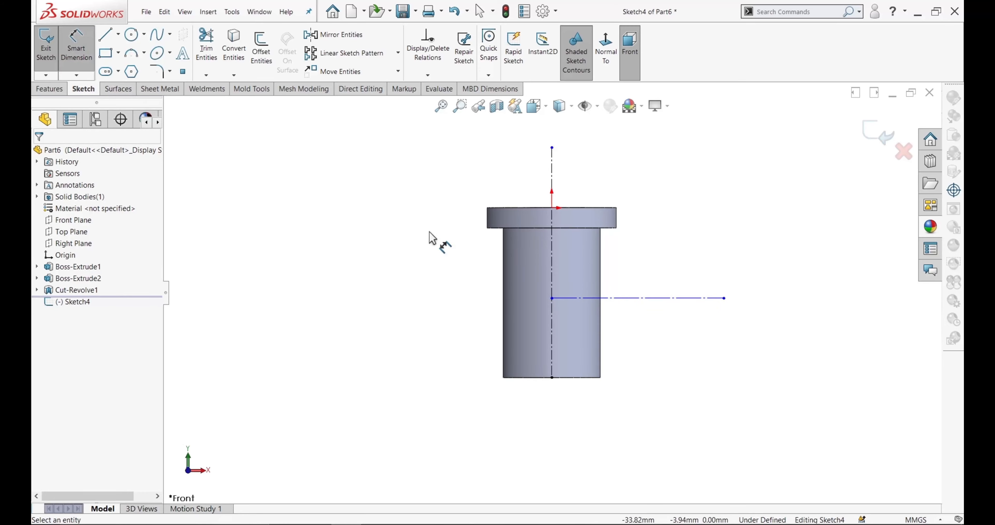
left_click(552, 343)
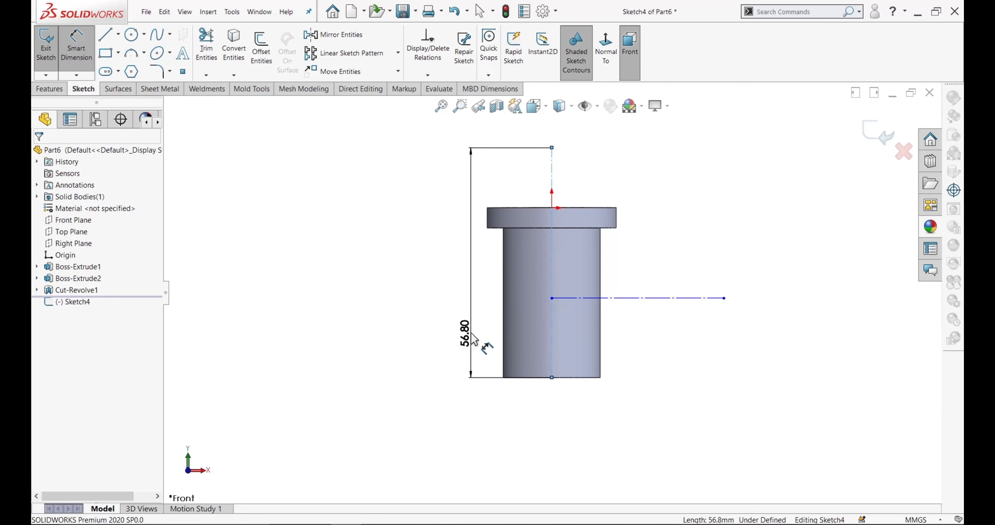
left_click(471, 338)
left_click(432, 318)
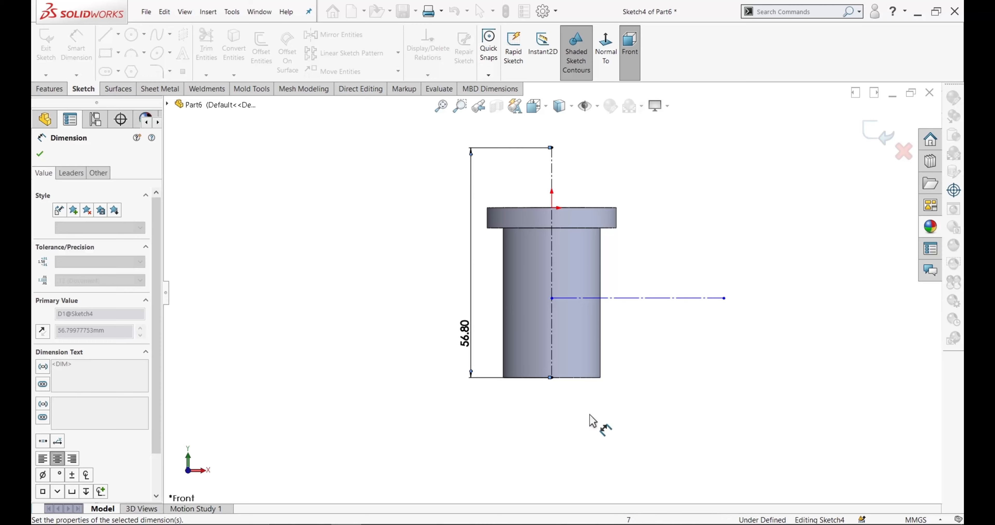
Step: Dimension the horizontal centerline 18 mm above the body's bottom edge
left_click(563, 376)
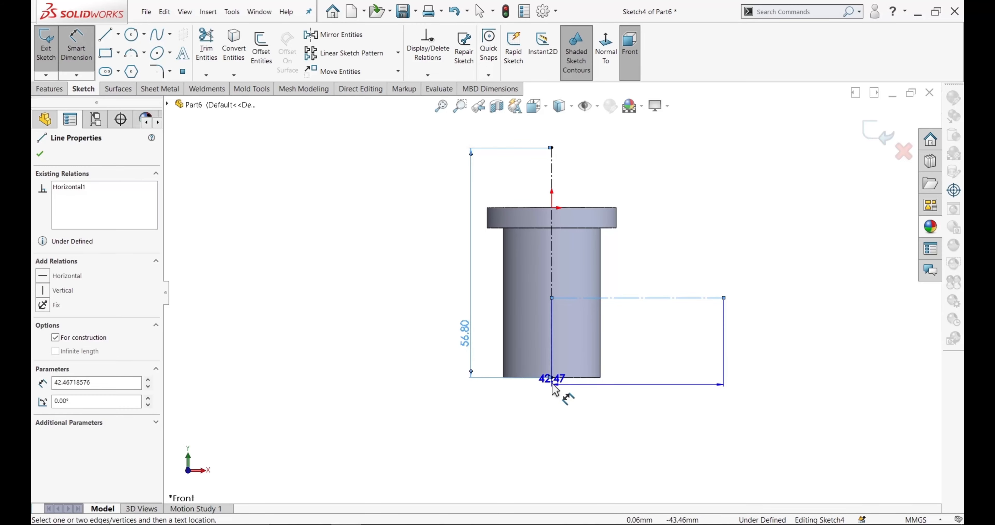
left_click(551, 297)
left_click(402, 341)
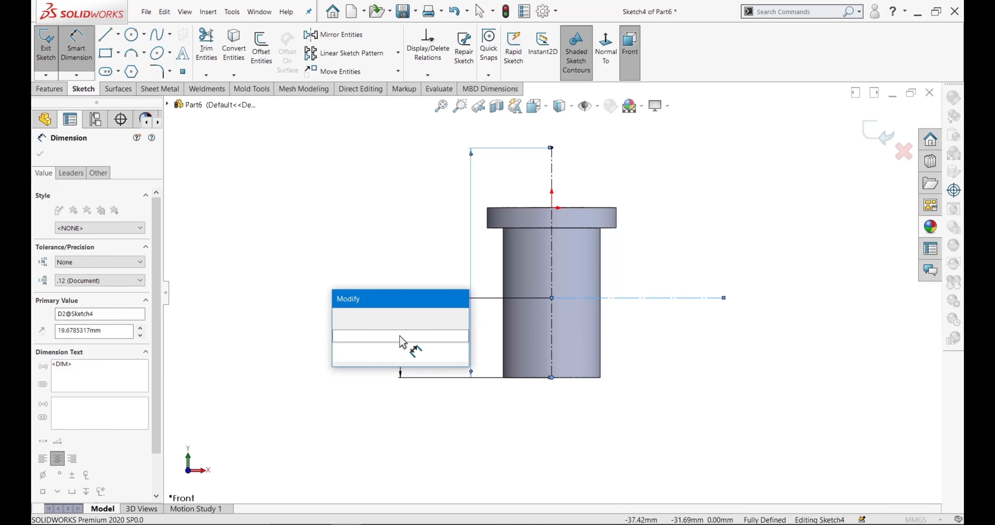
type("18")
key("Return")
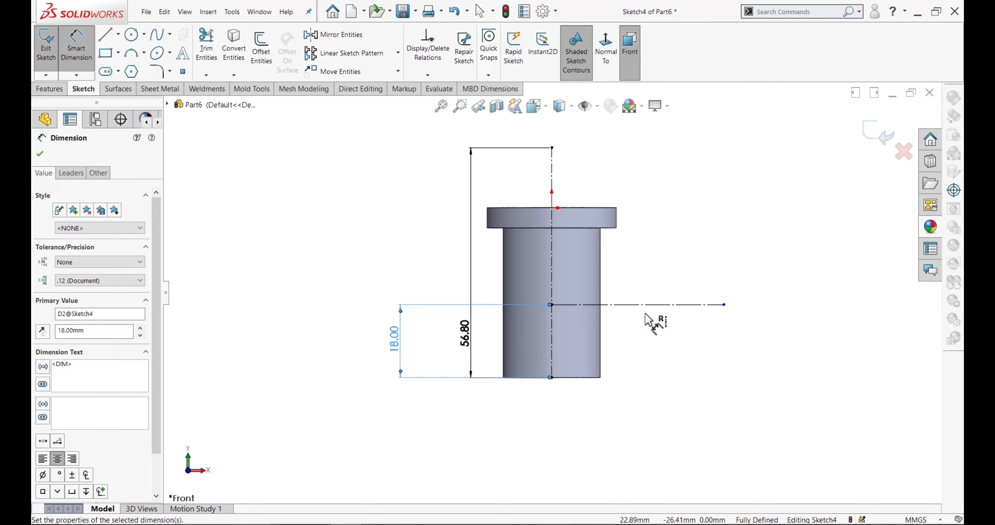
Step: Set the horizontal centerline's length to 28 mm, measured from the vertical centerline
left_click(641, 306)
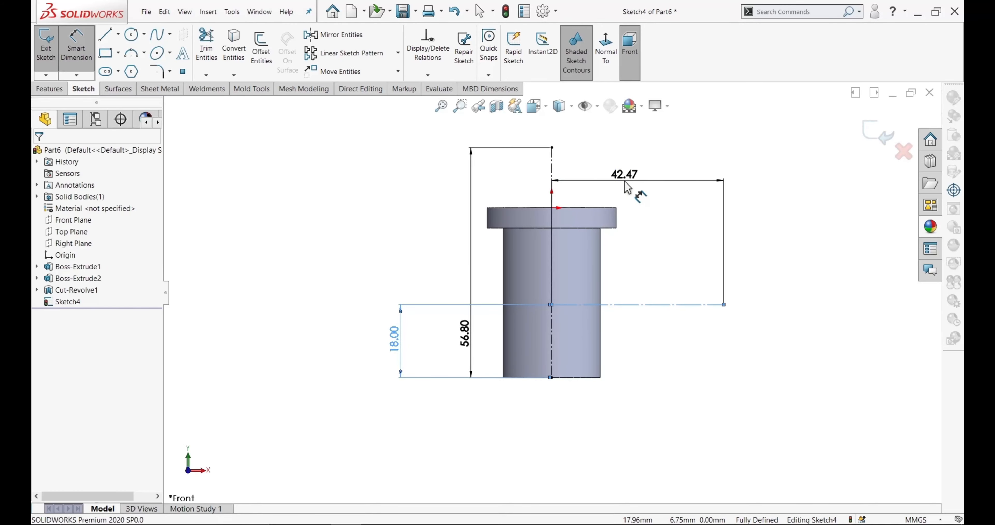
left_click(631, 189)
type("28")
key("Return")
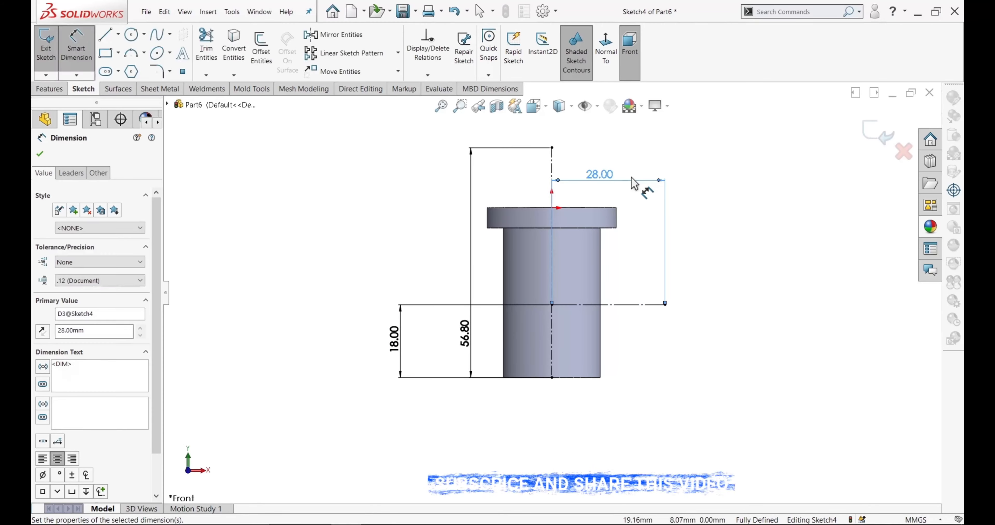
key("Escape")
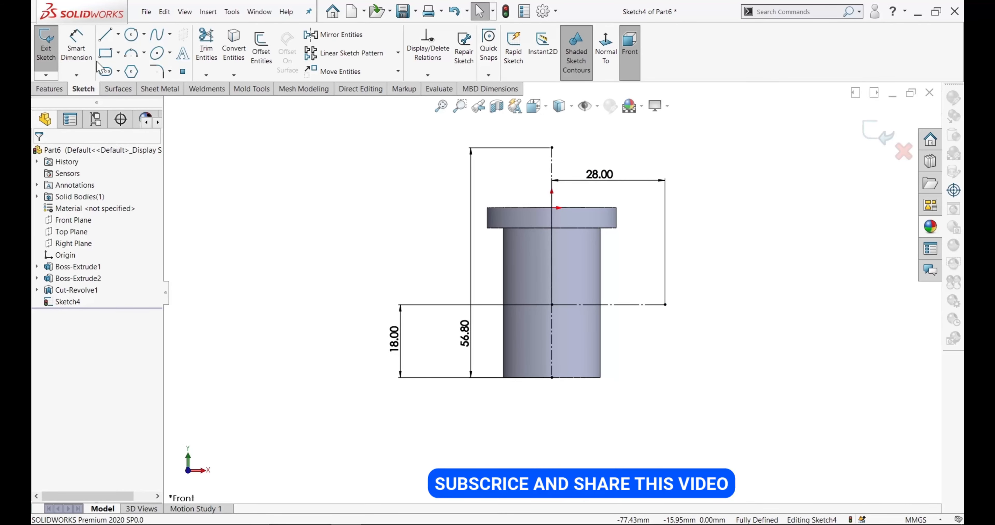
Step: Sketch a closed stepped profile about 3.7 mm wide and 10.4 mm high, standing on the horizontal centerline at its outer end
left_click(105, 35)
scroll(680, 294, "down", 5)
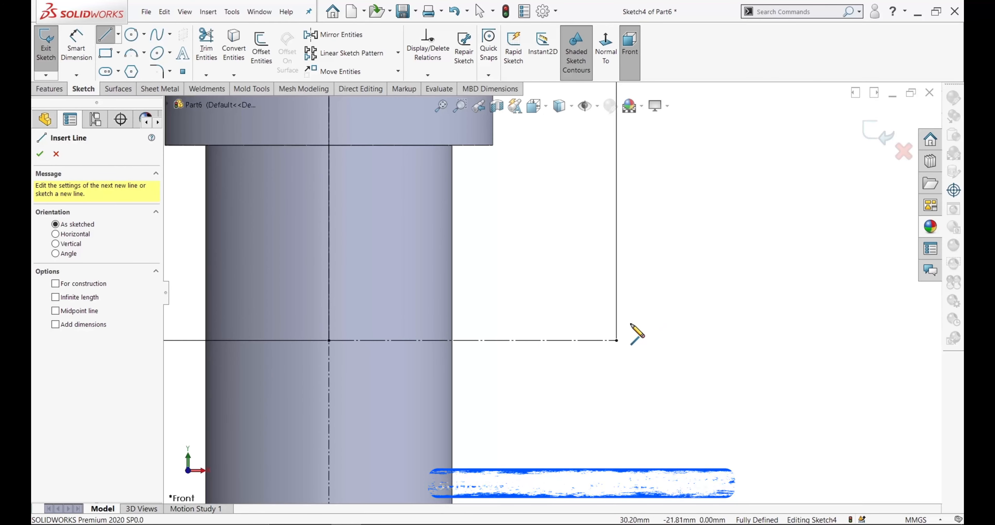
left_click(617, 340)
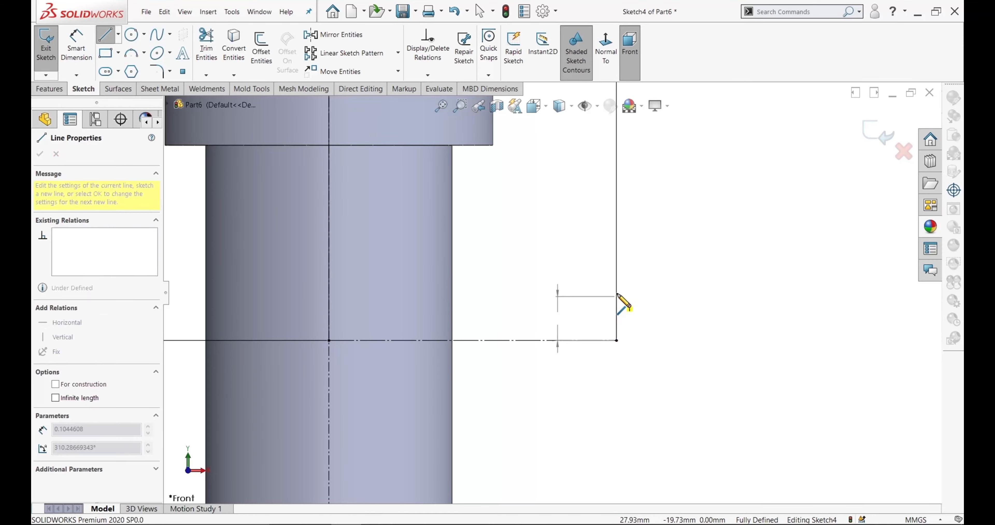
left_click(615, 273)
left_click(602, 233)
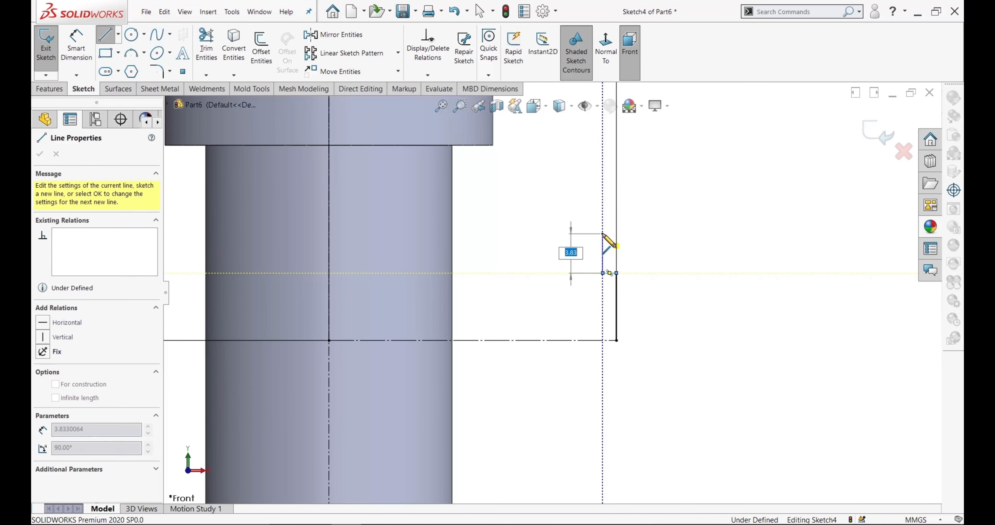
left_click(578, 233)
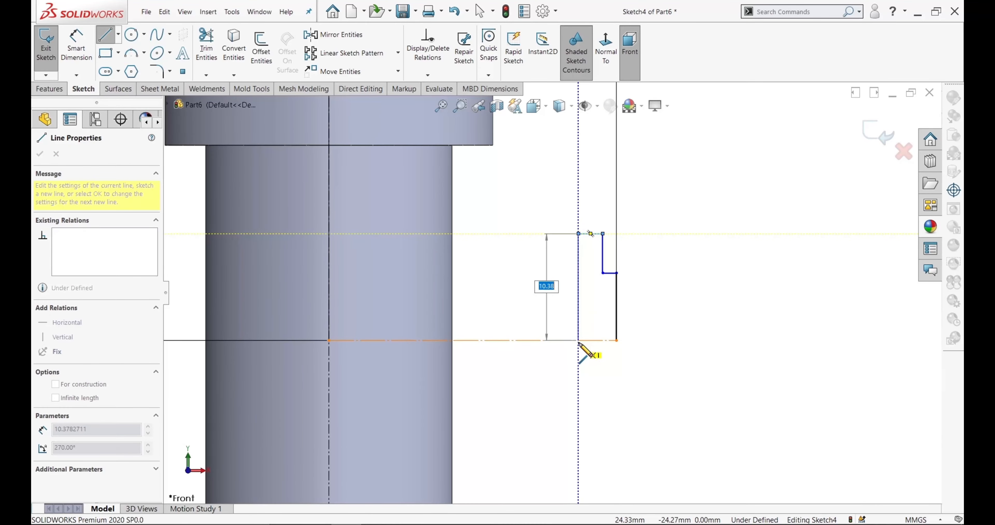
left_click(578, 340)
left_click(616, 340)
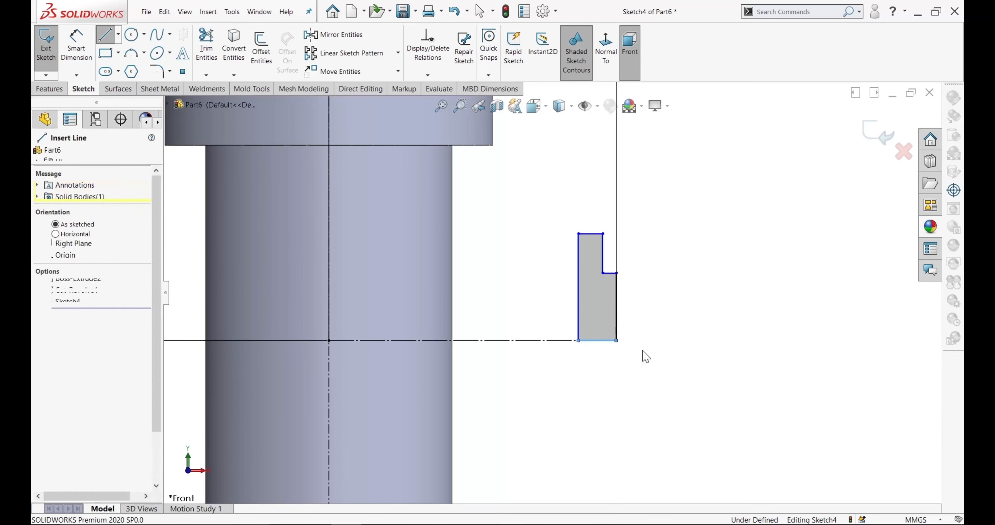
key("Escape")
key("f")
Step: Set the stepped profile's base width along the horizontal centerline to 4.7 mm
left_click(76, 44)
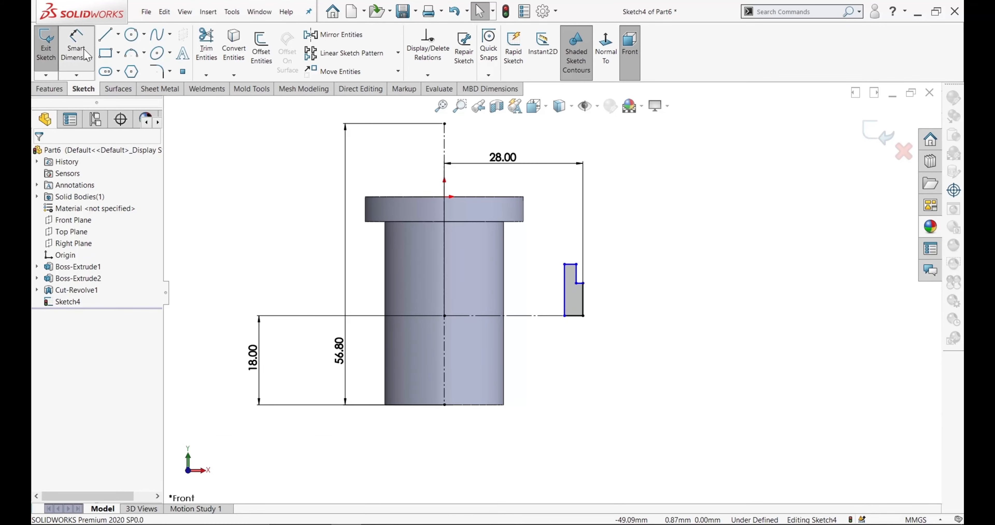
scroll(590, 333, "down", 3)
left_click(551, 307)
left_click(550, 314)
type("4.5")
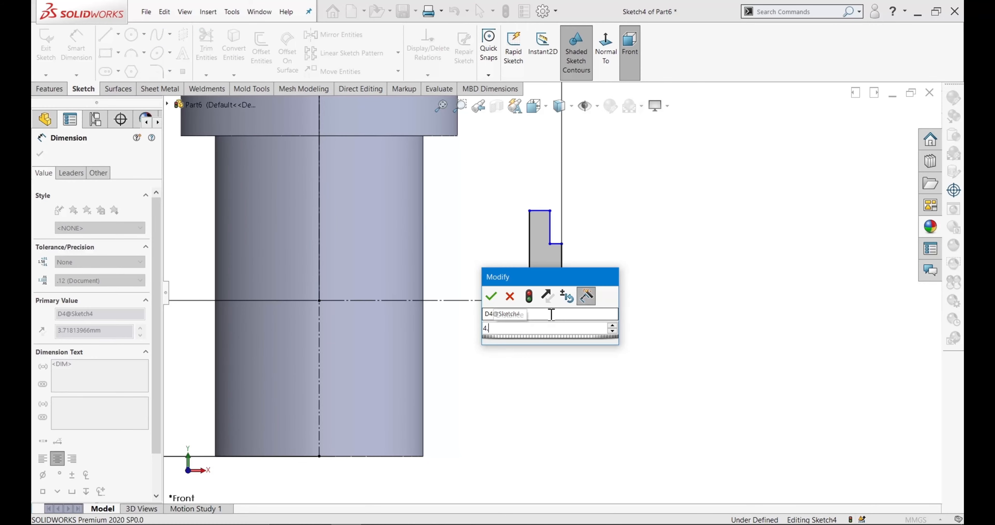
key("Return")
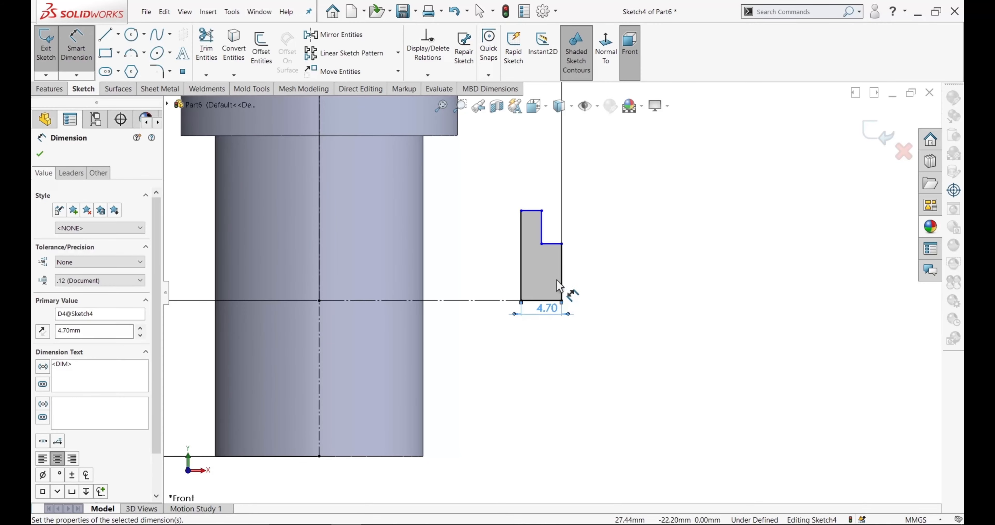
Step: Set the width of the small step on the profile's outer side to 0.7 mm
left_click(556, 243)
left_click(554, 229)
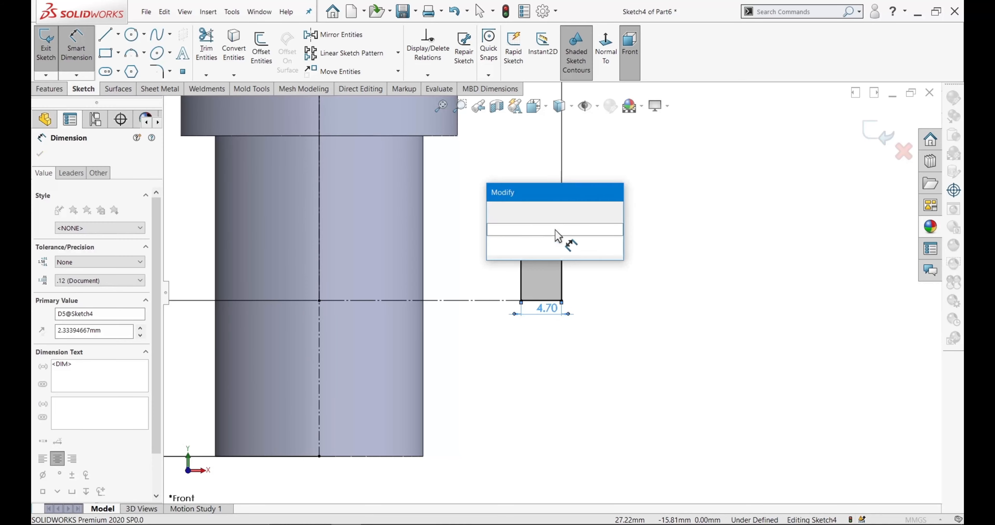
type("0.7")
key("Return")
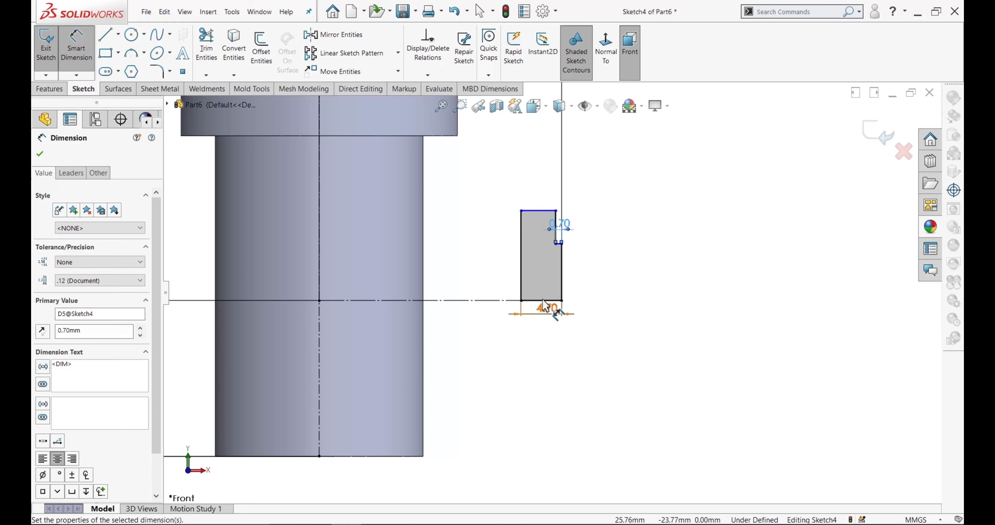
Step: Set the profile's overall height above the horizontal centerline to 16 mm
left_click(544, 307)
left_click(540, 211)
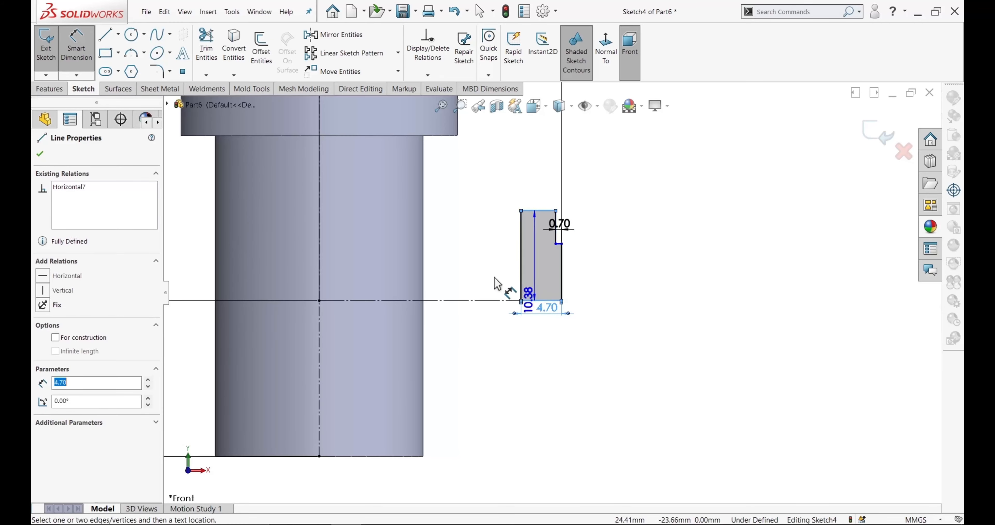
left_click(498, 300)
left_click(489, 258)
type("16")
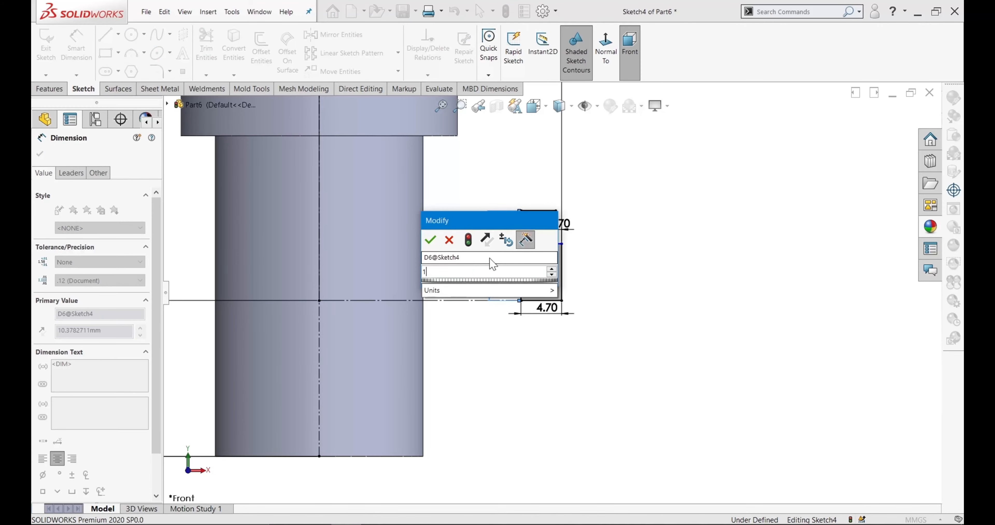
key("Return")
Step: Set the height of the profile's small outer step above its base line to 12 mm
scroll(569, 268, "down", 3)
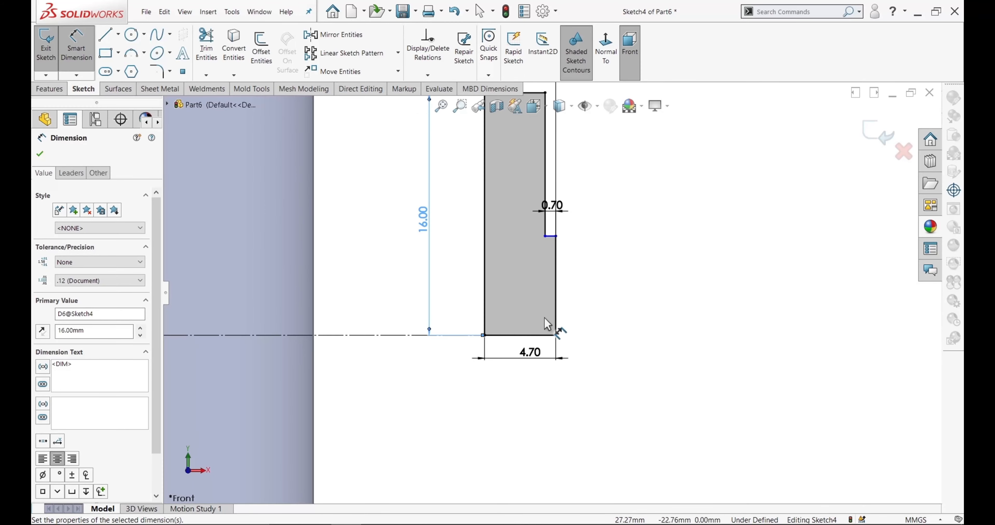
left_click(552, 236)
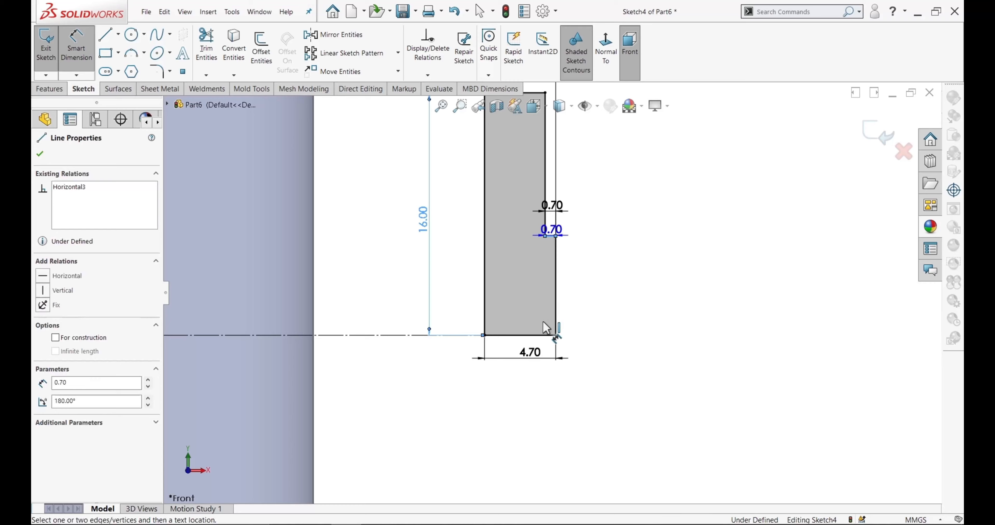
left_click(551, 335)
left_click(615, 292)
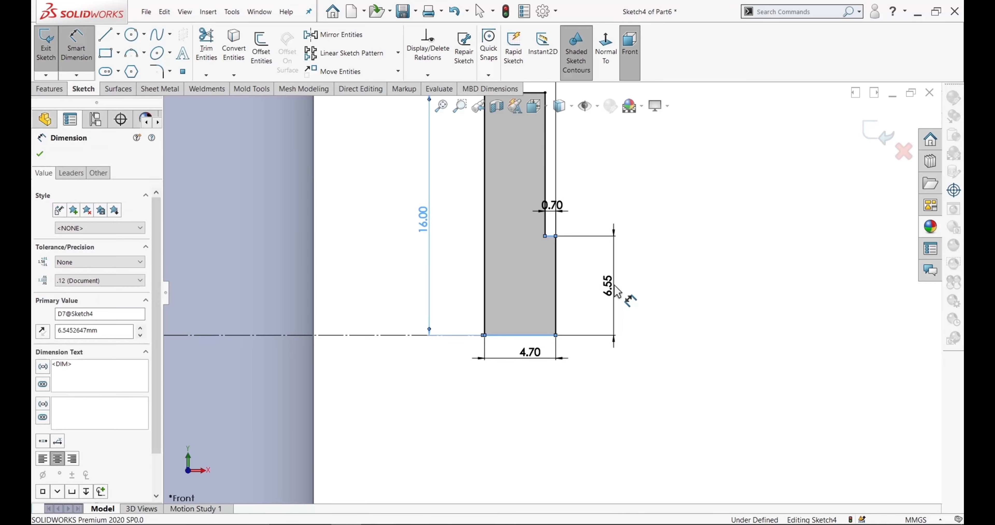
type("12")
key("Return")
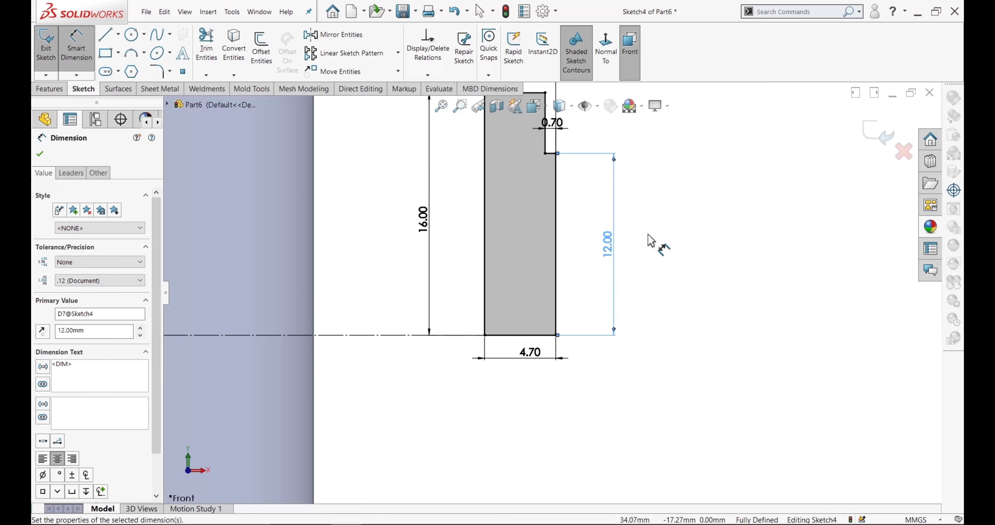
scroll(605, 263, "up", 2)
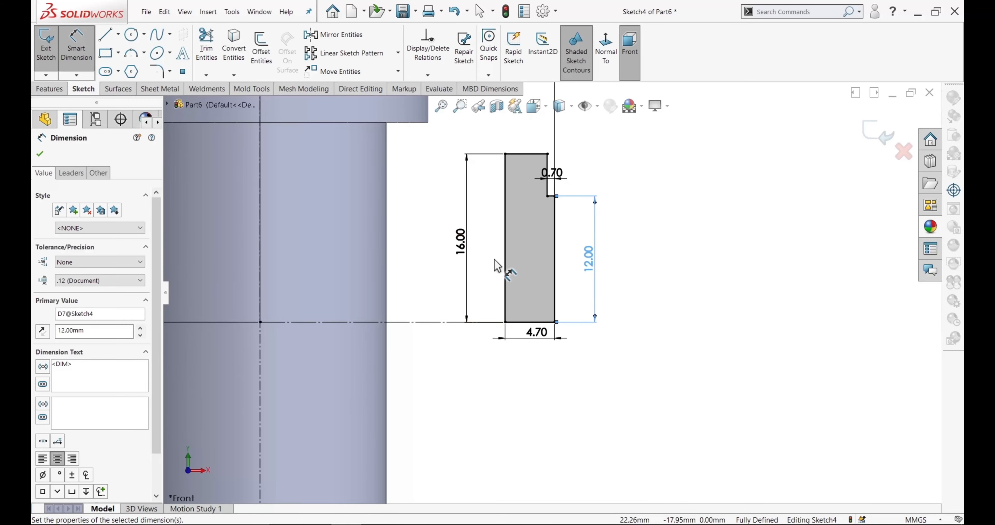
left_click(38, 154)
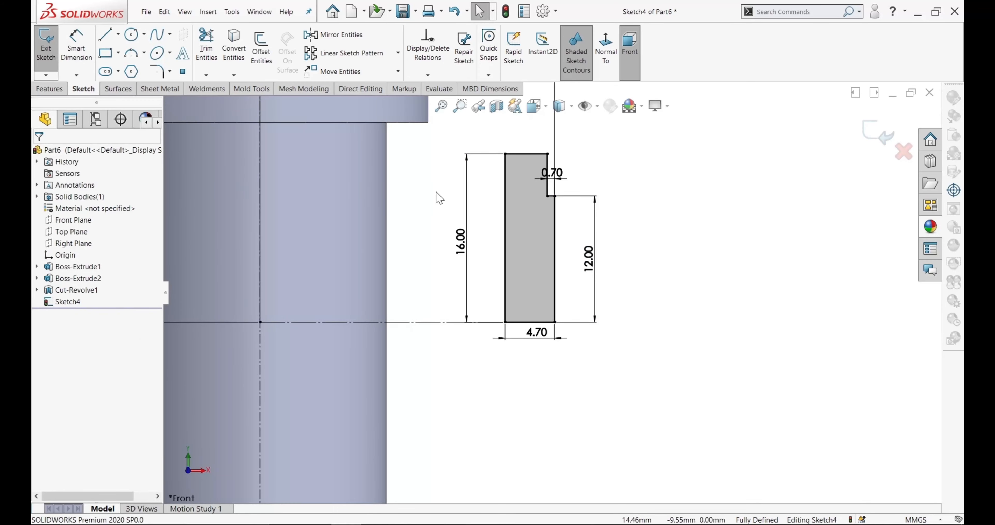
Step: Mirror the six lines of the stepped profile about the vertical centerline, keeping the original
scroll(466, 222, "up", 4)
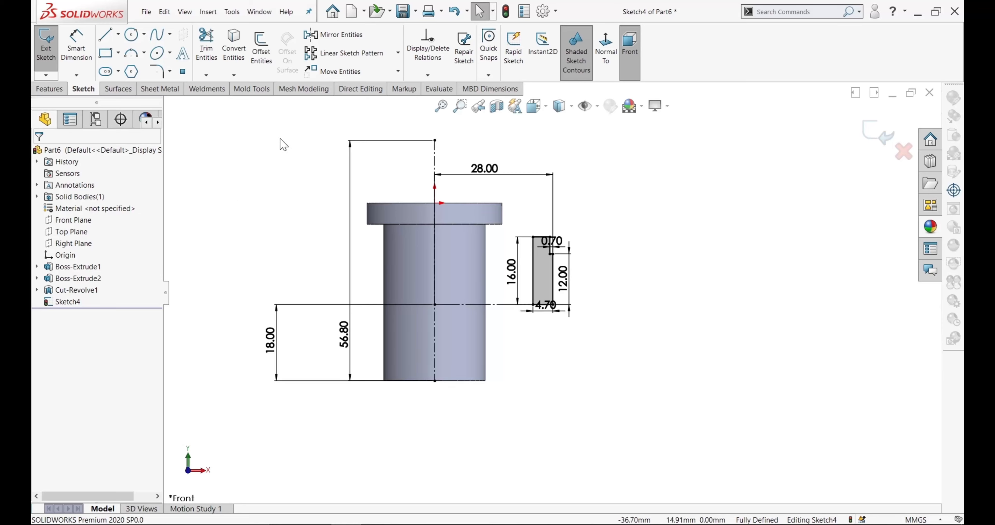
left_click(340, 34)
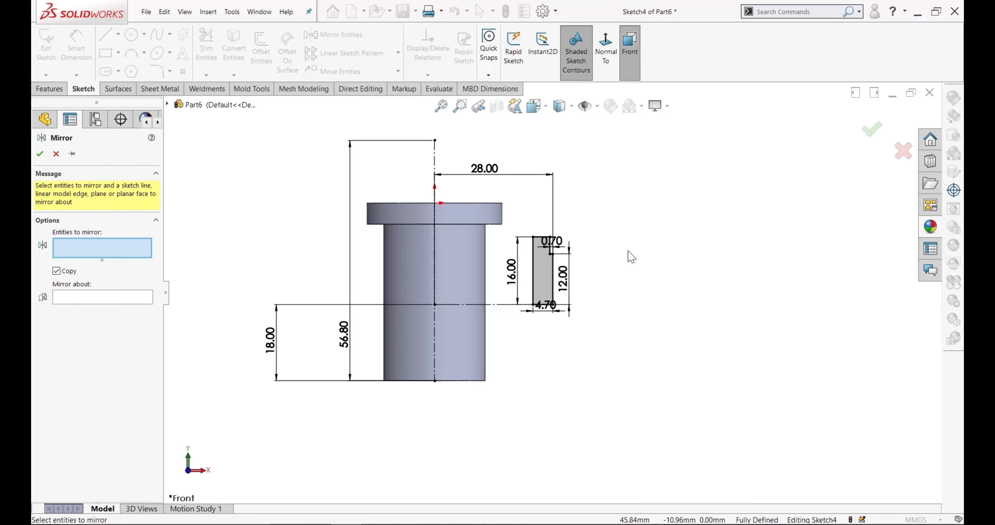
left_click_drag(539, 338, 582, 331)
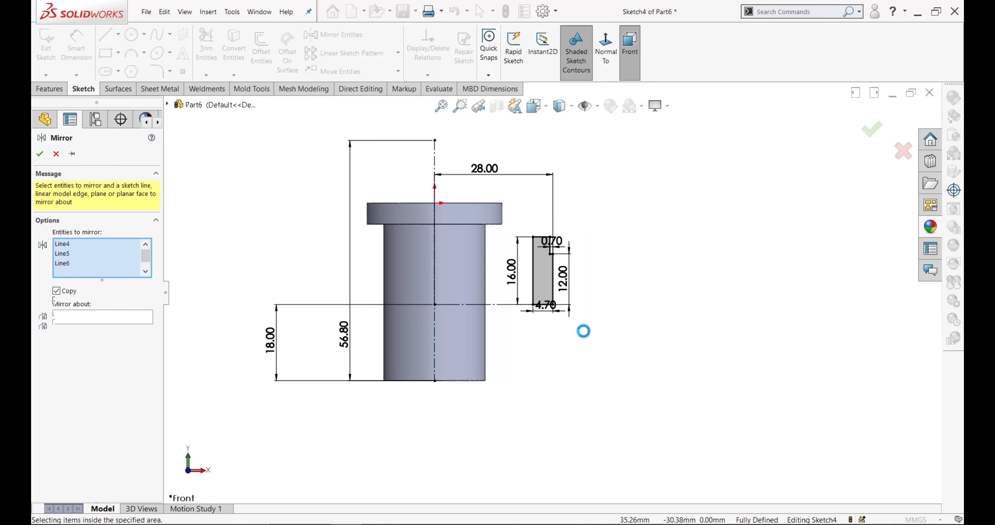
left_click(80, 347)
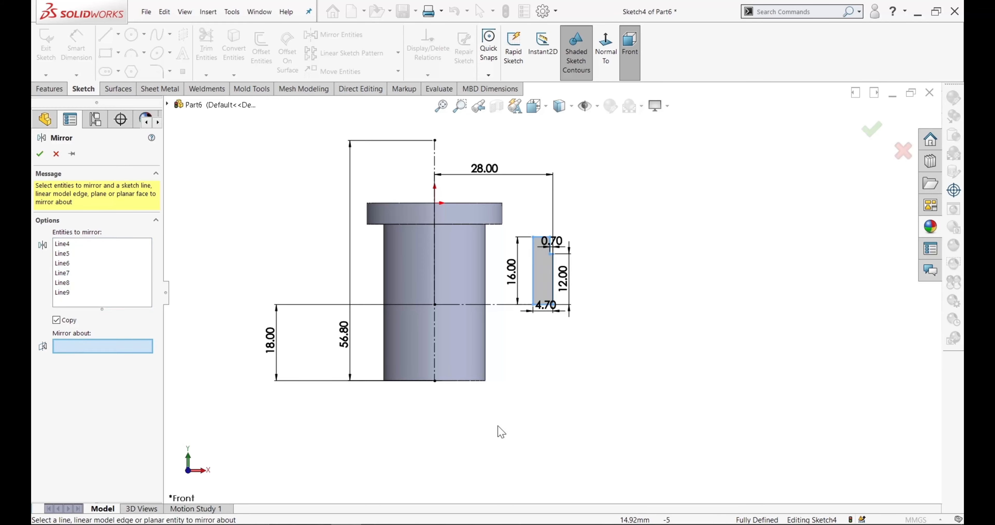
left_click(434, 162)
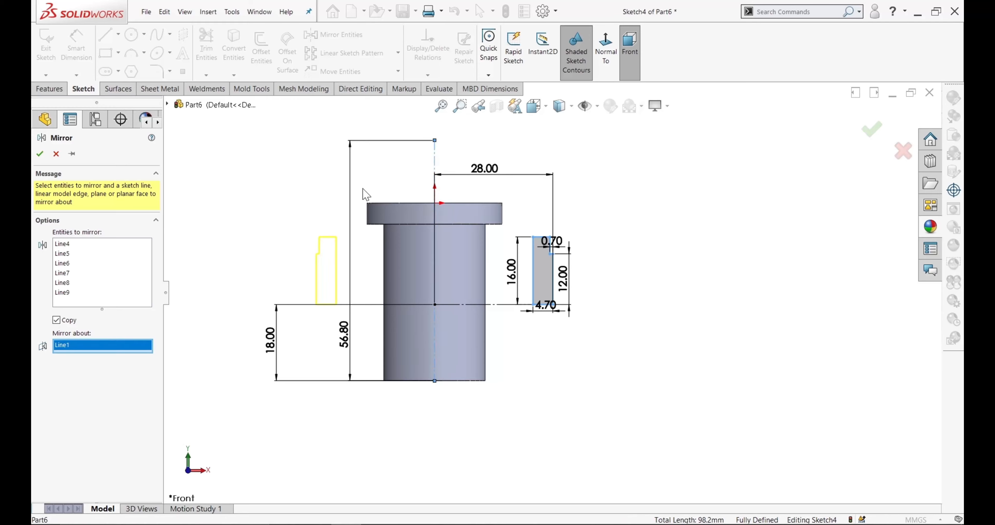
left_click(40, 154)
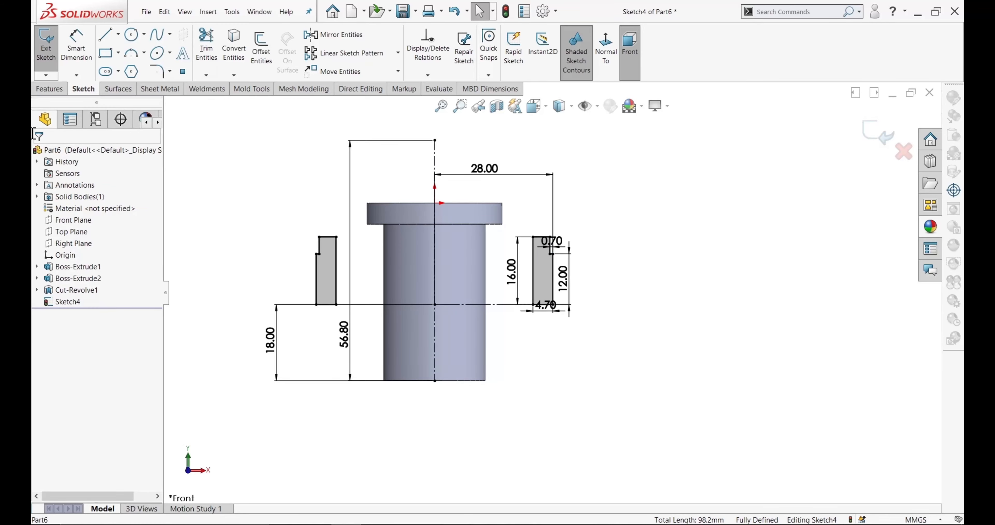
Step: Revolve both stepped flange profiles 360 degrees about the horizontal base line of the profile, merging the result
left_click(46, 89)
left_click(85, 48)
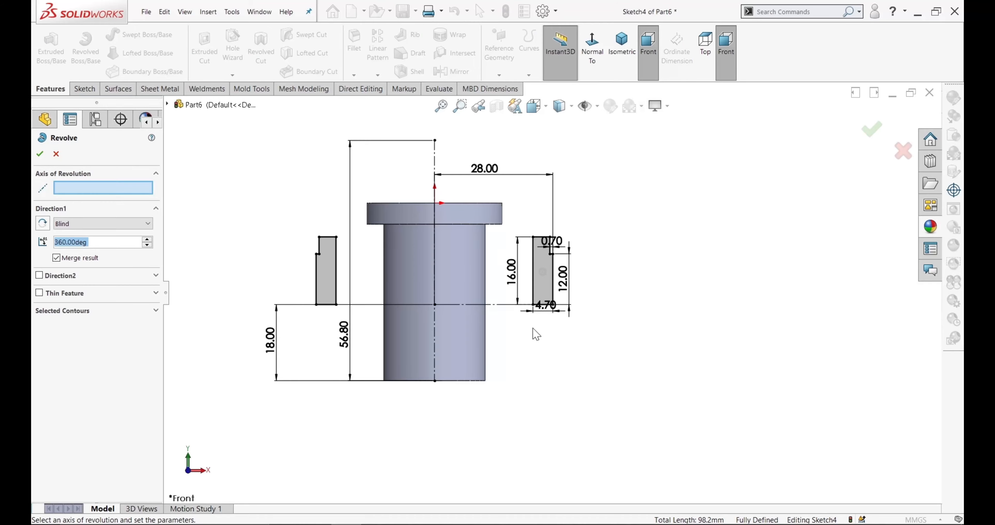
scroll(545, 323, "down", 3)
left_click(542, 301)
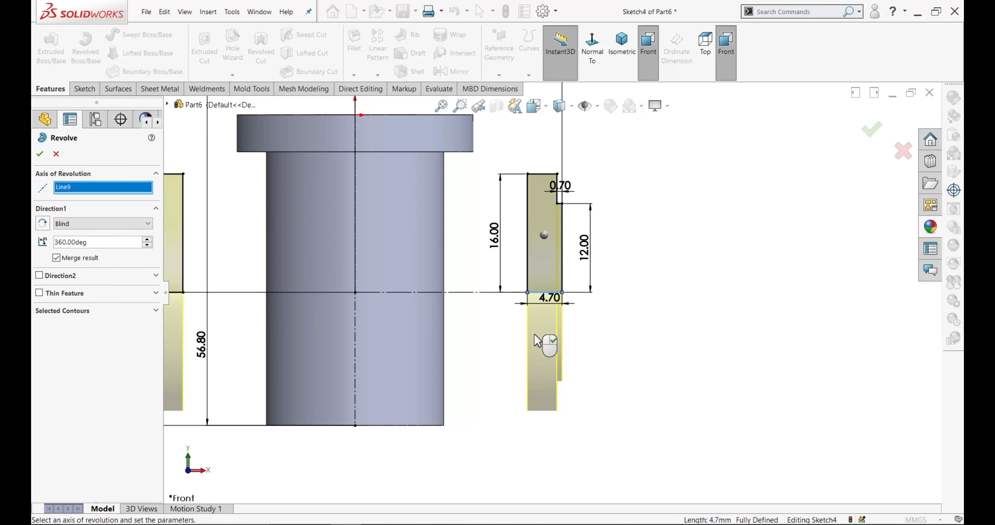
scroll(447, 414, "up", 3)
mouse_move(447, 415)
middle_mouse_down()
mouse_move(496, 416)
mouse_move(411, 405)
mouse_move(464, 408)
mouse_move(465, 417)
middle_mouse_up()
left_click(40, 154)
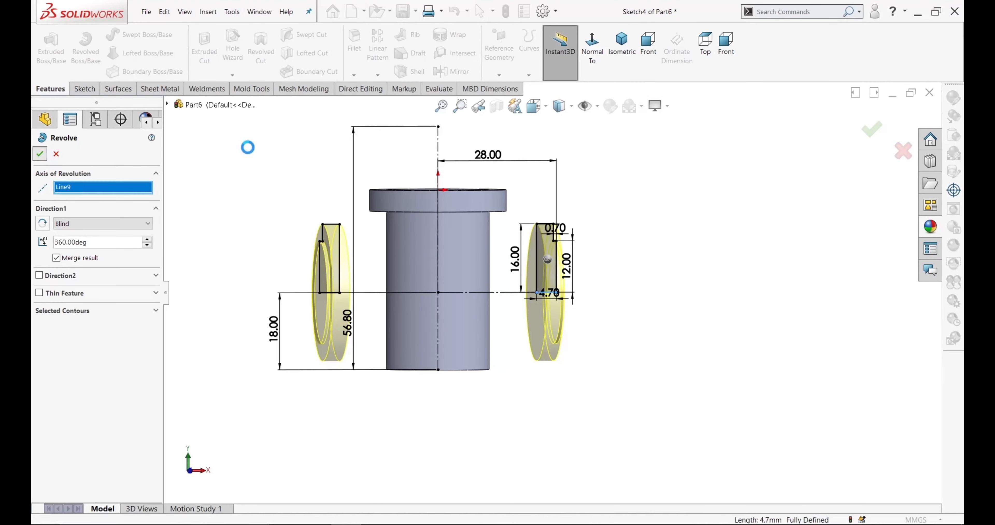
Step: On the inner face of the flange on the negative X side, sketch a concentric circle with a 10 mm radius
middle_click_drag(291, 169, 246, 171)
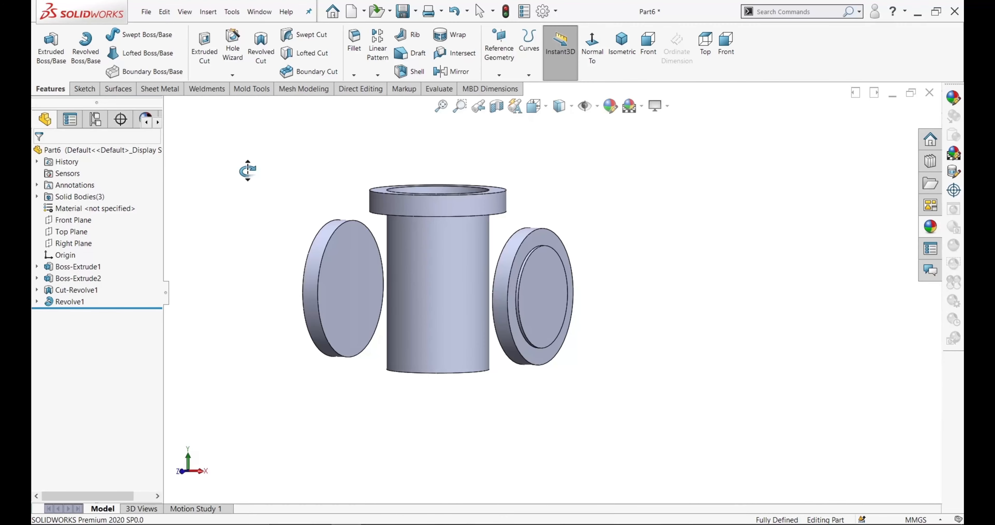
left_click(348, 297)
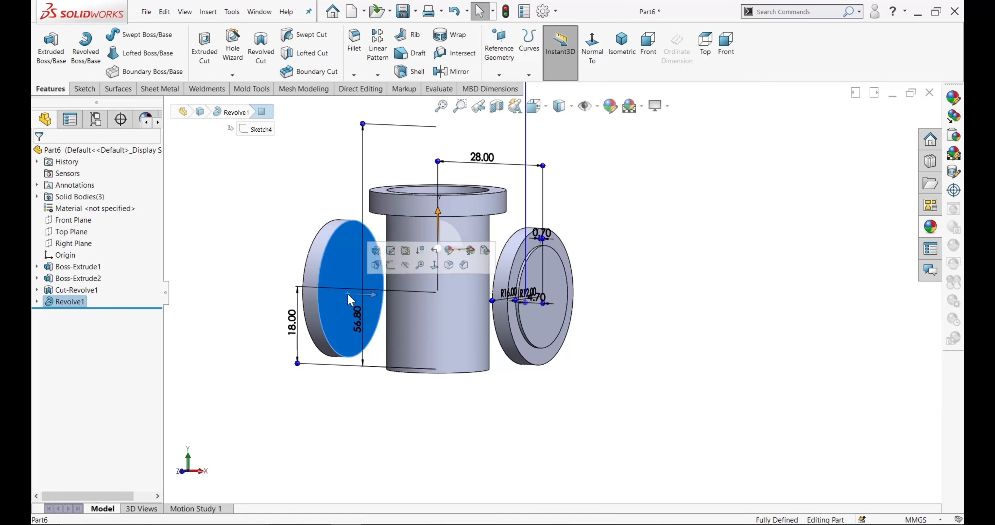
left_click(399, 272)
left_click(605, 46)
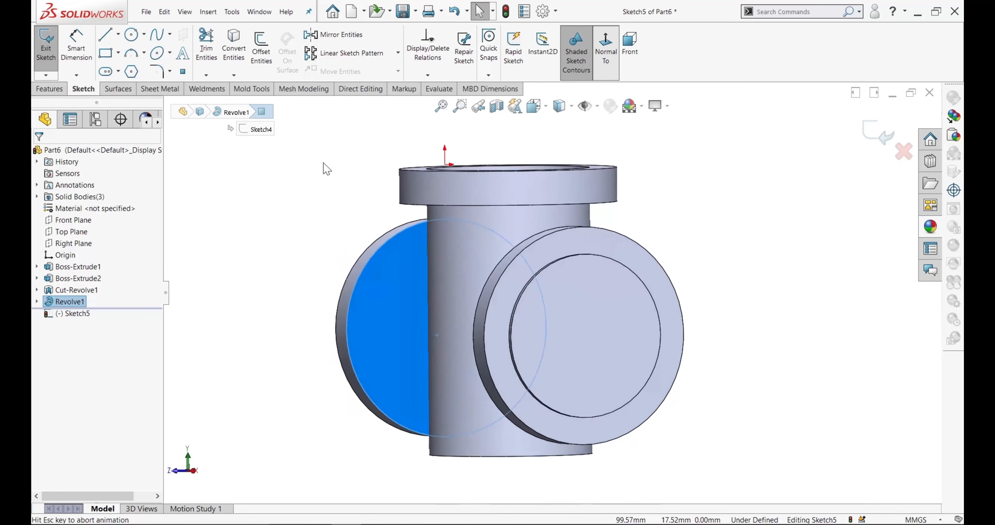
left_click(131, 35)
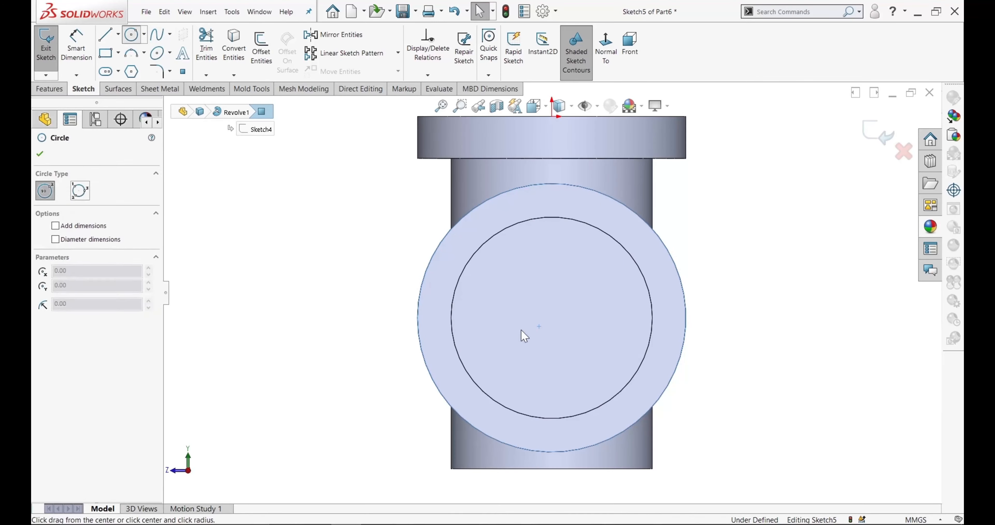
left_click(552, 318)
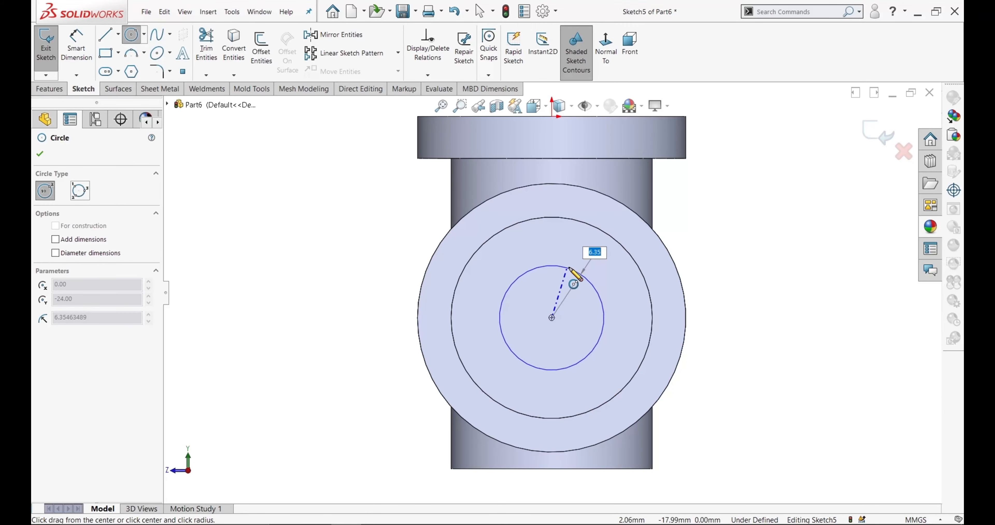
type("10")
key("Return")
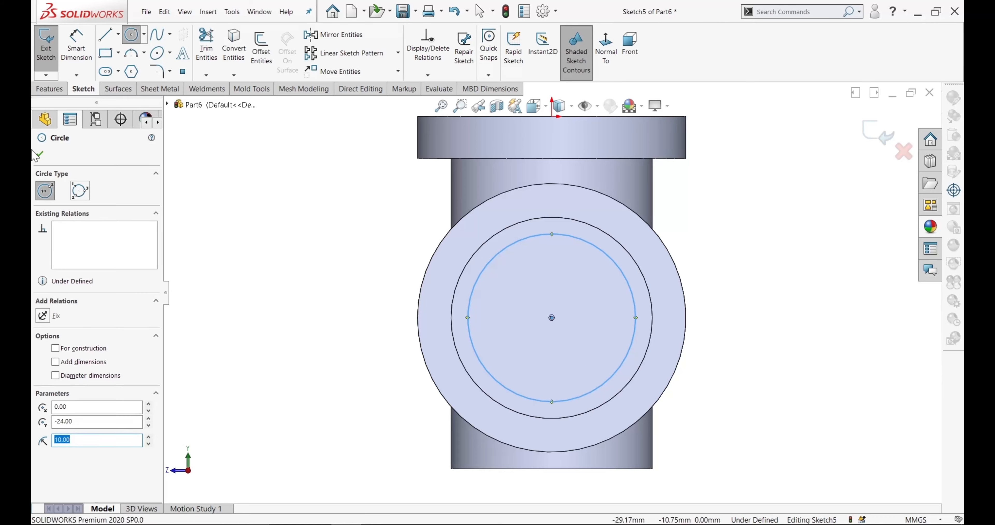
left_click(40, 153)
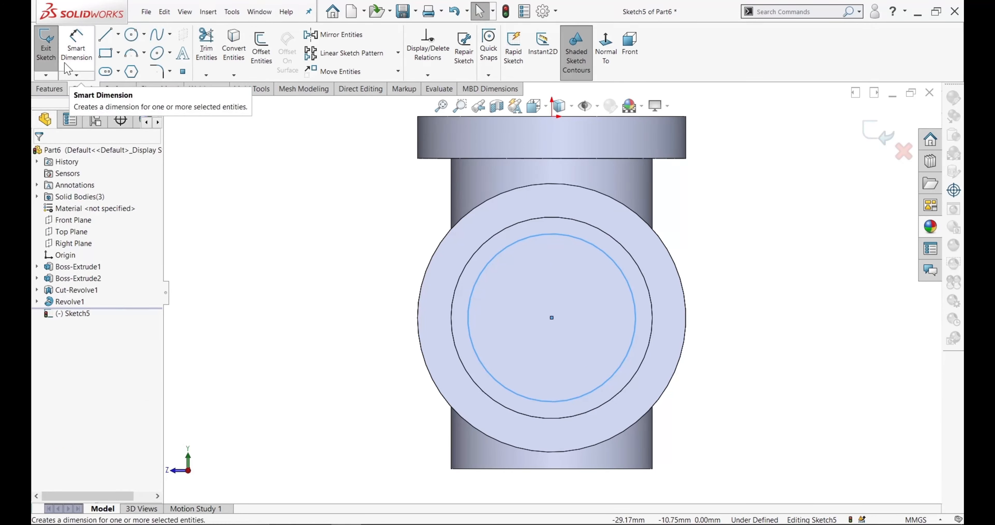
Step: Dimension the circle's diameter as 20 mm
left_click(76, 44)
left_click(569, 237)
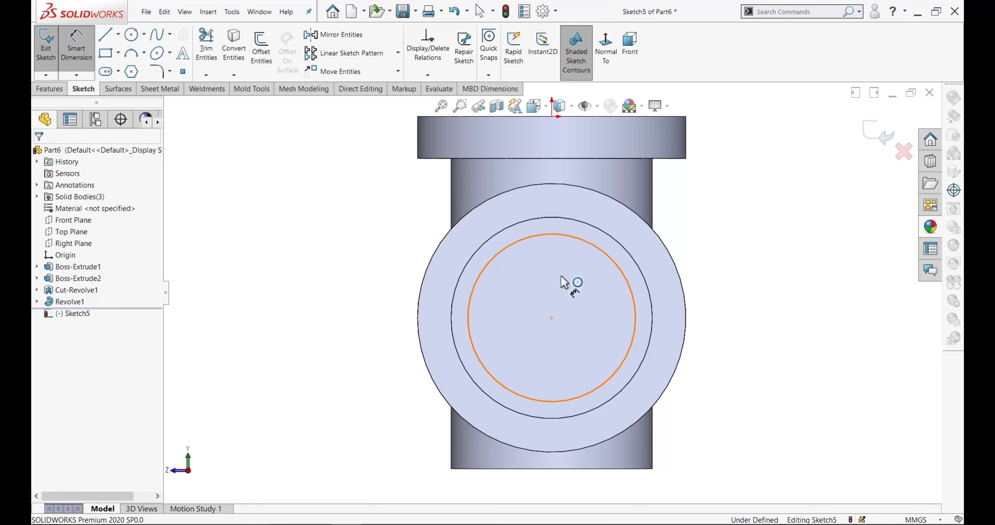
left_click(537, 278)
key("Return")
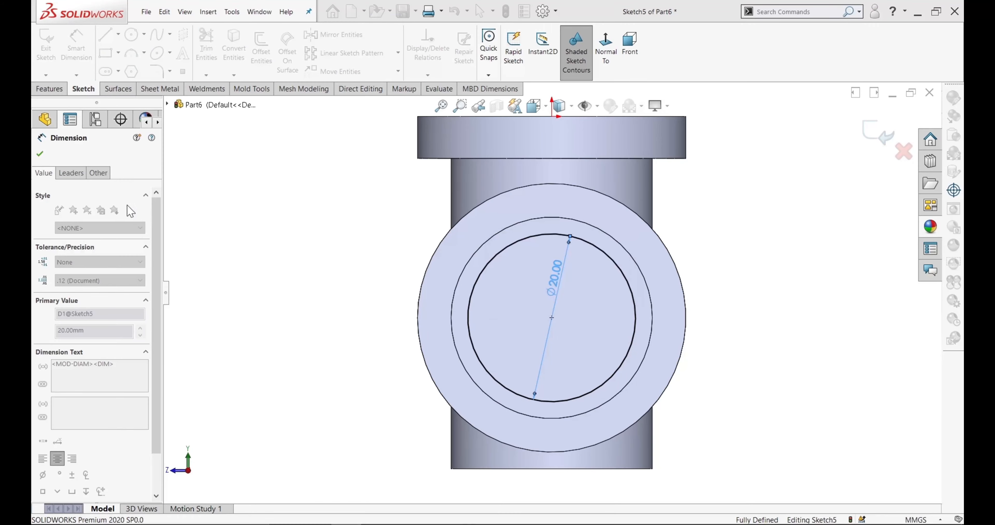
Step: Extrude the circle from the flange's inner face Up To Next so it joins the main body, with merged result
left_click(48, 57)
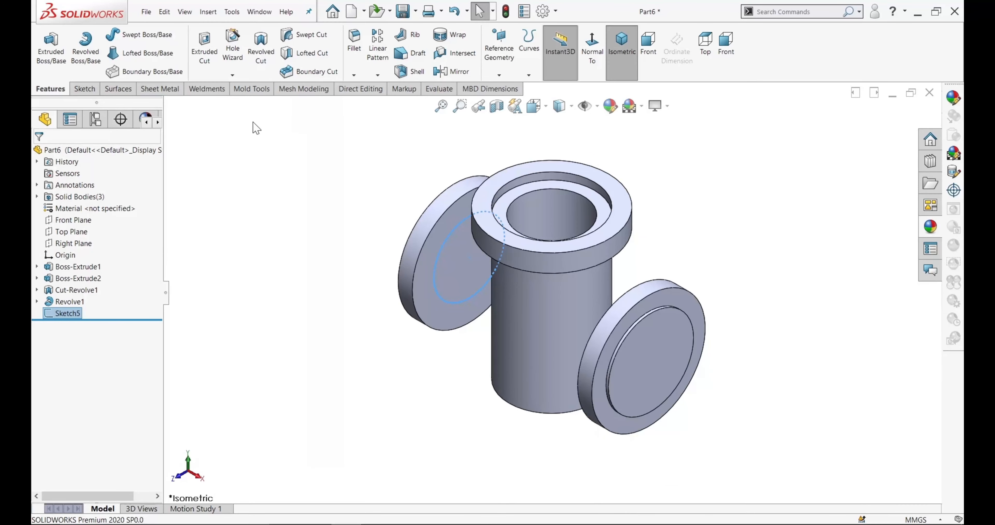
left_click(258, 129)
left_click(38, 58)
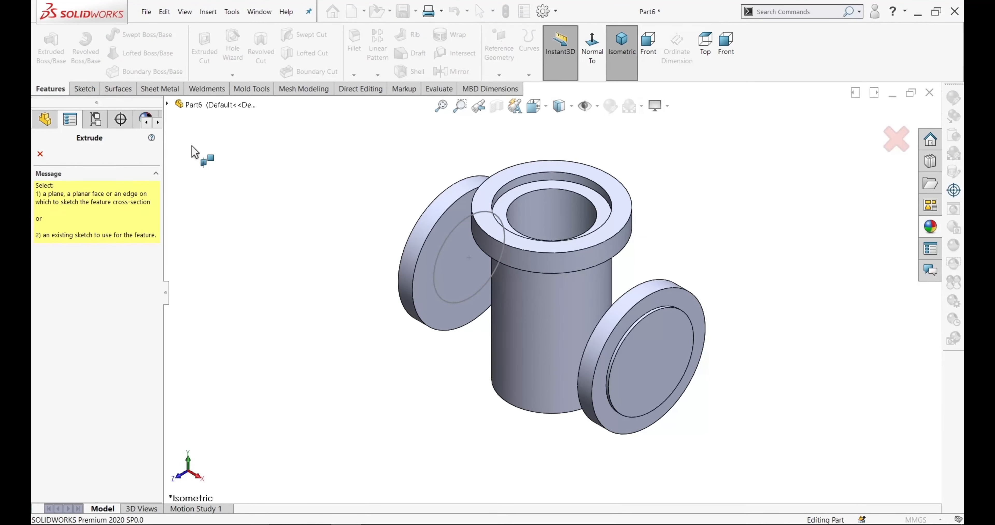
left_click(168, 104)
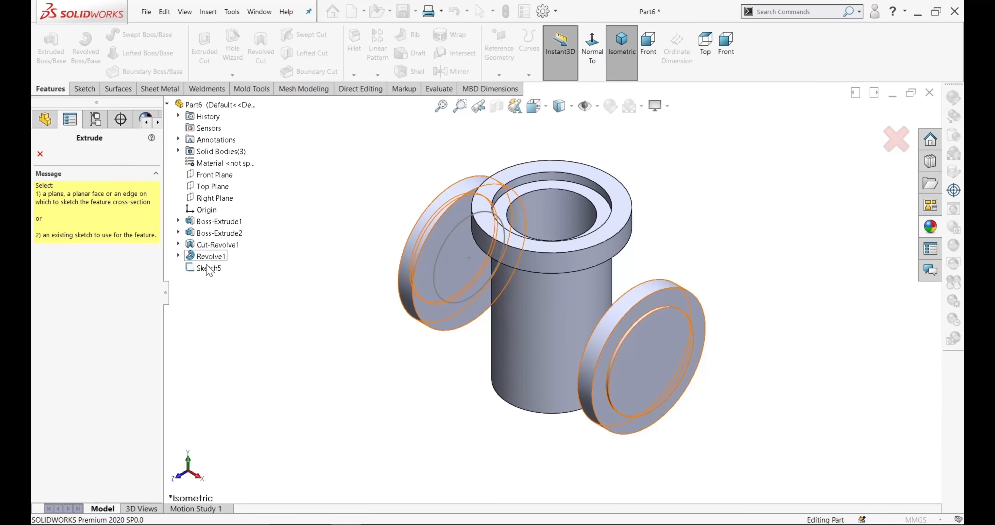
left_click(210, 270)
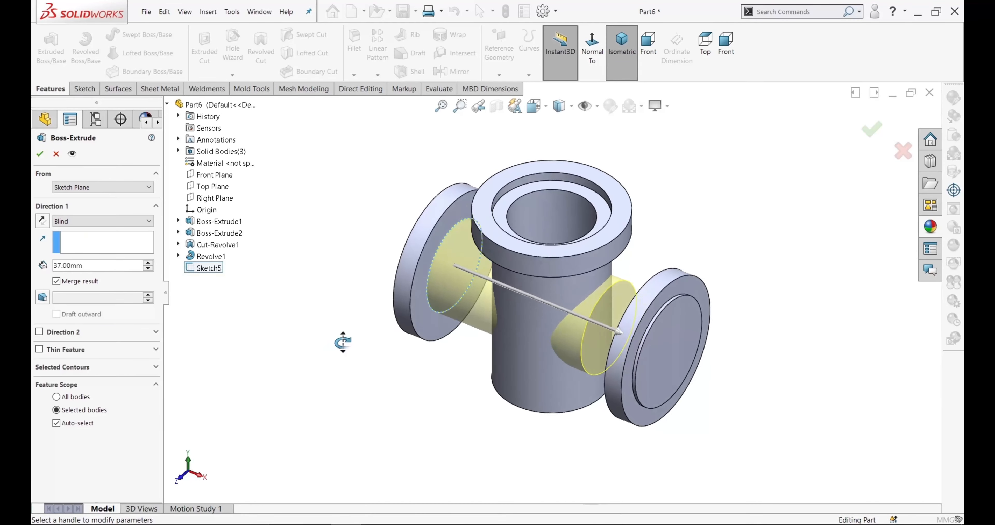
left_click(73, 221)
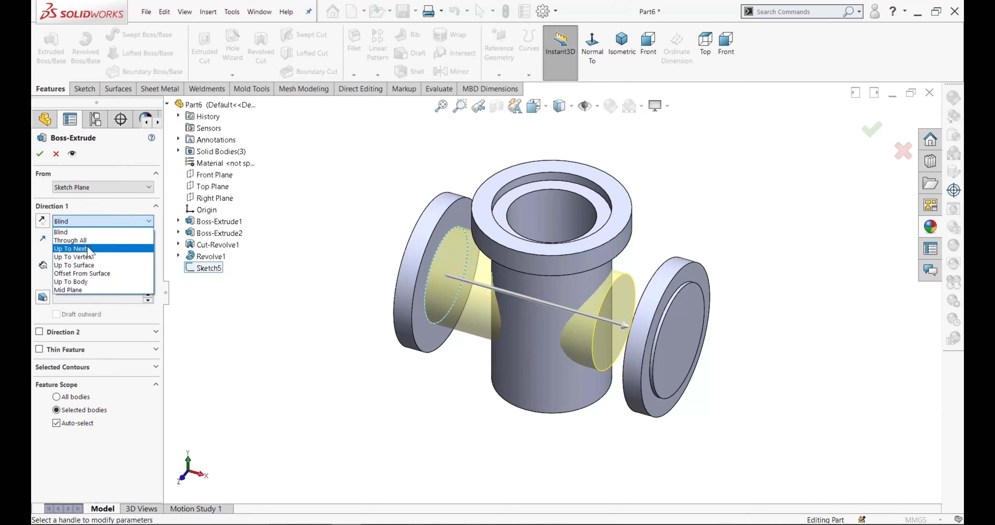
left_click(75, 232)
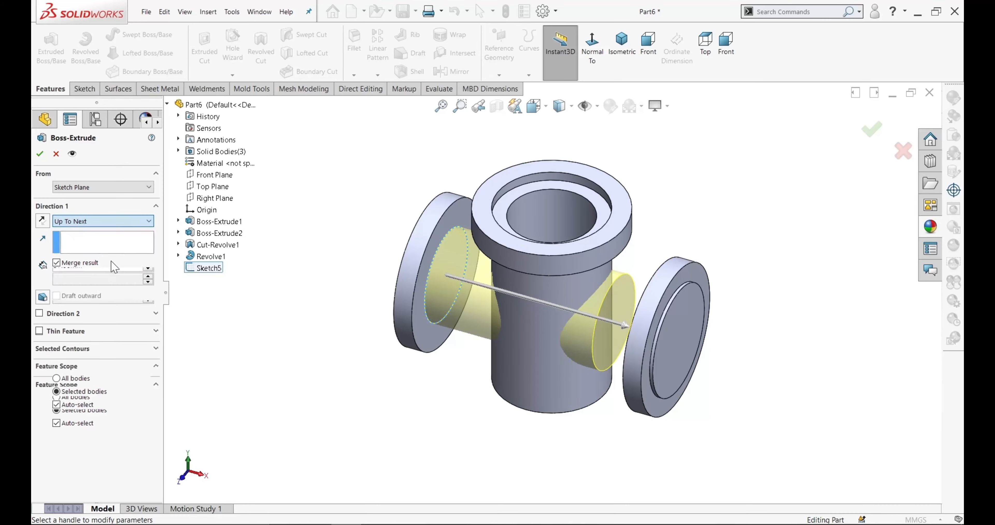
left_click(43, 154)
Step: Sketch a concentric circle about 20 mm in diameter on the opposite flange's inner face, matching the first branch's outline
mouse_move(362, 412)
middle_mouse_down()
mouse_move(485, 394)
mouse_move(450, 370)
middle_mouse_up()
left_click(687, 284)
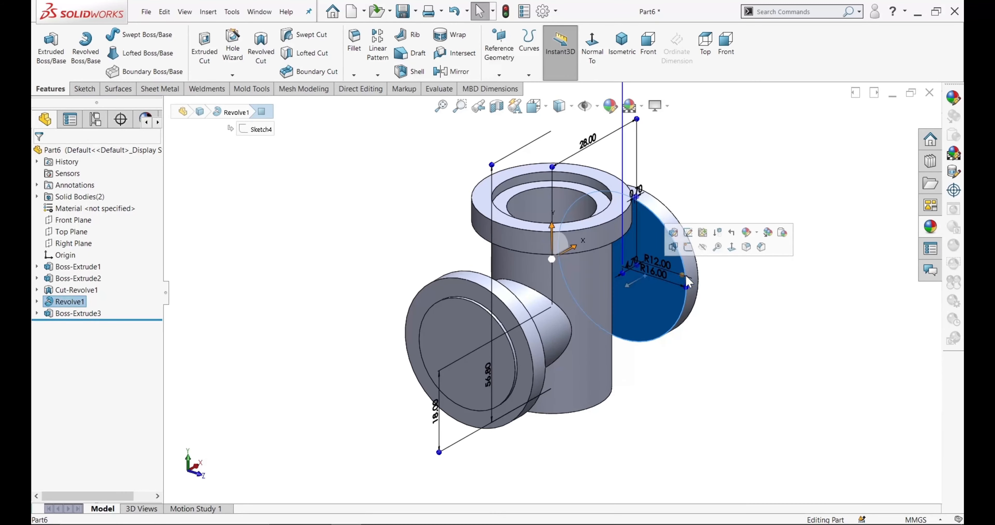
left_click(688, 232)
left_click(615, 72)
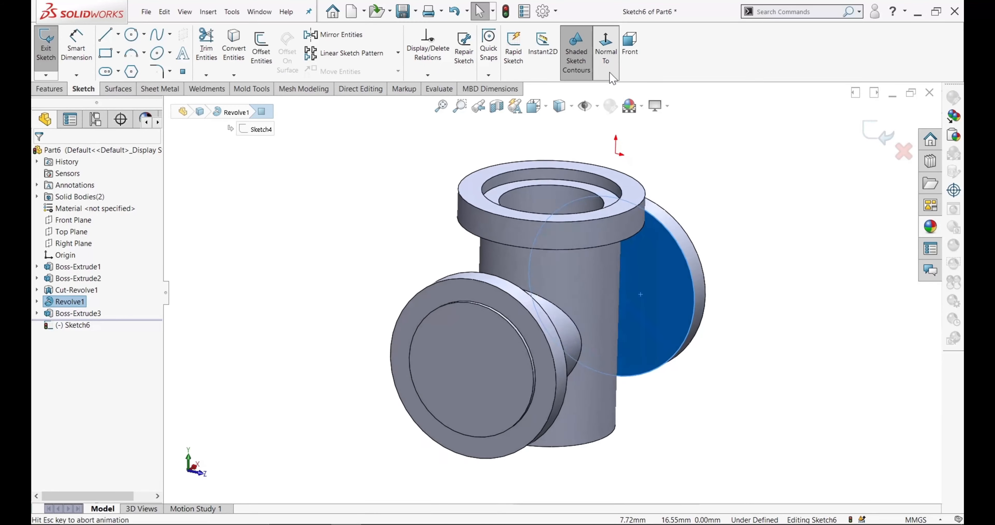
left_click(131, 34)
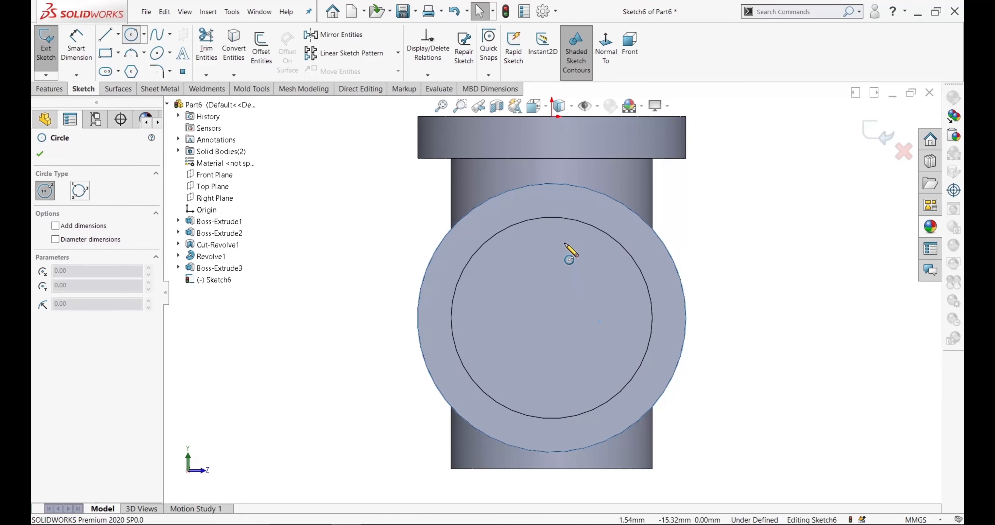
left_click(552, 317)
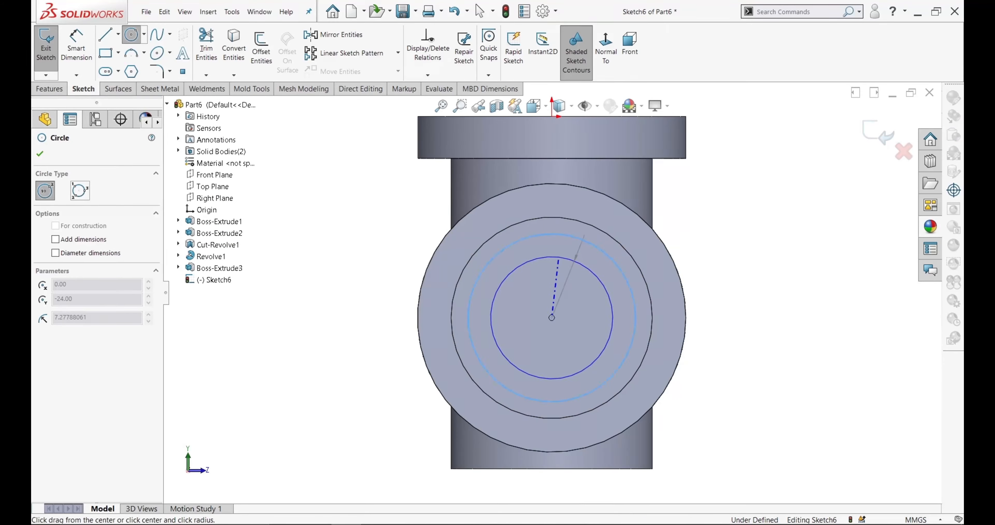
left_click(40, 154)
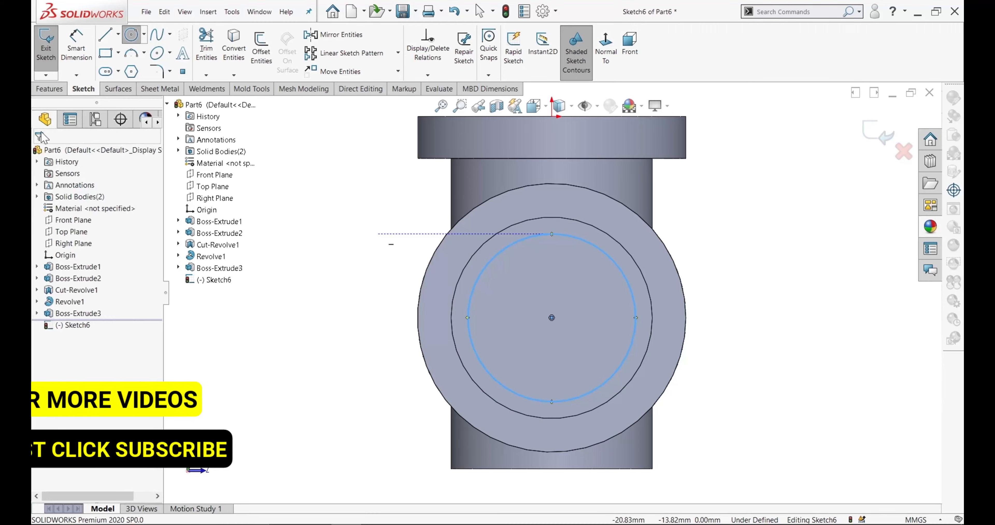
Step: Add a 20 mm diameter dimension to the circle on the second flange's inner face
left_click(66, 56)
left_click(575, 237)
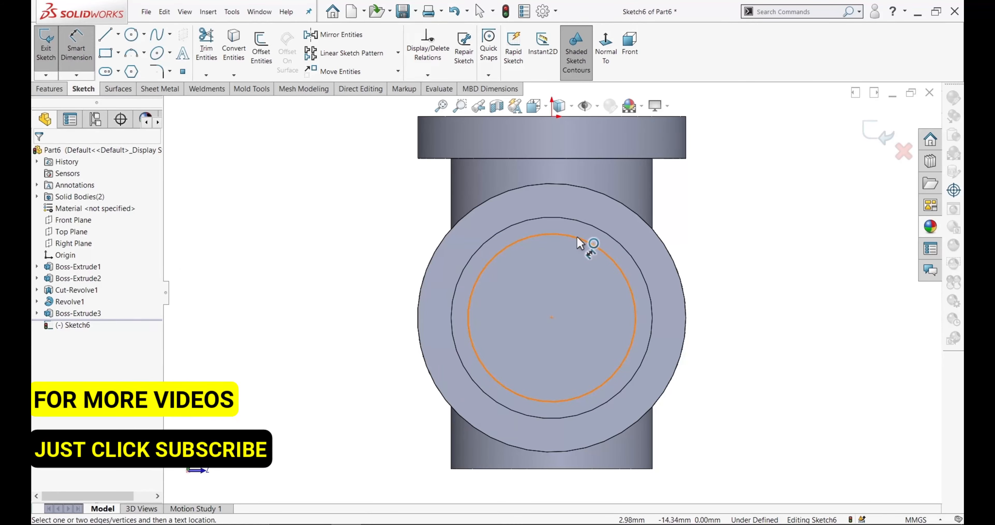
left_click(569, 293)
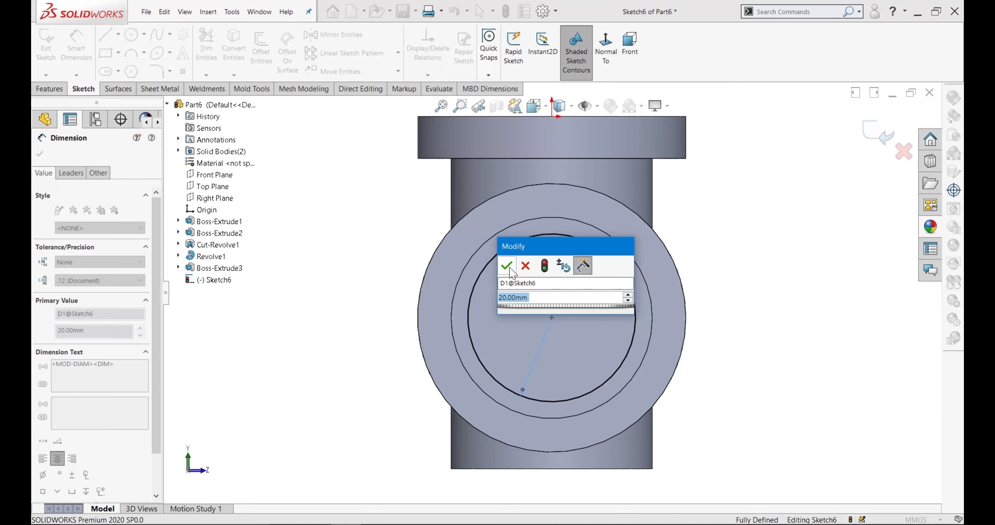
key("Return")
Step: Extrude the second flange's circle Up To Next to connect that flange to the main body
left_click(49, 88)
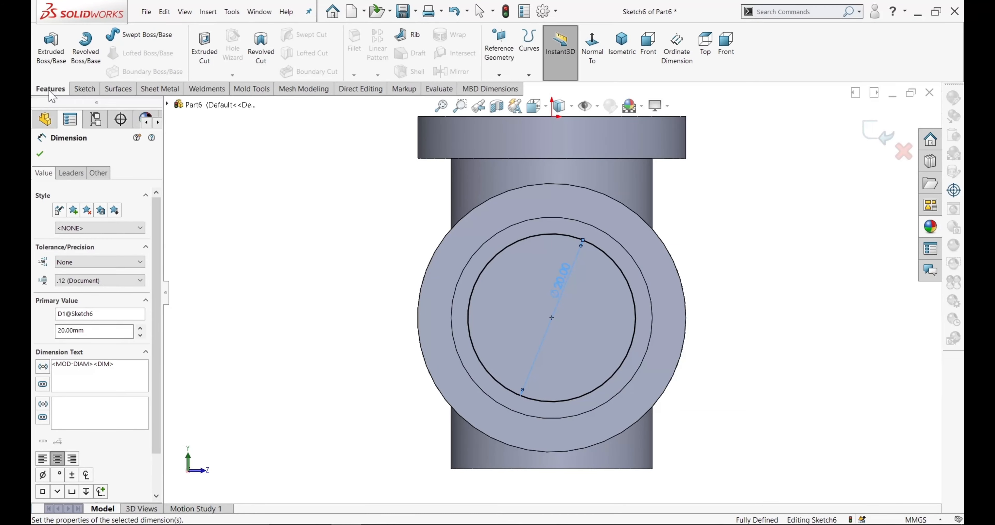
left_click(50, 48)
left_click(622, 42)
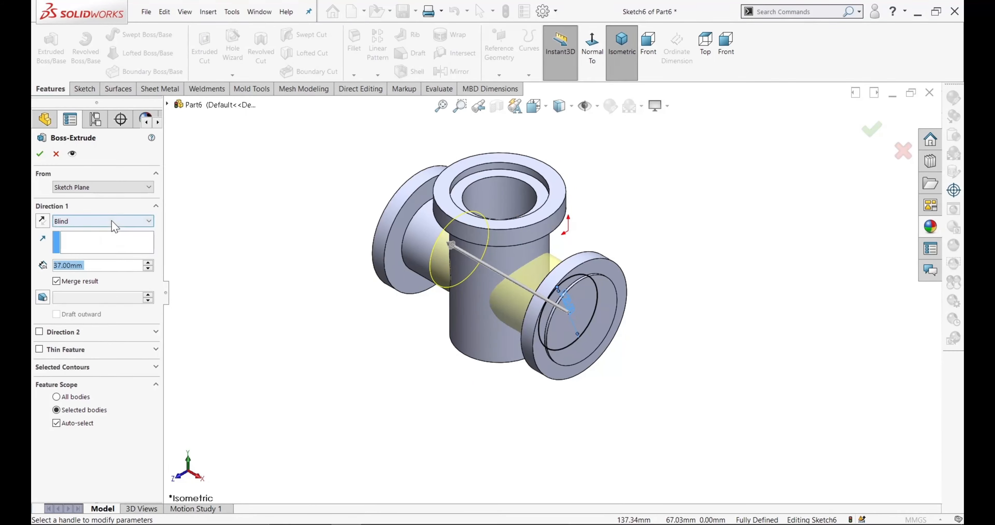
left_click(111, 222)
left_click(111, 249)
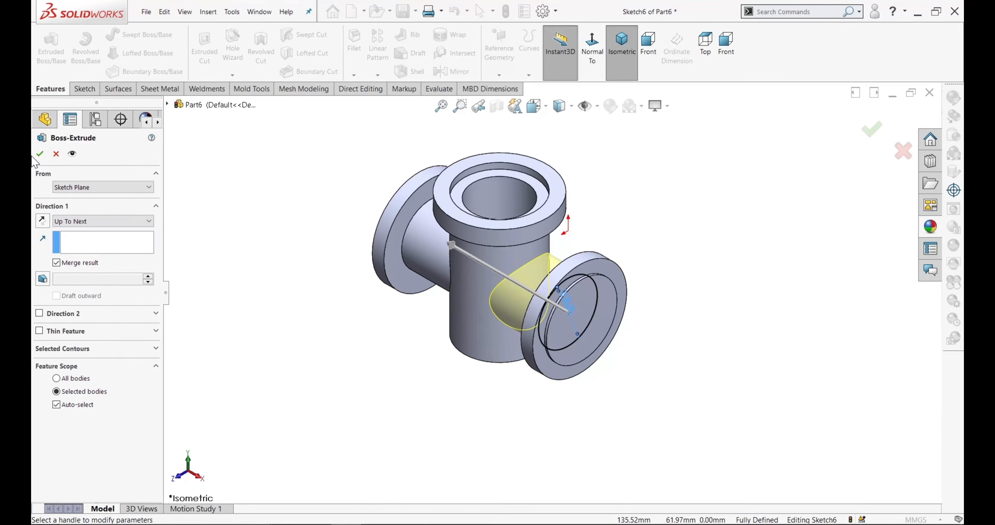
left_click(39, 153)
Step: Sketch a concentric circle with a 9 mm radius on the raised outer face of the negative X side flange
middle_click_drag(282, 182, 373, 177)
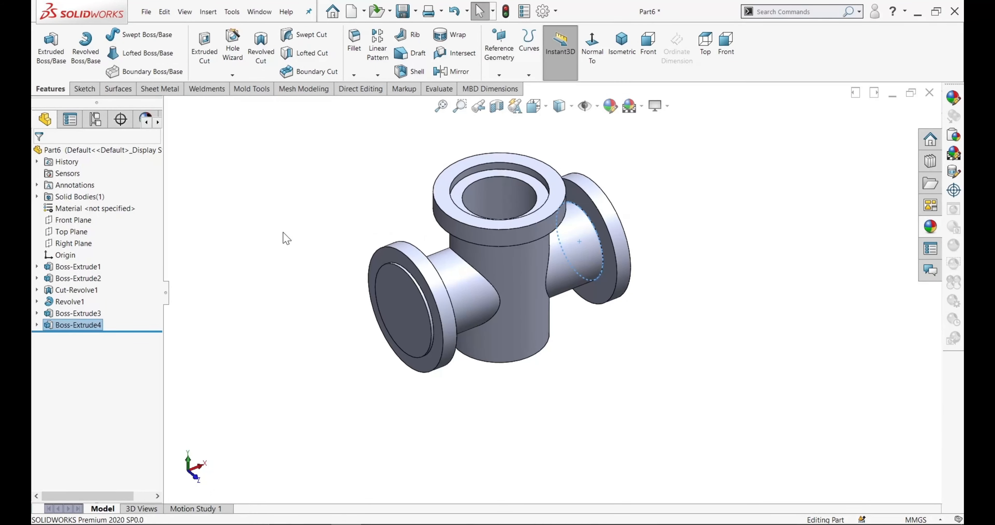
left_click(411, 324)
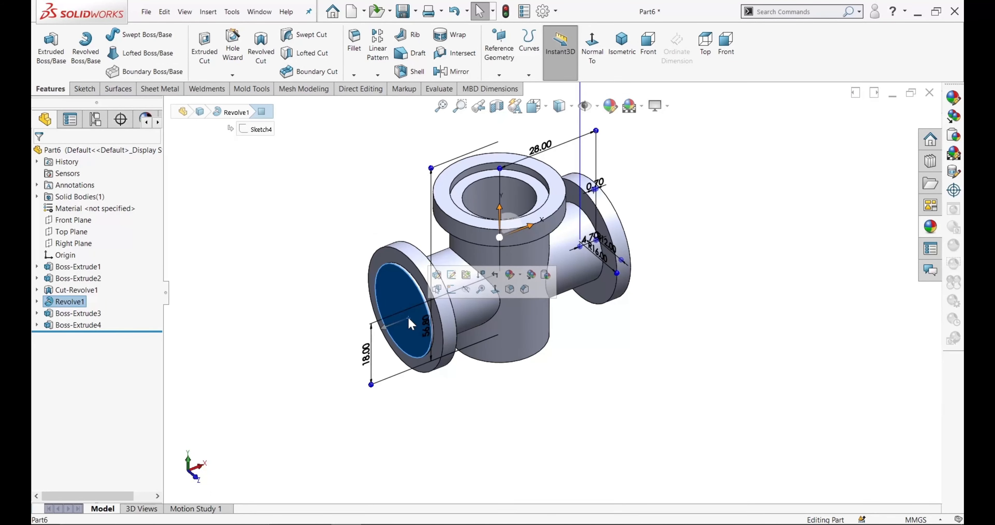
left_click(451, 294)
left_click(601, 35)
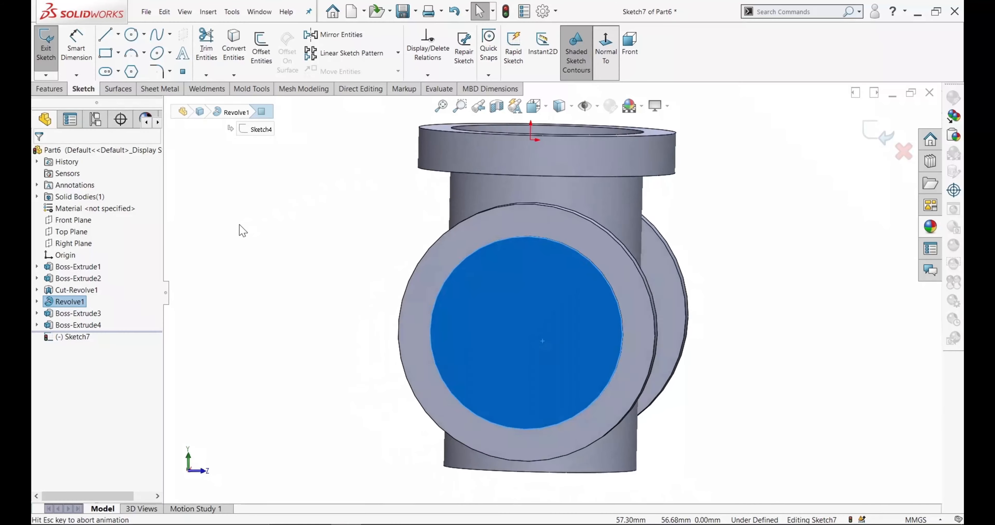
left_click(130, 38)
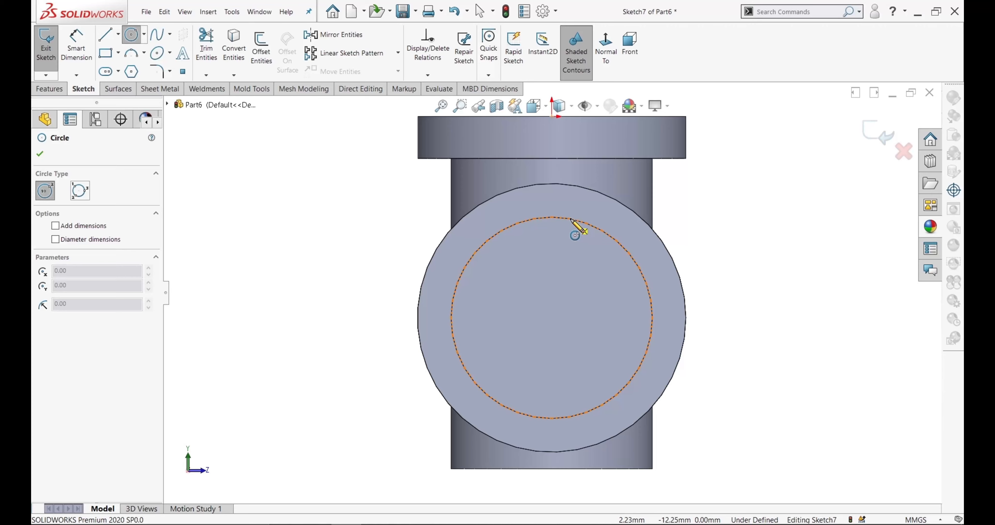
left_click(551, 317)
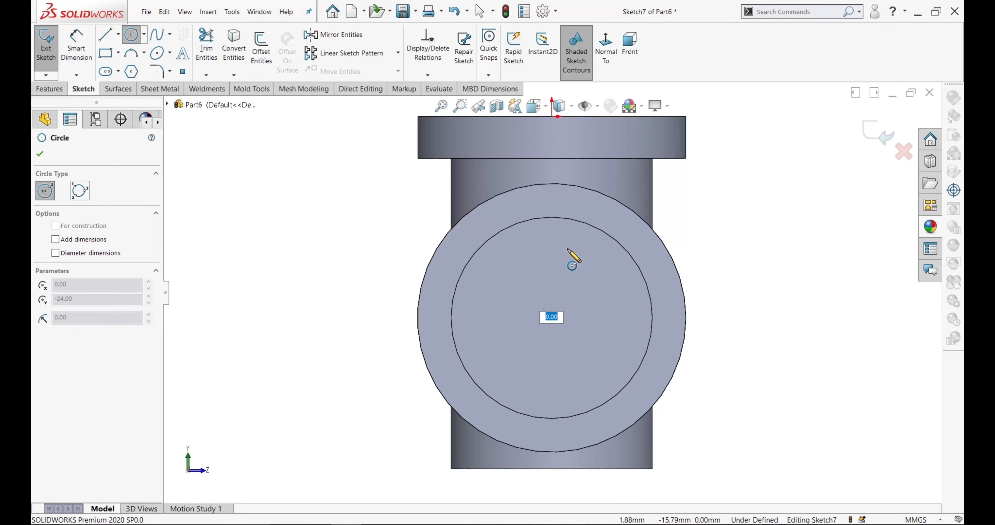
type("9")
key("Return")
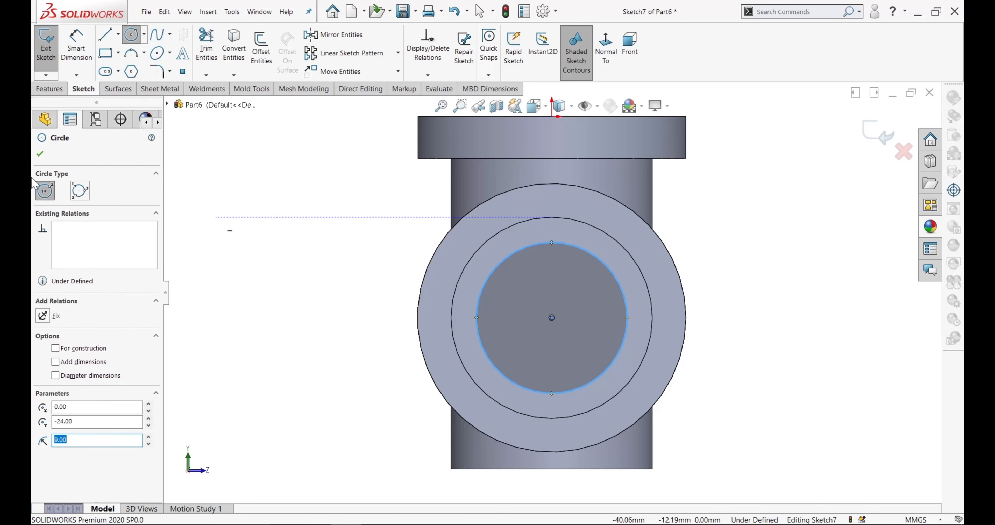
left_click(41, 153)
Step: Add an 18 mm diameter dimension to the circle on the negative X flange's outer face
left_click(77, 57)
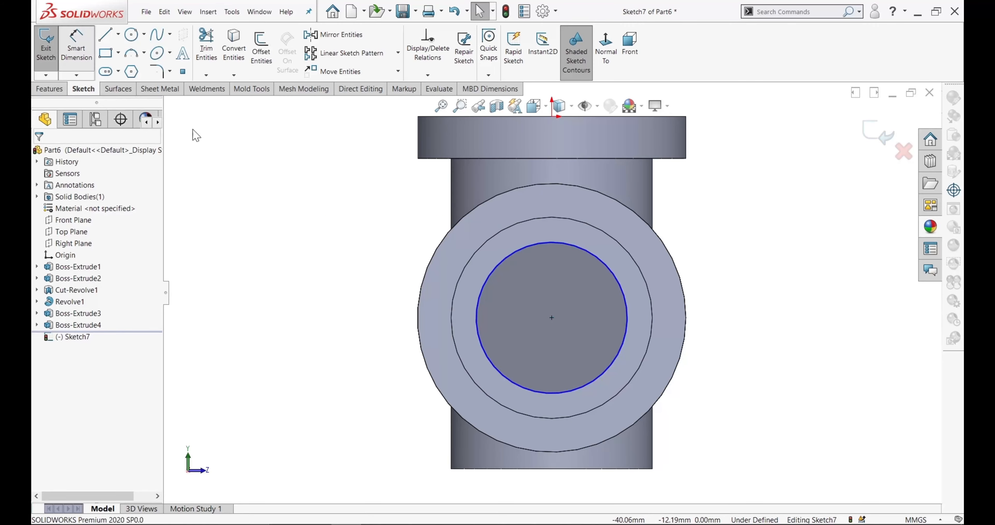
left_click(558, 243)
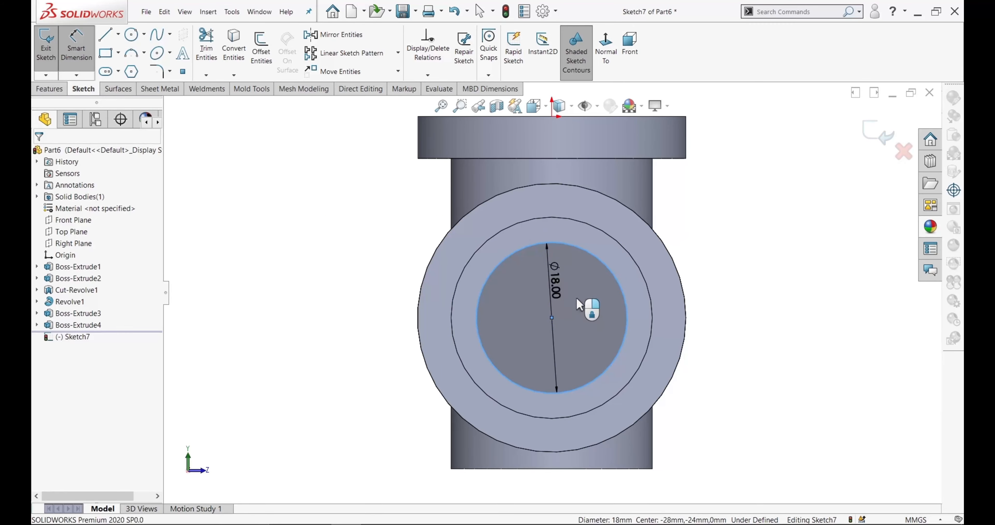
left_click(536, 263)
key("Return")
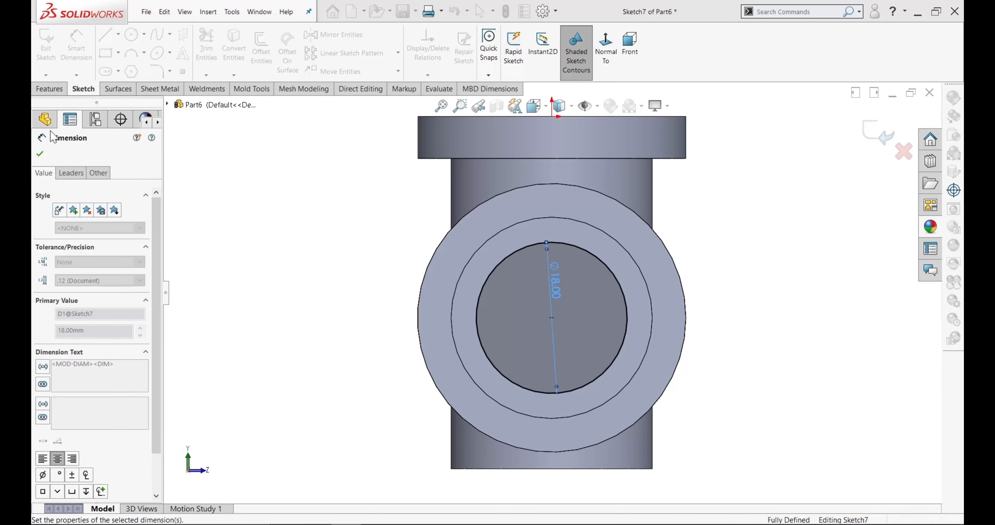
Step: Cut-extrude the 18 mm circle Up To Next to bore the negative X branch into the main body
left_click(58, 88)
left_click(205, 67)
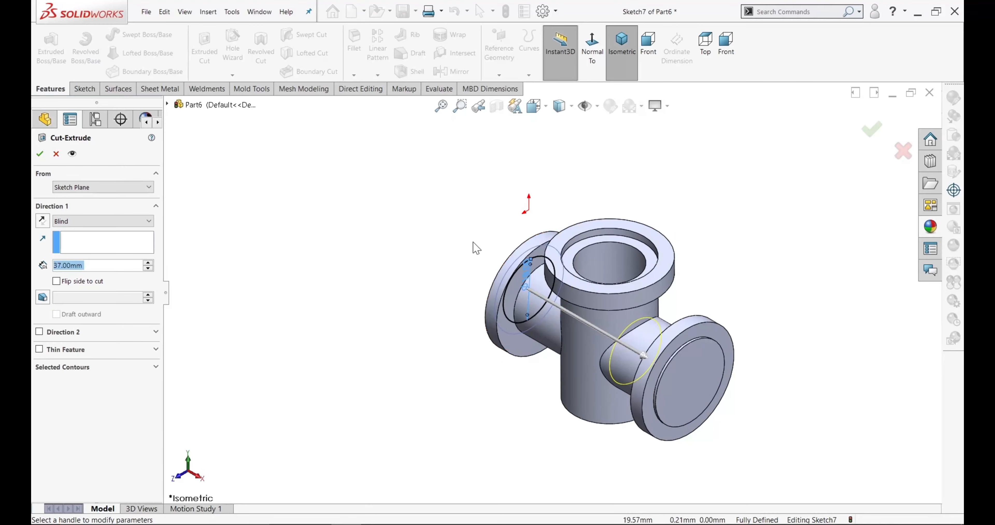
left_click(101, 220)
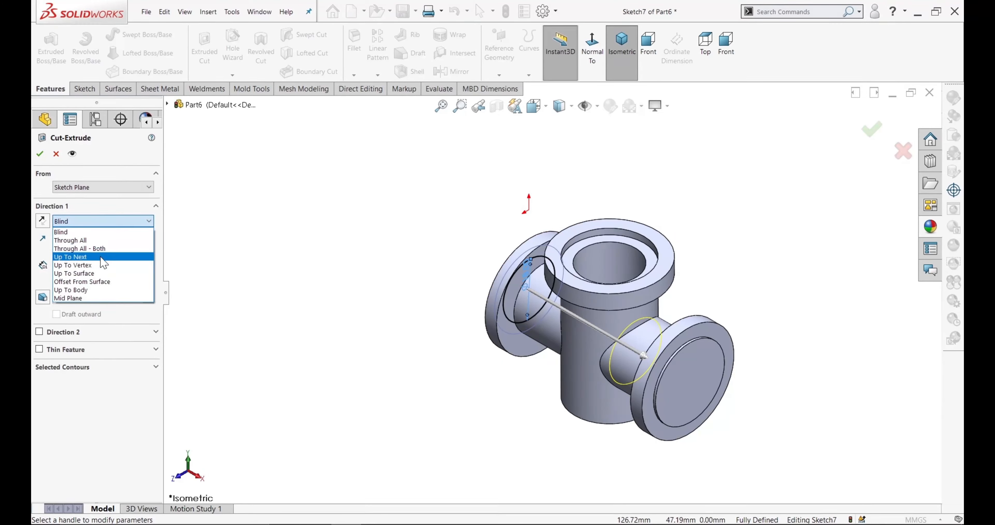
left_click(77, 257)
middle_click_drag(334, 266, 365, 308)
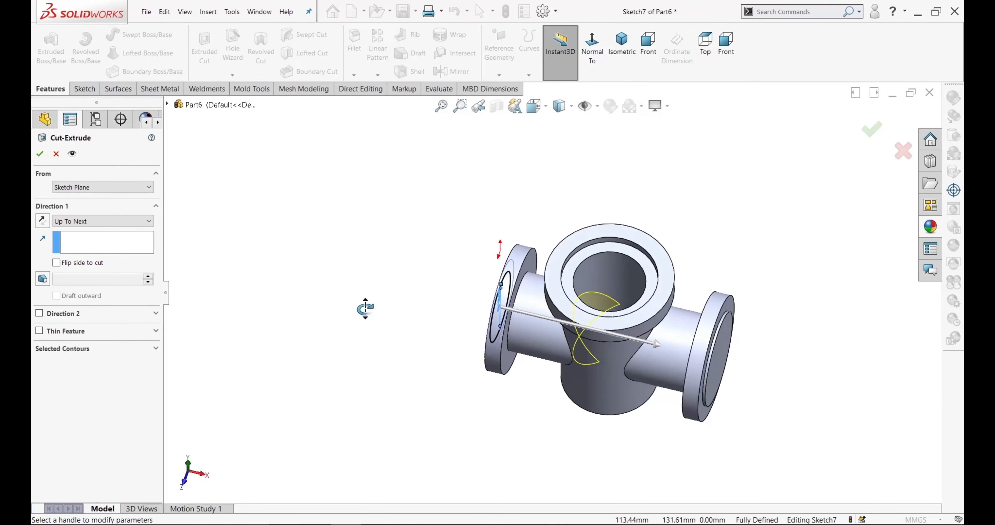
left_click(40, 152)
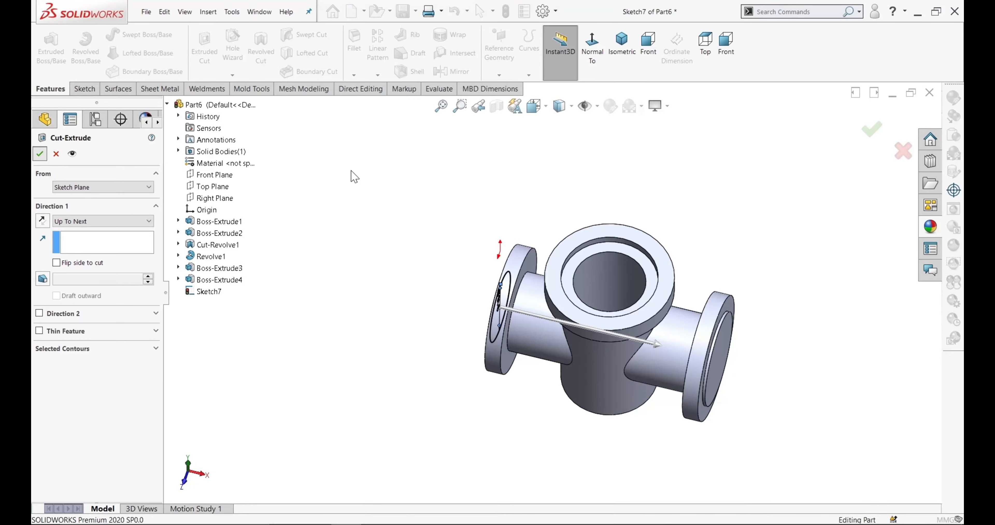
Step: Sketch a concentric circle with a 9 mm radius on the raised outer face of the positive X side flange
middle_click_drag(454, 228, 398, 143)
left_click(669, 391)
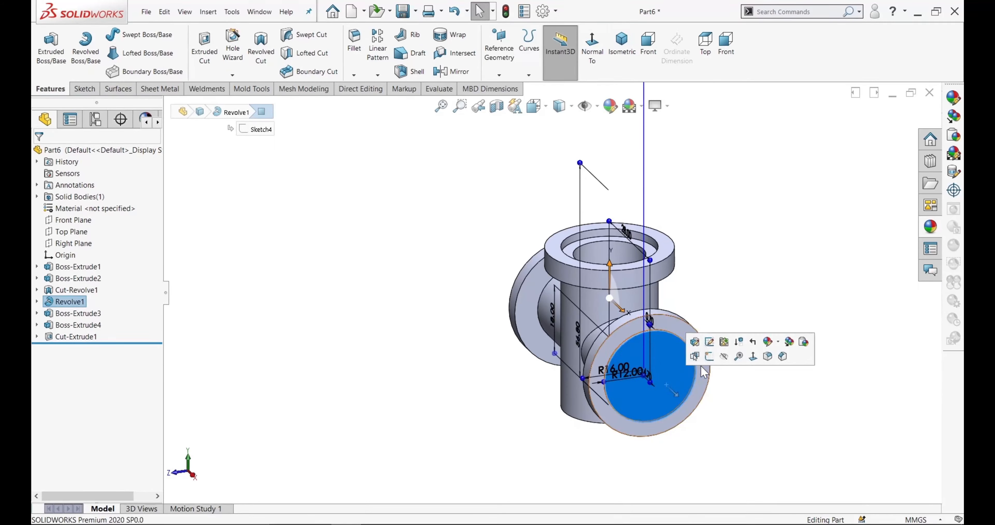
left_click(710, 357)
left_click(606, 67)
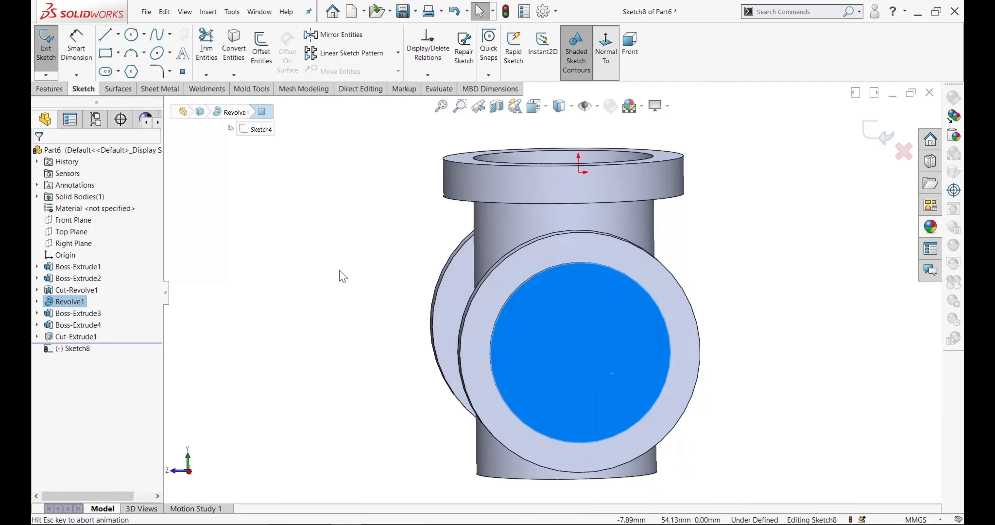
left_click(132, 36)
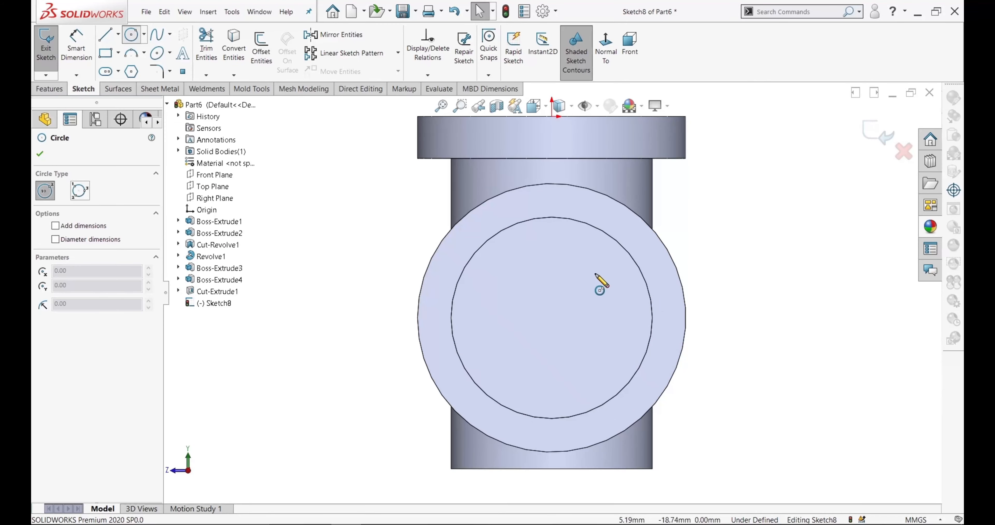
left_click(551, 318)
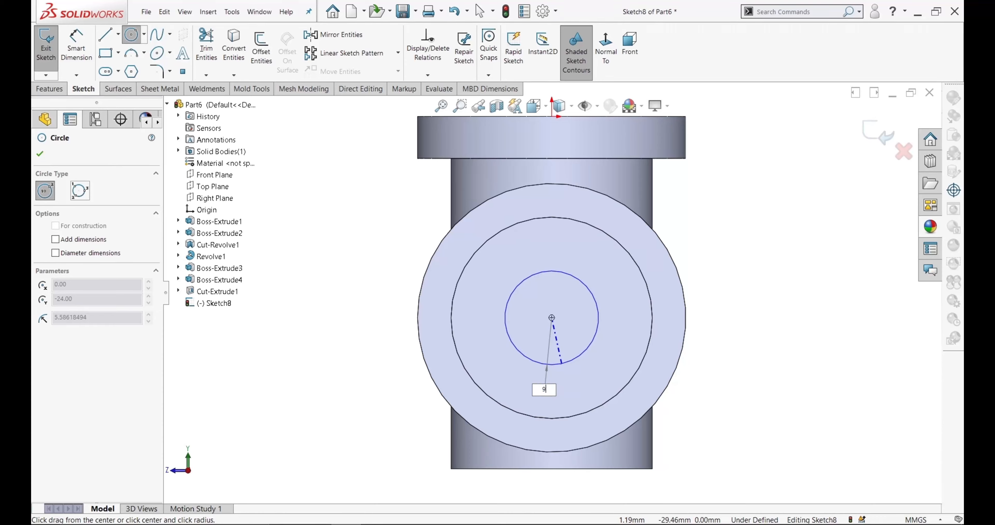
type("9")
key("Return")
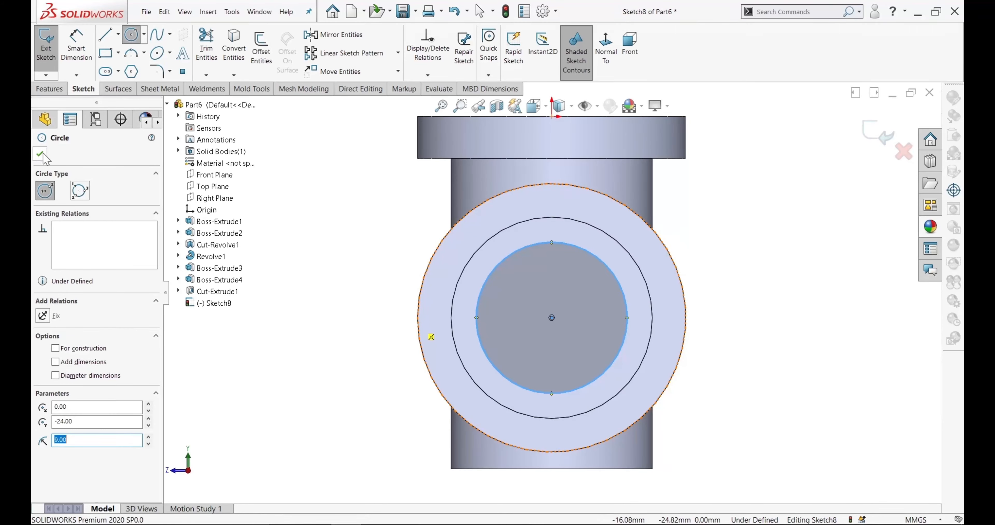
left_click(40, 154)
Step: Add an 18 mm diameter dimension to the circle on the positive X flange's outer face
left_click(76, 48)
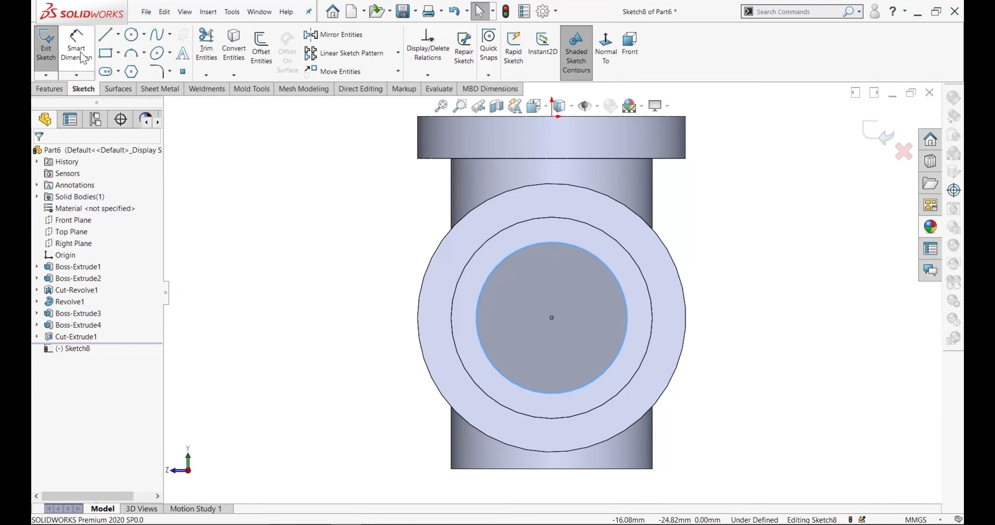
left_click(600, 267)
left_click(585, 278)
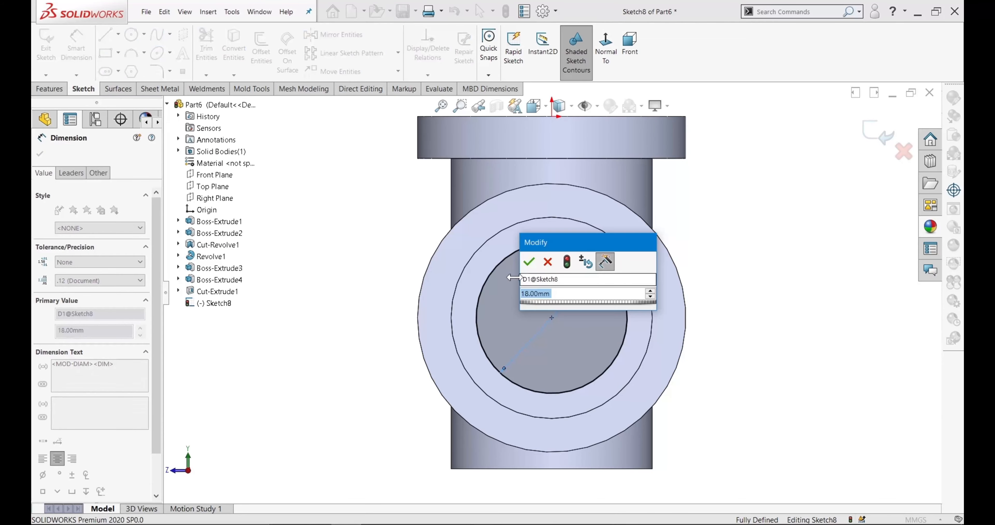
left_click(529, 262)
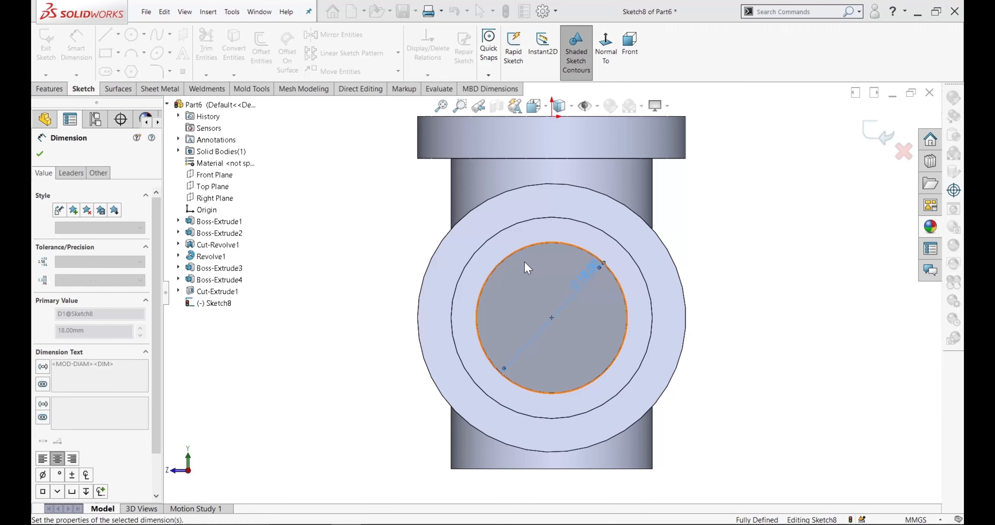
left_click(40, 153)
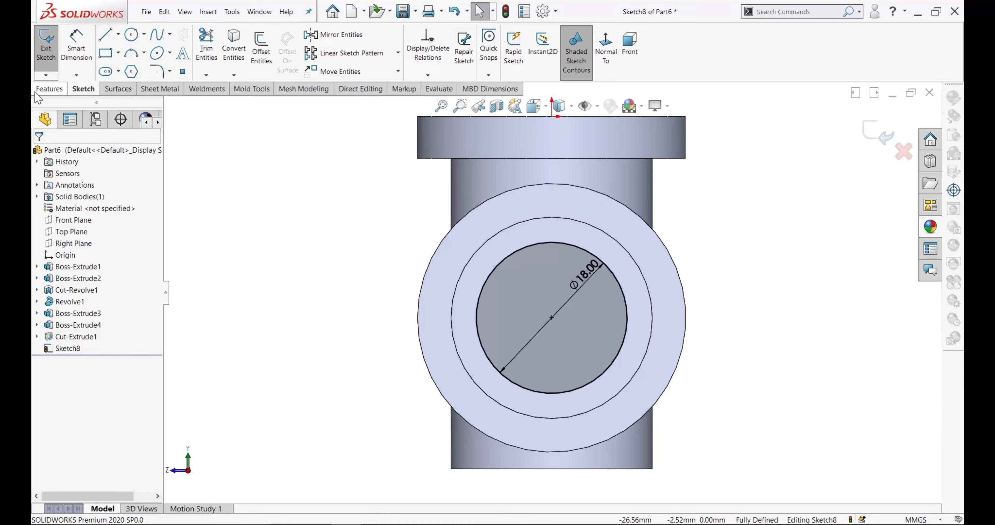
Step: Cut-extrude the positive X flange's circle Up To Next to bore that branch into the main body
left_click(46, 57)
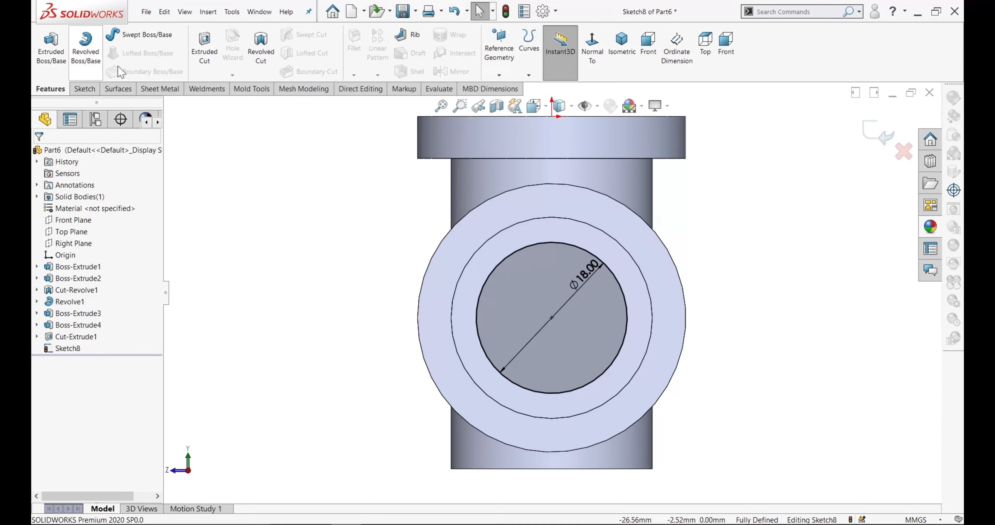
left_click(621, 42)
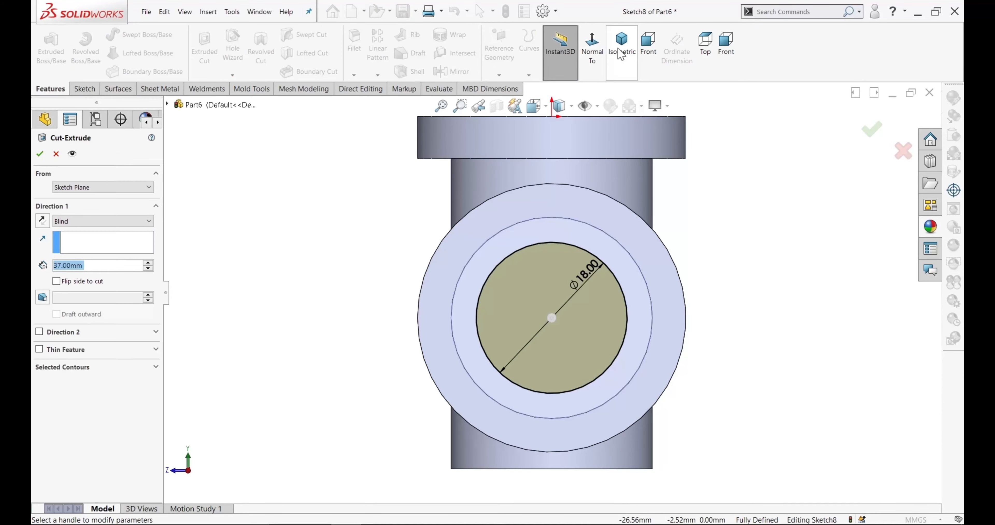
left_click(121, 220)
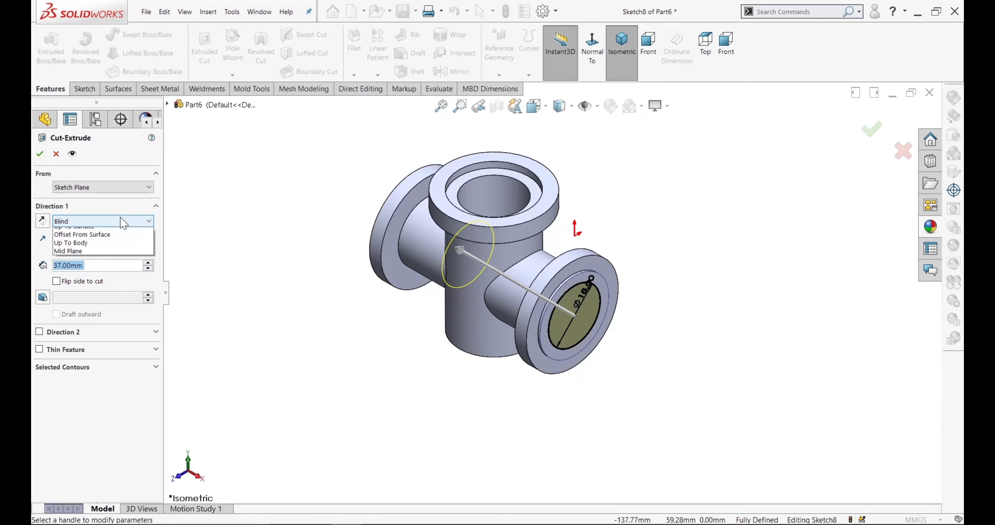
left_click(81, 257)
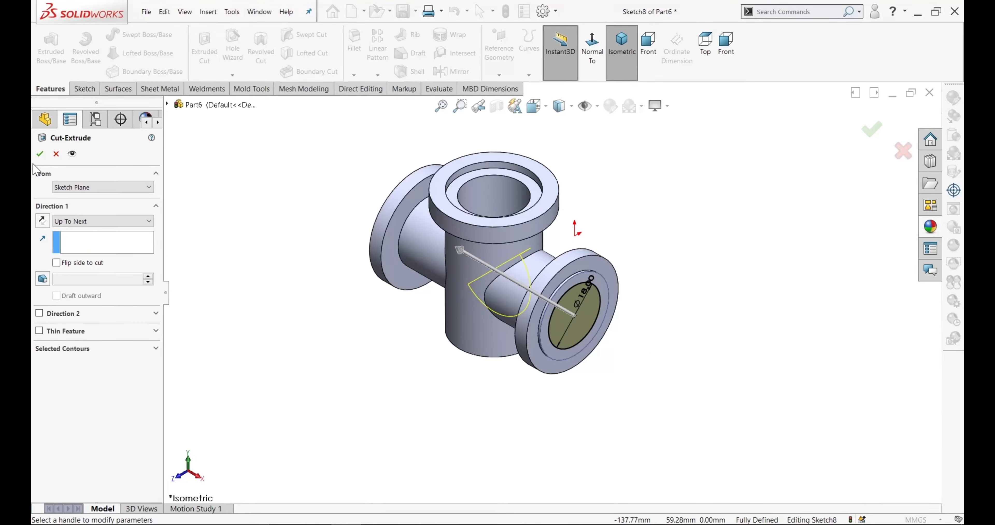
left_click(39, 155)
Step: Start a sketch on the main body's top flange face and draw an origin-centred circle about 28 mm in diameter
mouse_move(275, 212)
middle_mouse_down()
mouse_move(322, 191)
mouse_move(343, 166)
mouse_move(344, 186)
middle_mouse_up()
mouse_move(497, 151)
middle_mouse_down()
mouse_move(502, 166)
mouse_move(509, 156)
middle_mouse_up()
left_click(511, 154)
left_click(511, 140)
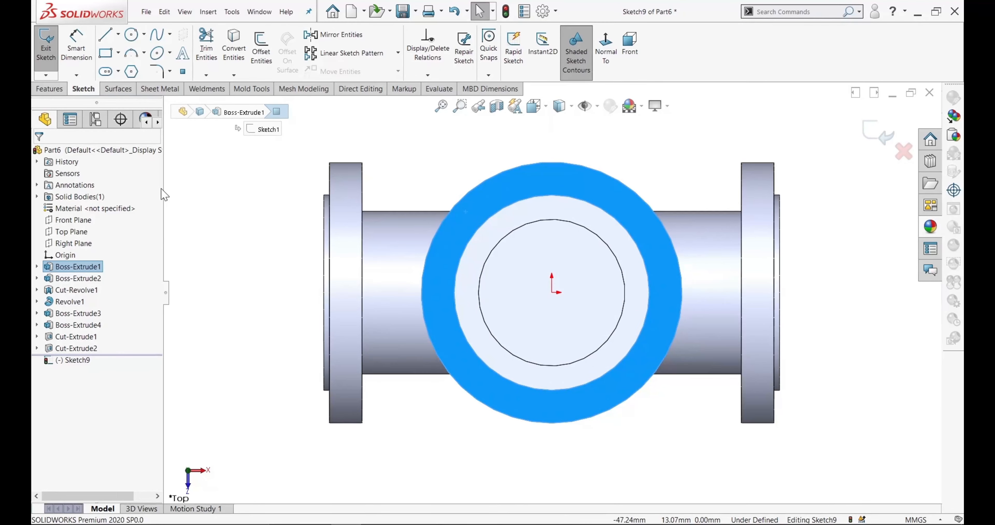
left_click(199, 187)
left_click(131, 35)
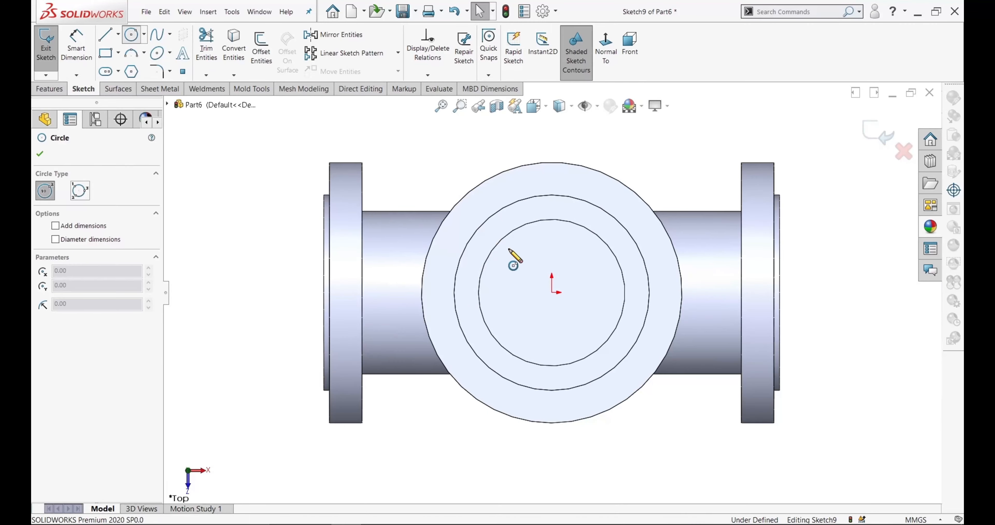
left_click(552, 292)
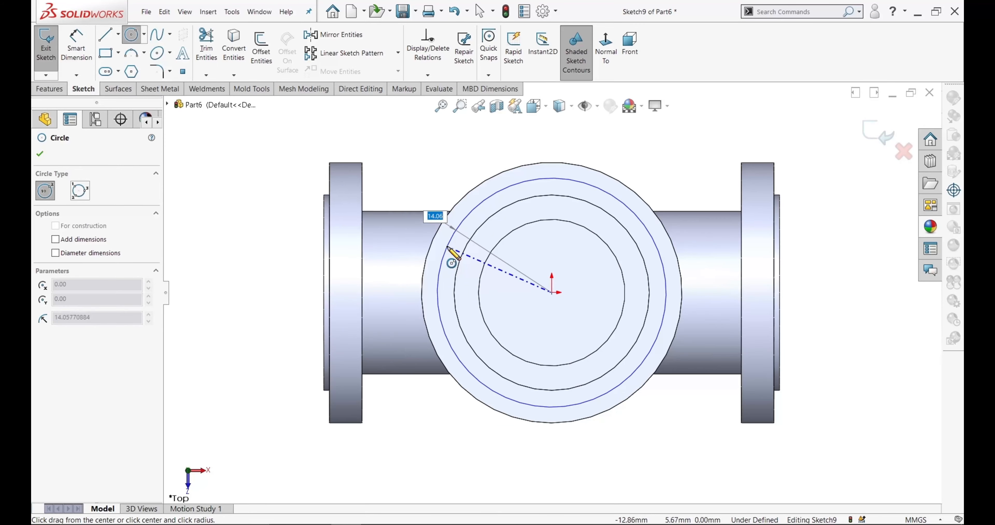
left_click(453, 254)
right_click(453, 251)
left_click(469, 256)
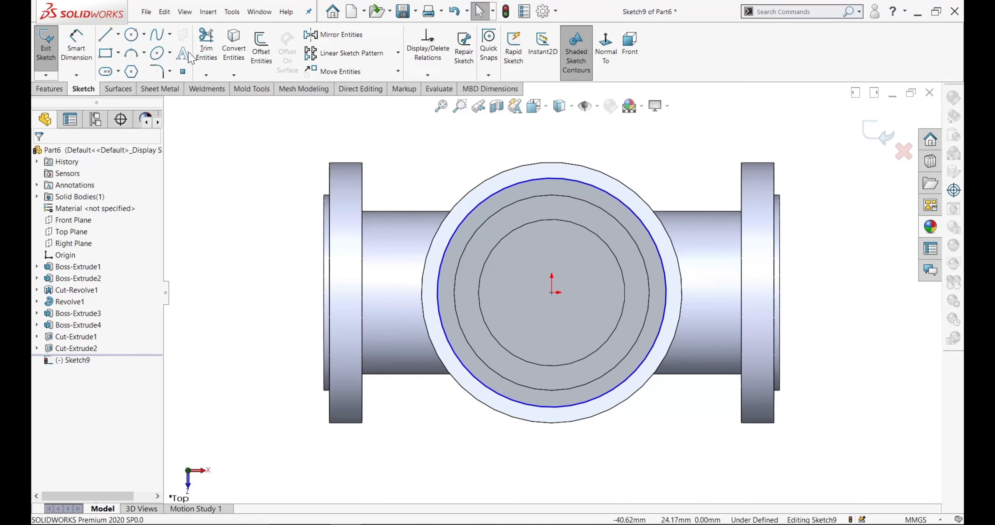
Step: Draw two construction lines between the origin and the large circle, one vertical and one at 45°
key("l")
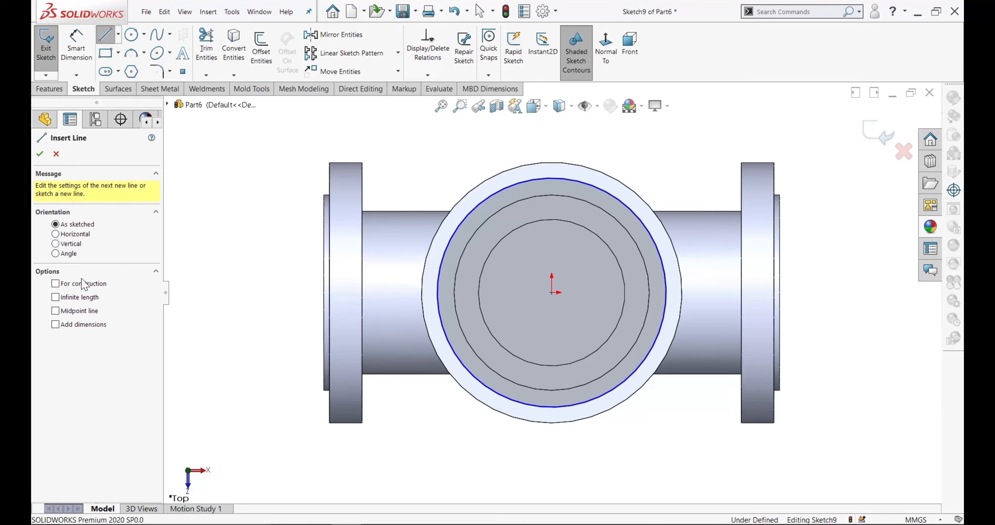
left_click(85, 287)
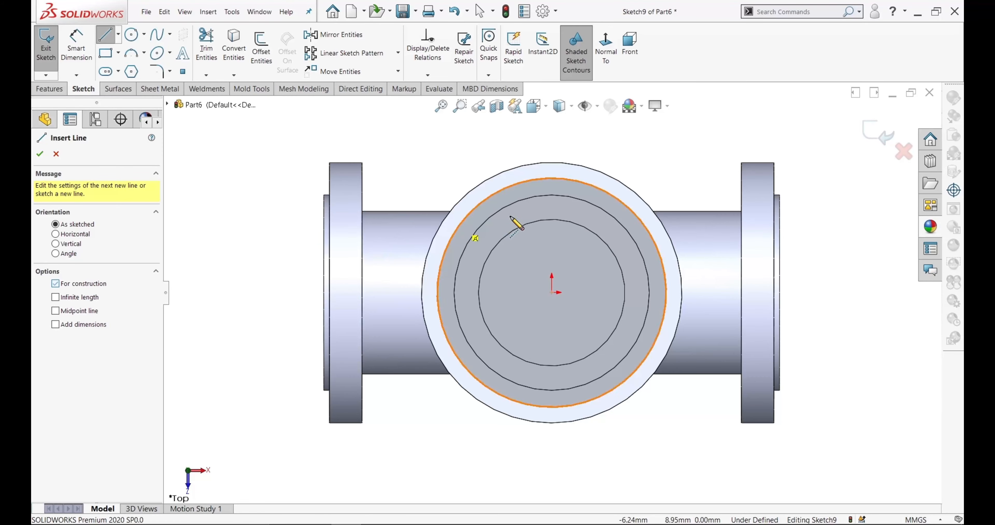
left_click(551, 178)
left_click(551, 293)
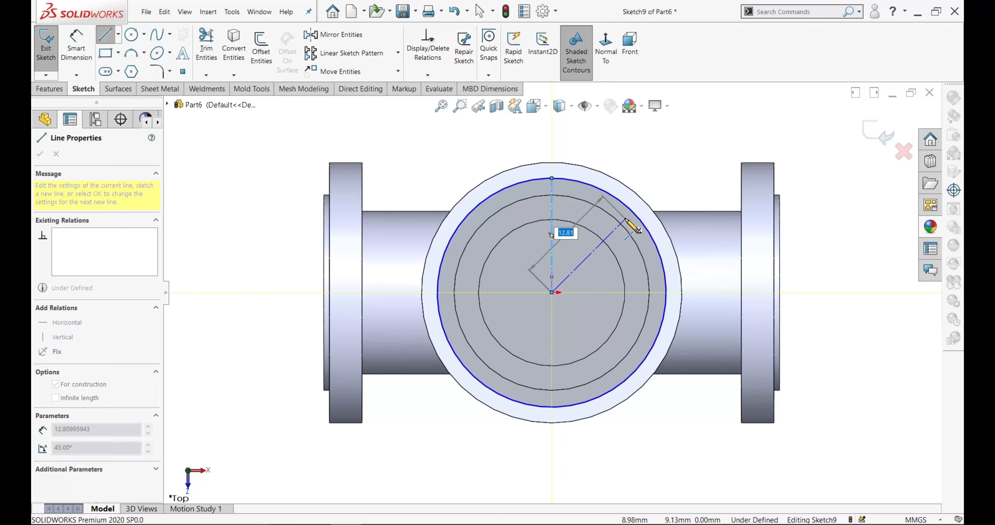
left_click(632, 212)
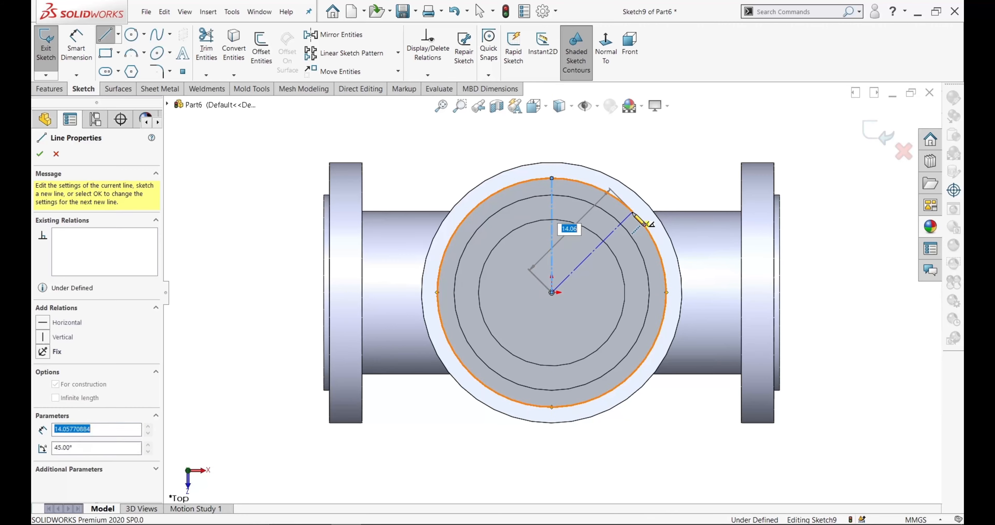
right_click(638, 218)
left_click(647, 220)
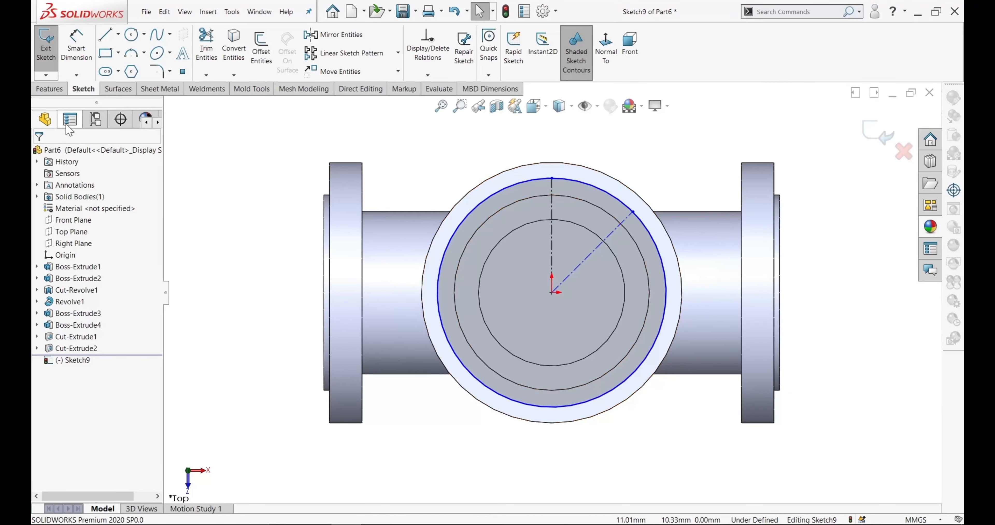
Step: Sketch a circle with a 0.5 mm radius centred where the 45° construction line meets the large circle
left_click(131, 35)
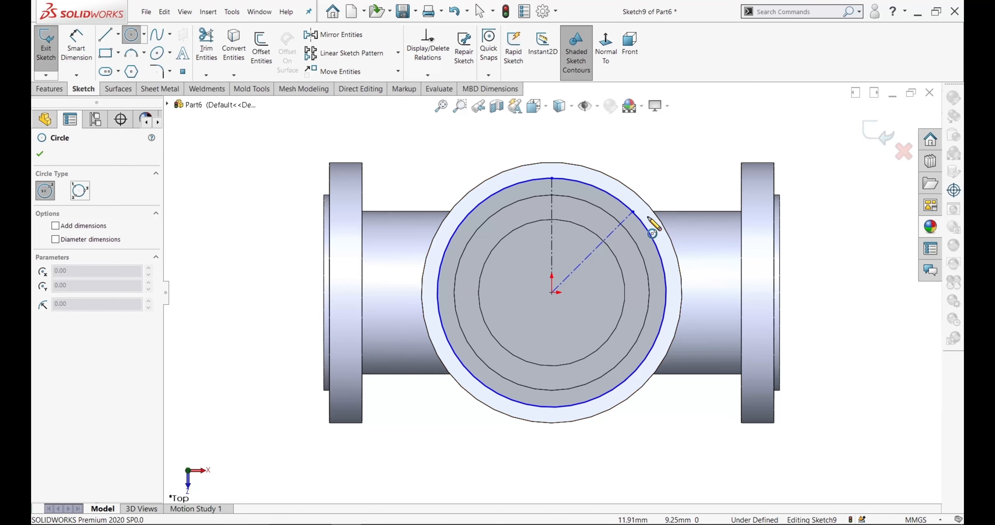
left_click(634, 212)
type("0.5")
key("Return")
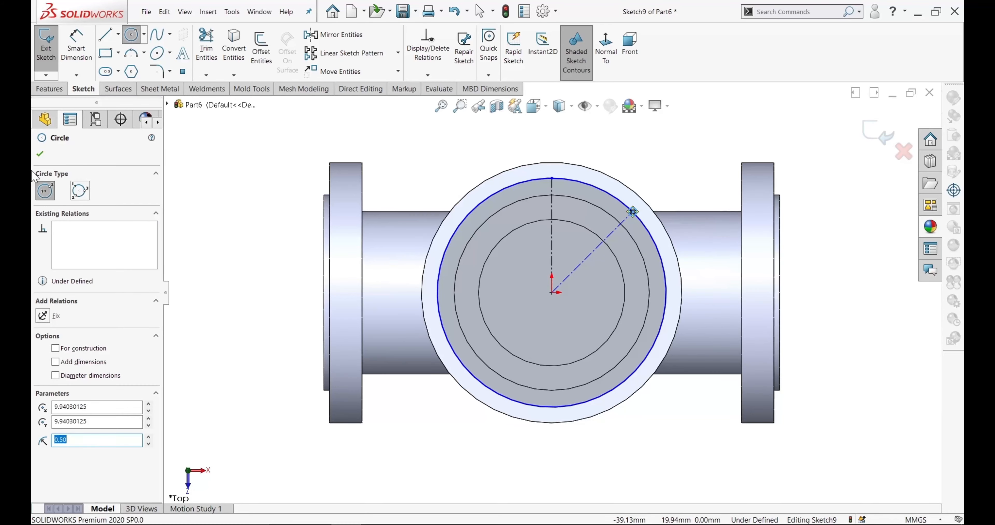
left_click(40, 154)
Step: Dimension the large circle on the top flange face with a diameter of 28 mm
left_click(76, 44)
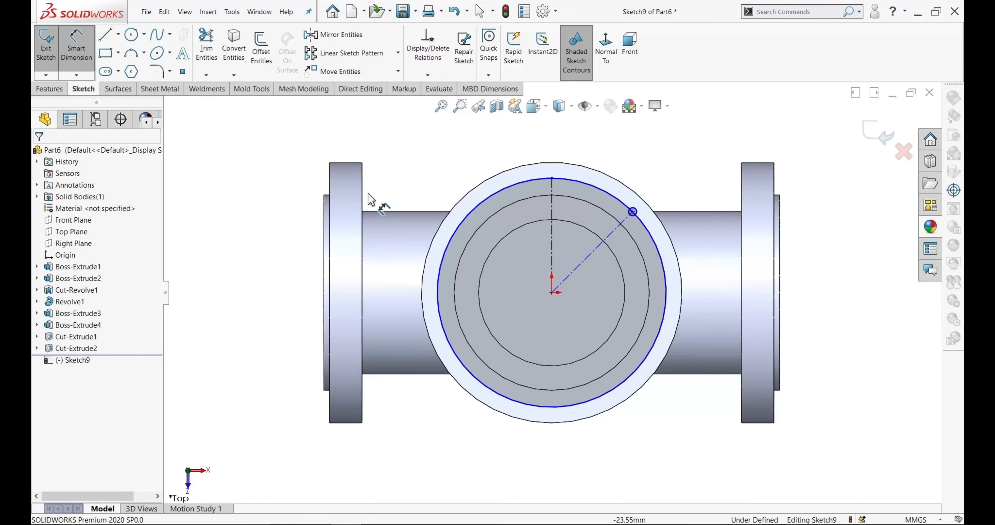
left_click(444, 234)
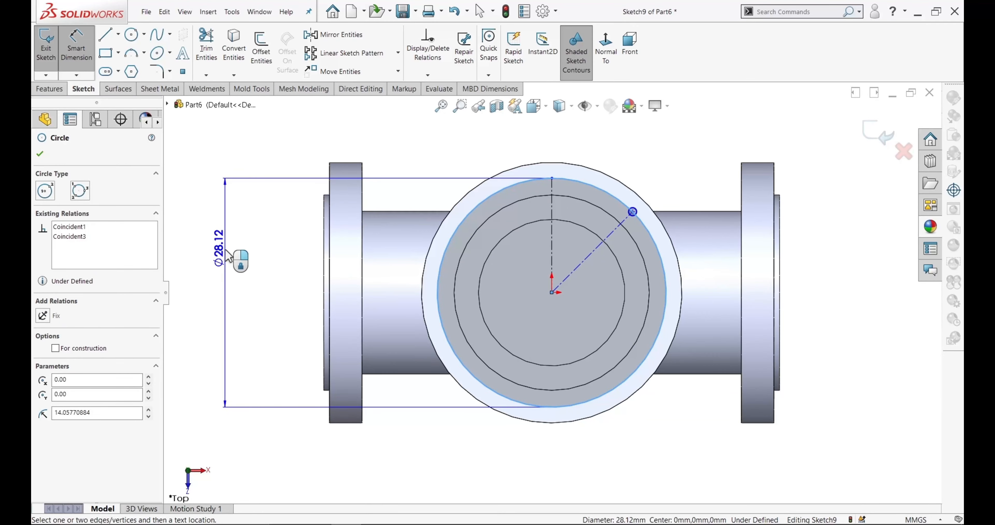
left_click(222, 251)
type("28")
key("Return")
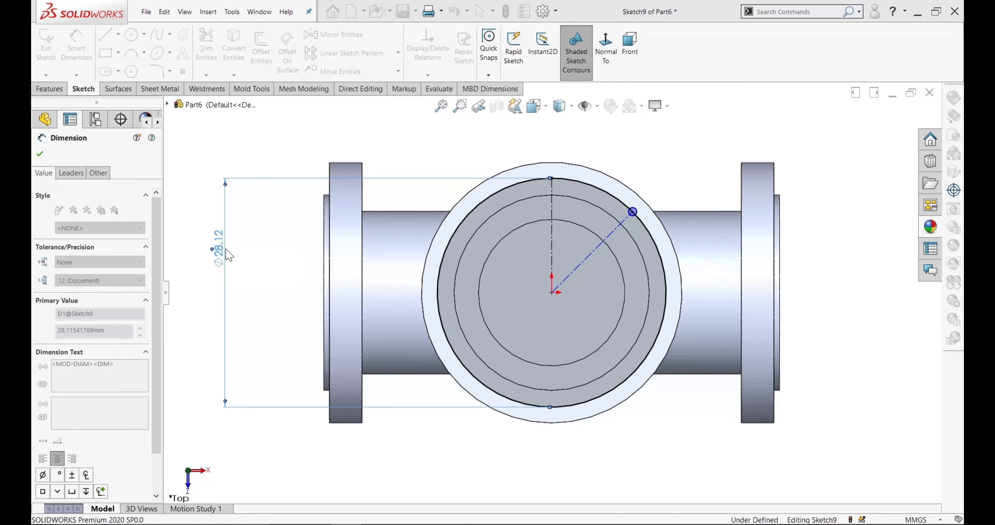
left_click(41, 154)
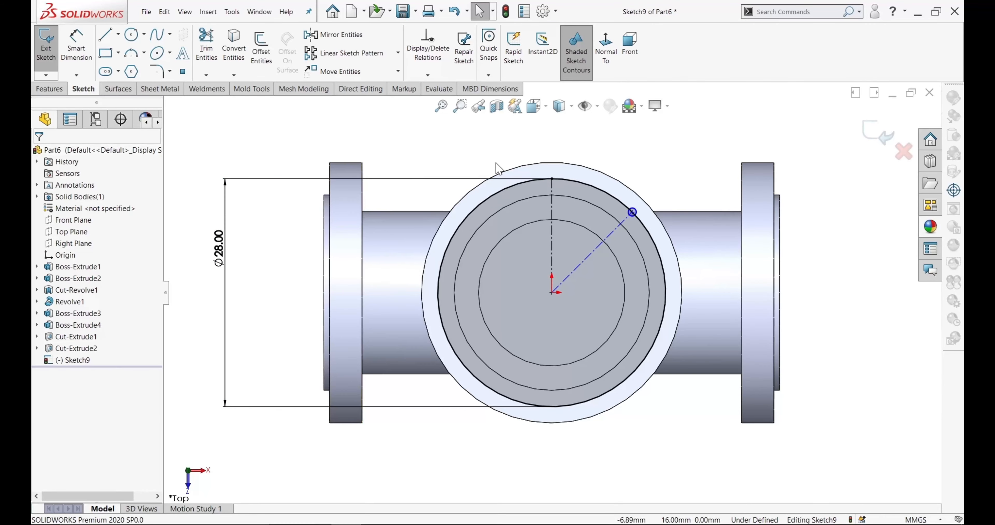
Step: Convert the 28 mm circle to construction geometry and dimension the small circle on it with a diameter of 1 mm
left_click(554, 179)
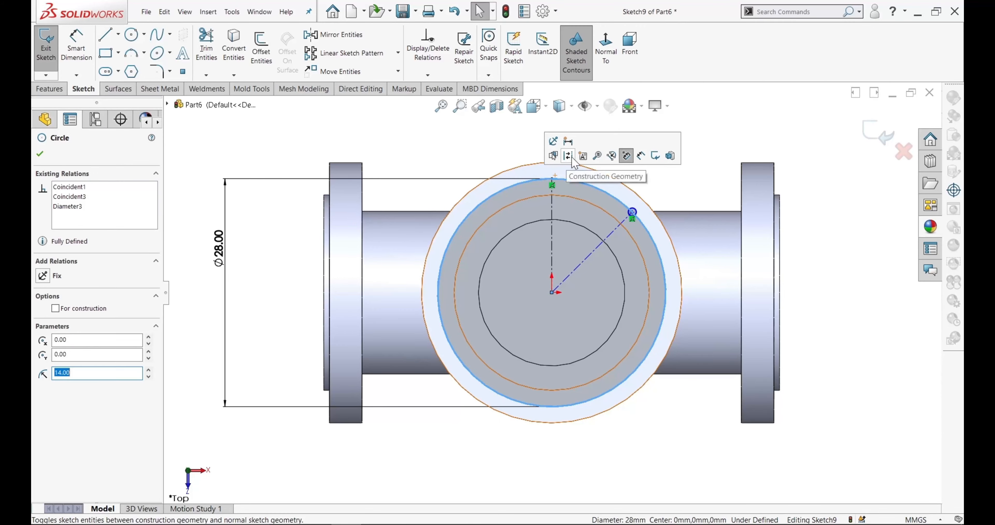
left_click(626, 155)
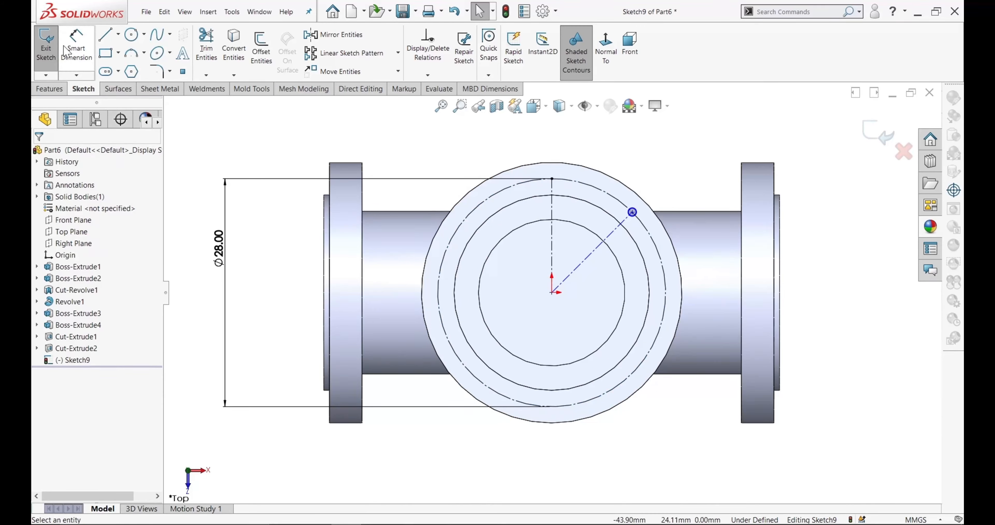
left_click(76, 46)
left_click(638, 203)
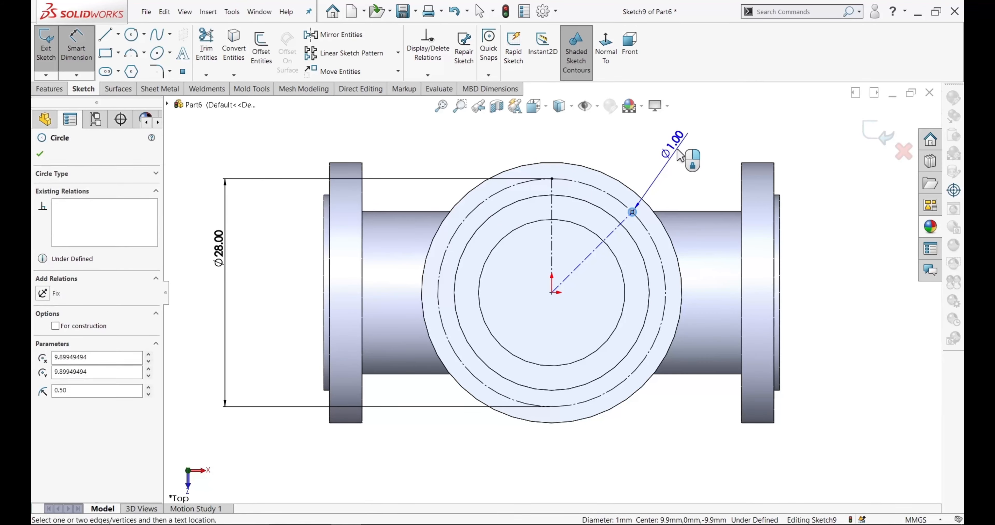
left_click(671, 150)
left_click(620, 132)
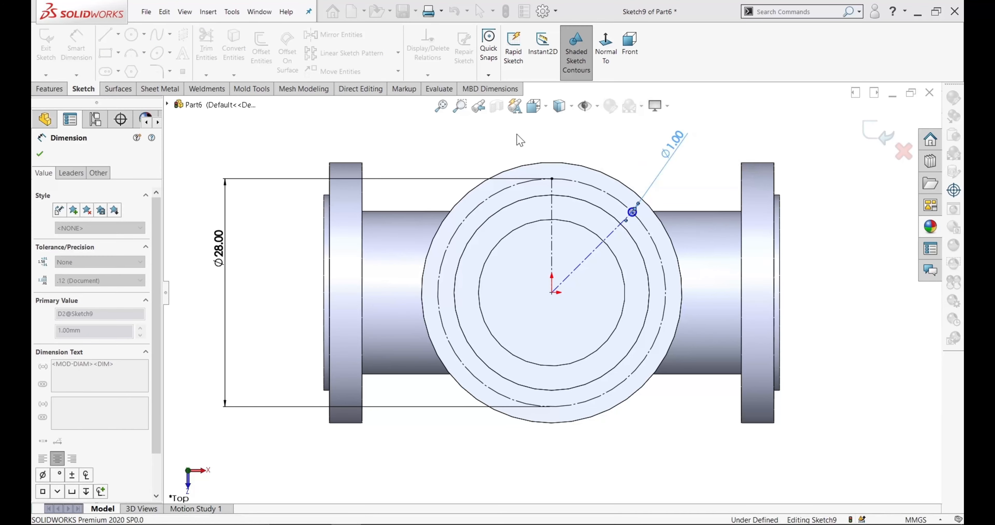
left_click(40, 153)
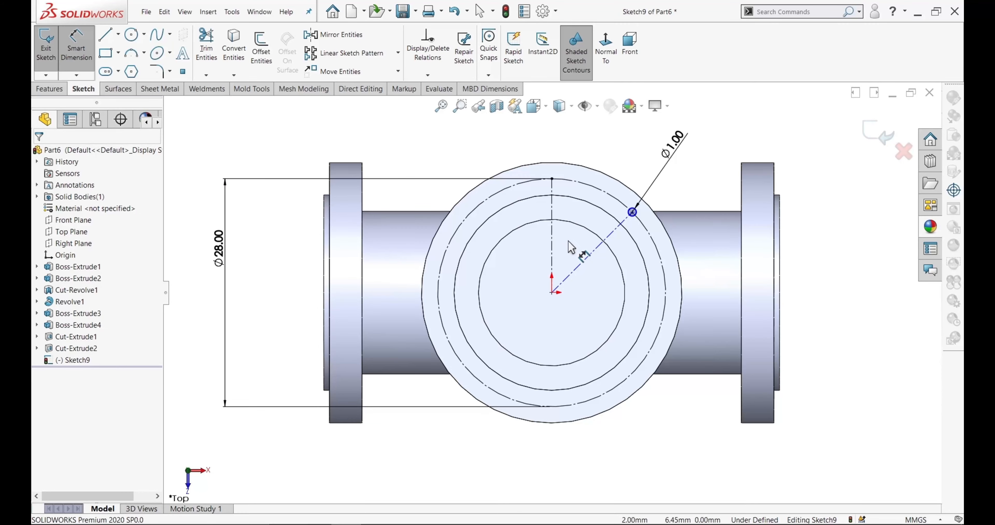
Step: Dimension the angle between the vertical and the slanted construction lines as 45°
left_click(553, 250)
left_click(609, 234)
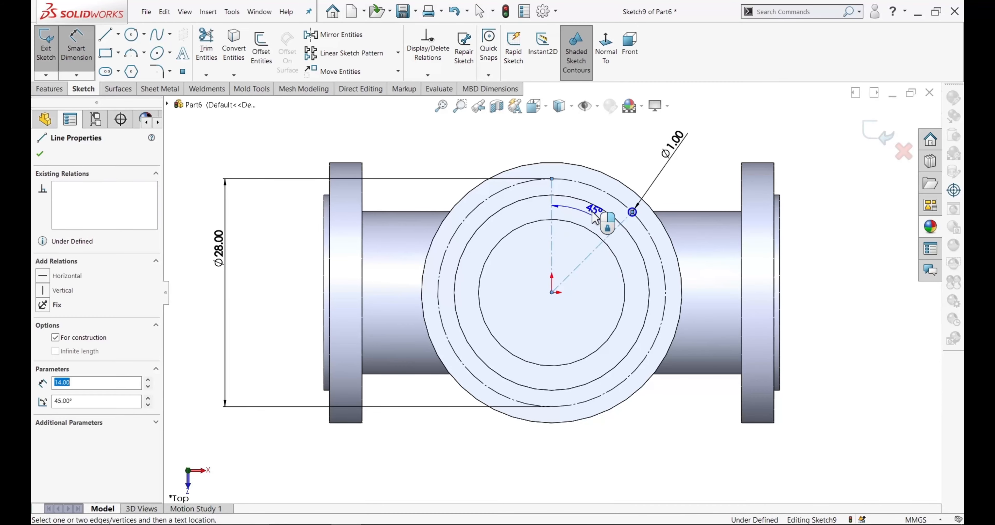
left_click(594, 231)
left_click(533, 193)
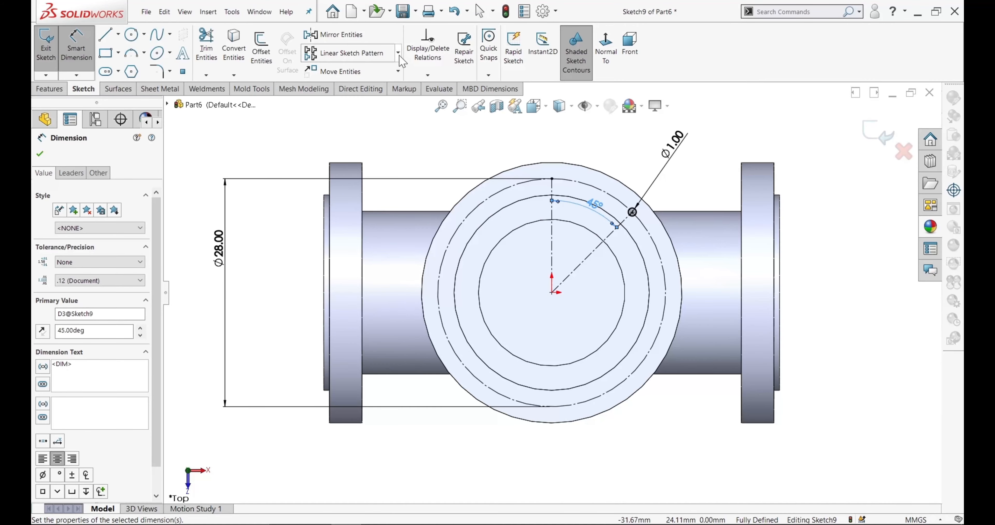
Step: Pattern the 1 mm circle circularly around the origin with 6 equally spaced instances over 360°
left_click(398, 72)
left_click(397, 53)
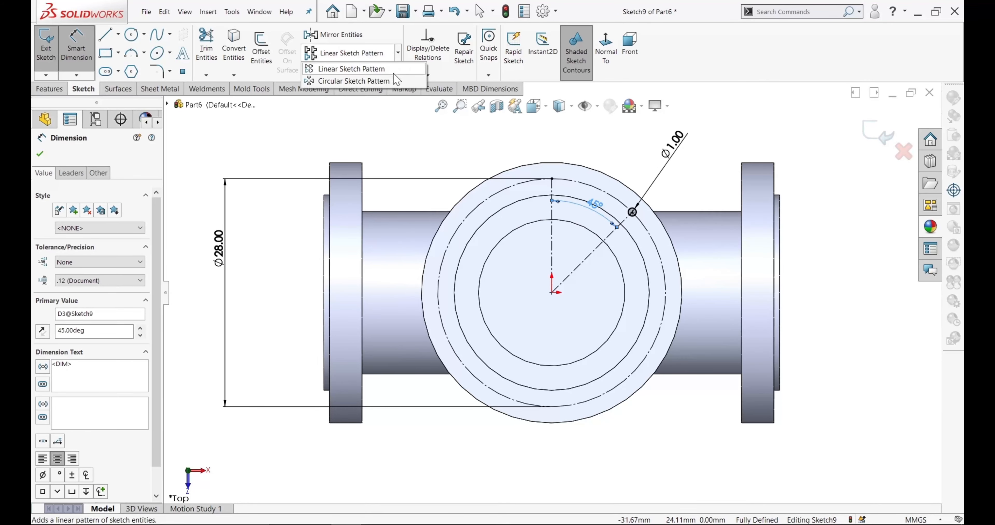
left_click(354, 81)
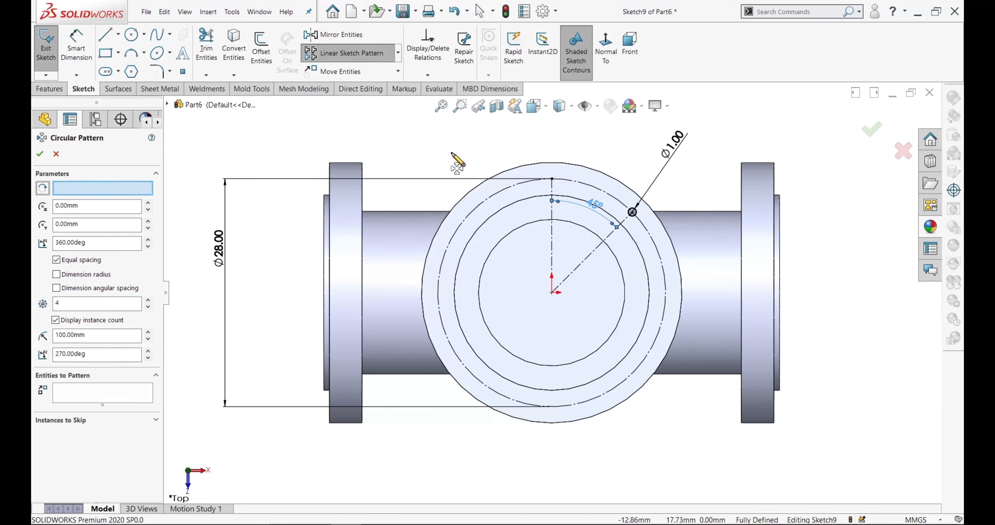
left_click(637, 217)
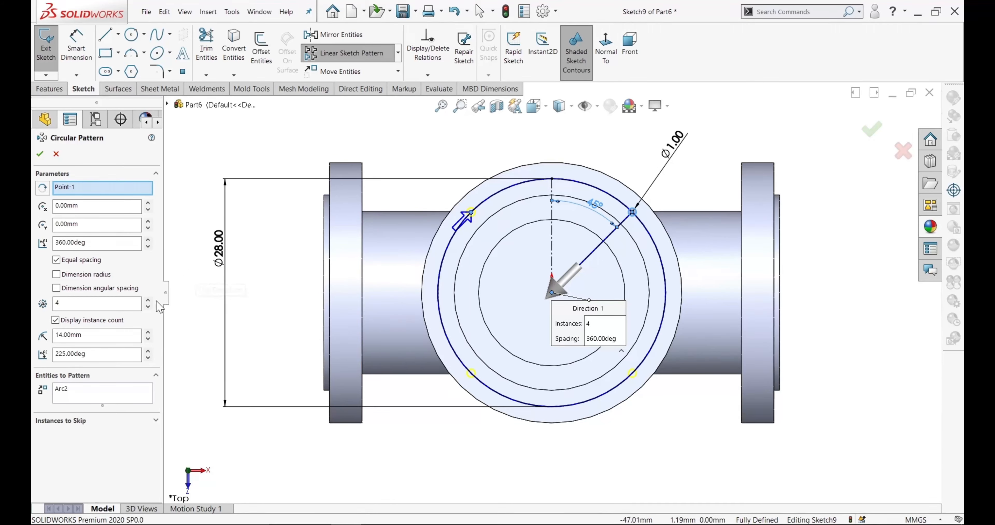
left_click(148, 301)
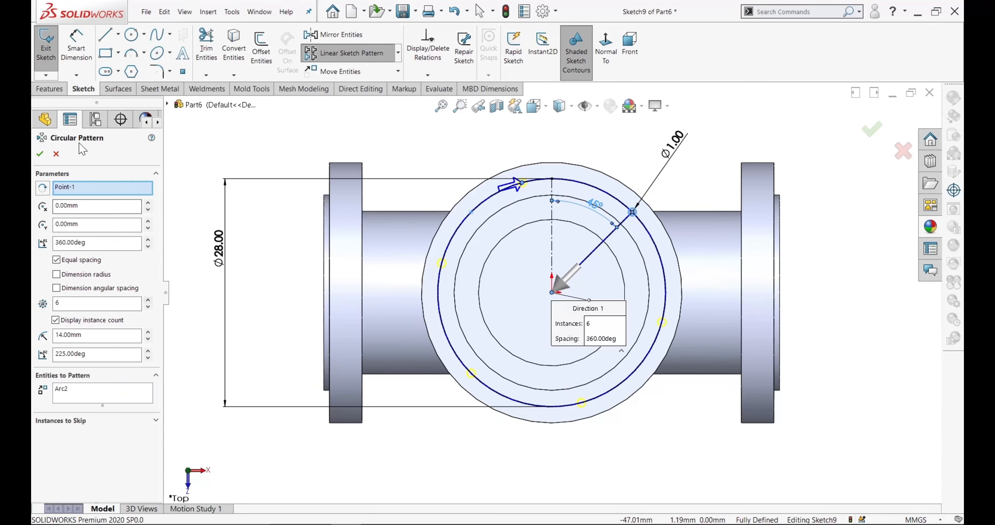
left_click(39, 154)
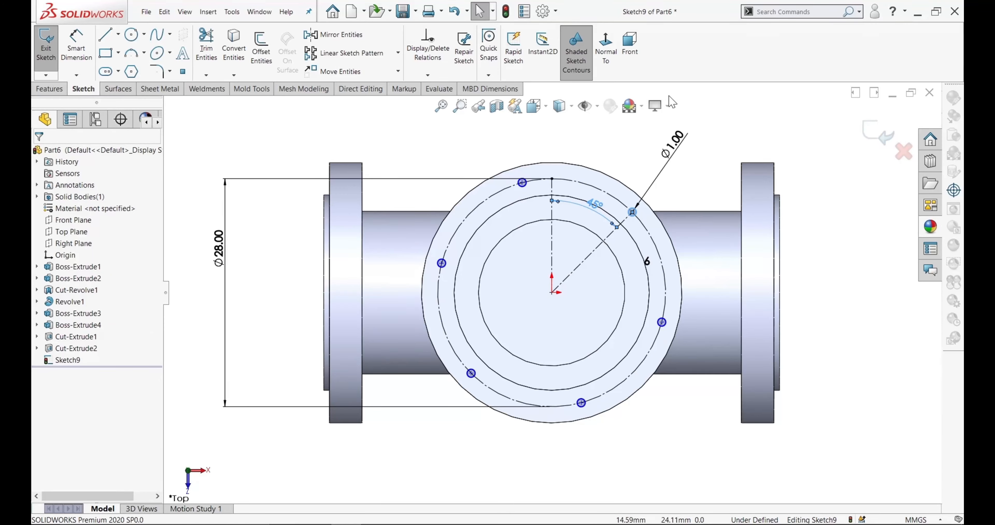
Step: Cut-extrude the six small circles through the top flange with a blind depth of 5 mm
left_click(48, 89)
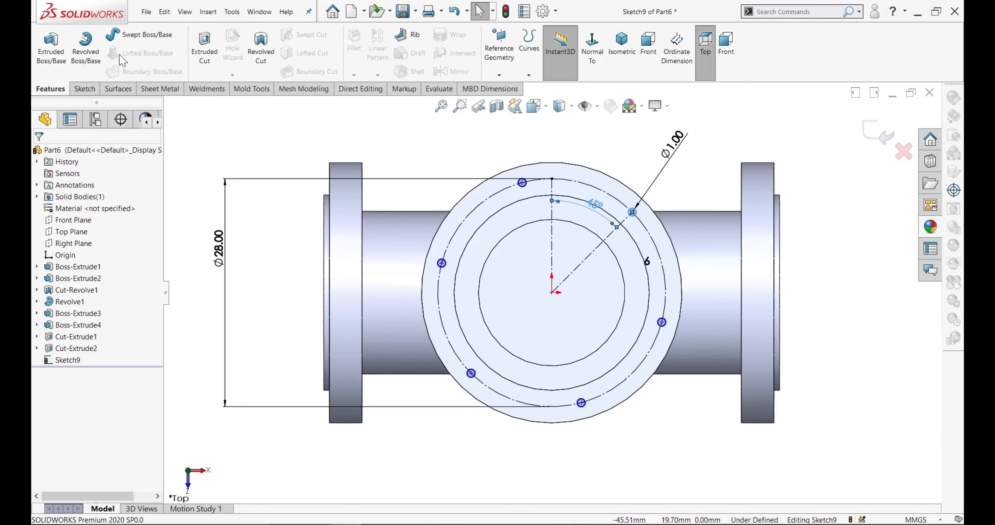
left_click(204, 49)
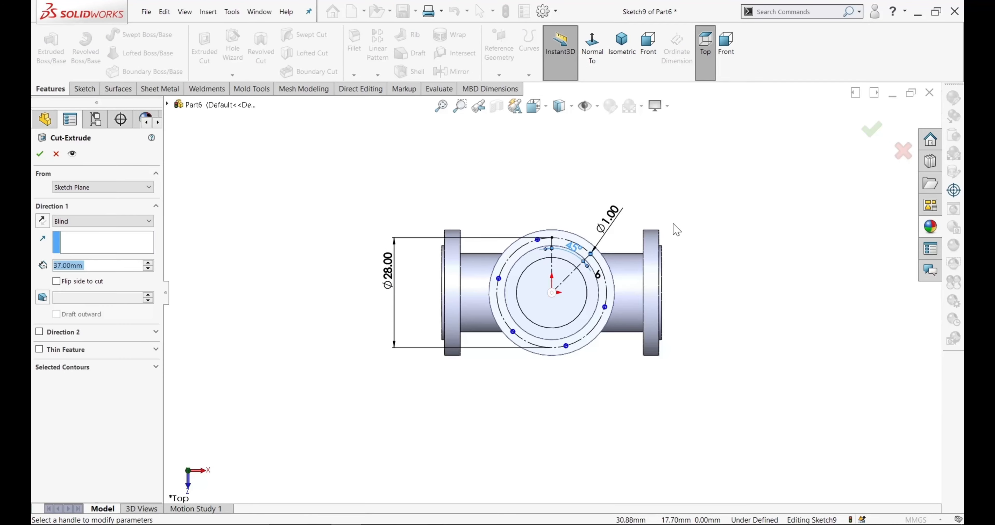
middle_click_drag(715, 278, 724, 231)
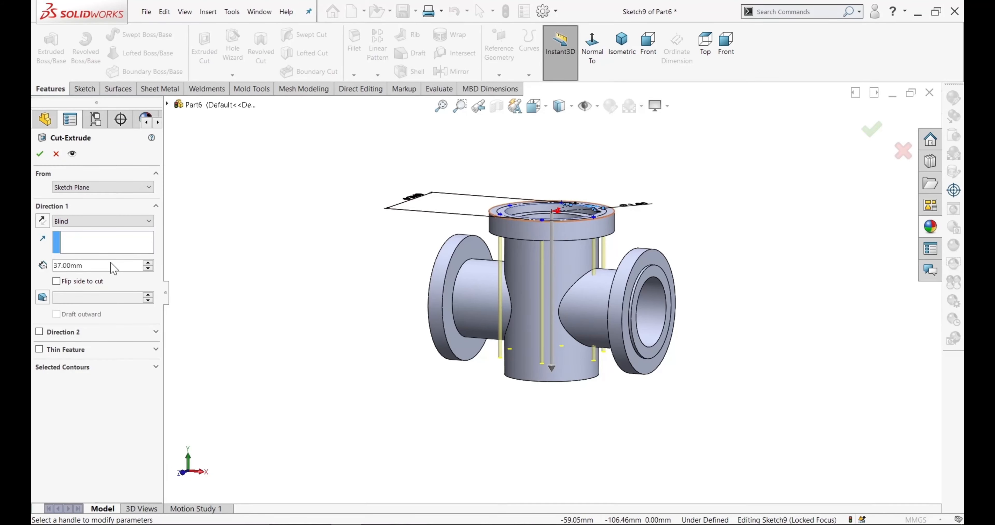
type("5")
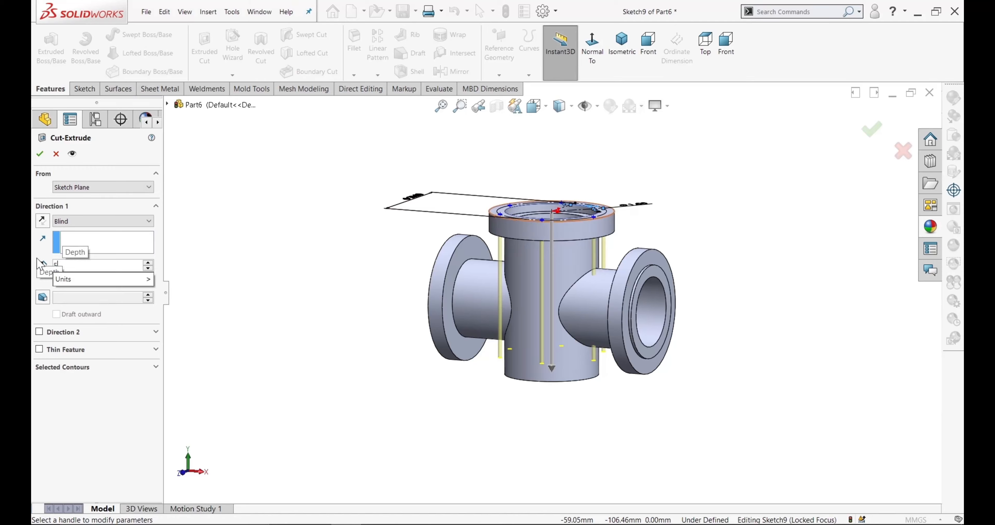
key("Return")
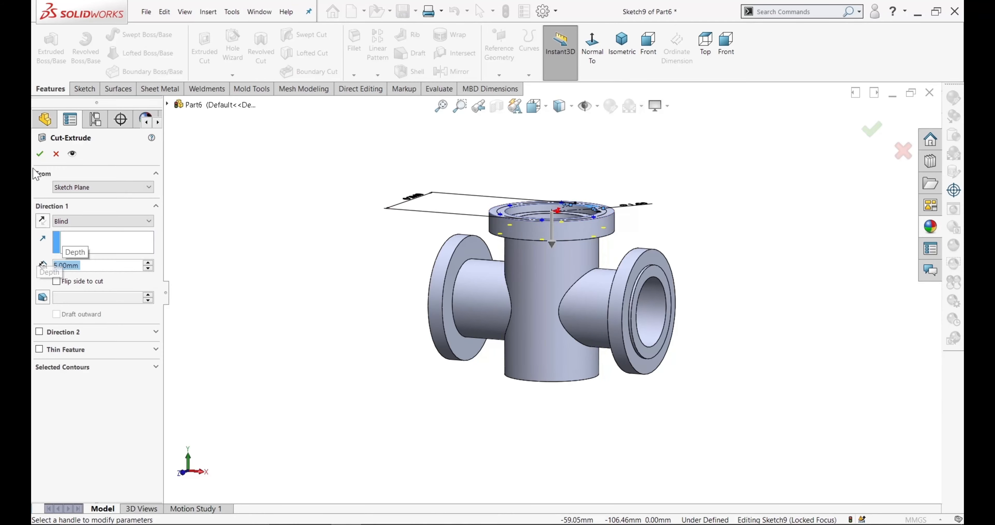
left_click(40, 154)
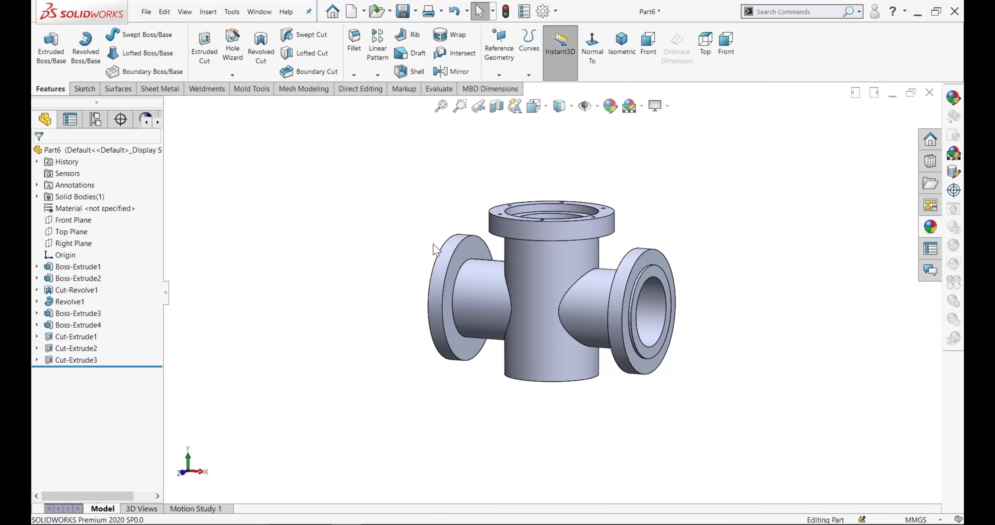
Step: Start a sketch on the left branch's outer flange face and draw a circle about 27.4 mm in diameter centred on the bore
middle_click_drag(436, 249, 454, 274)
left_click(446, 268)
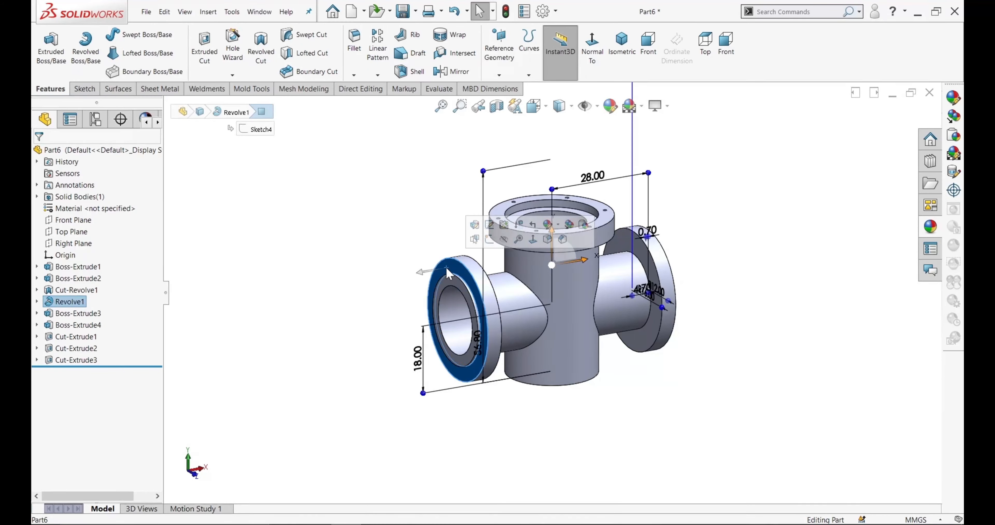
left_click(491, 241)
left_click(605, 49)
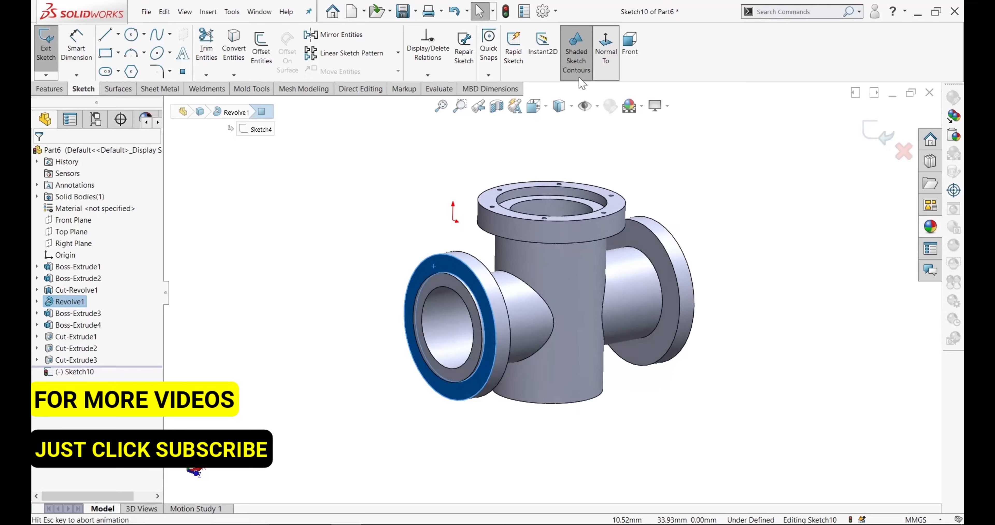
left_click(317, 225)
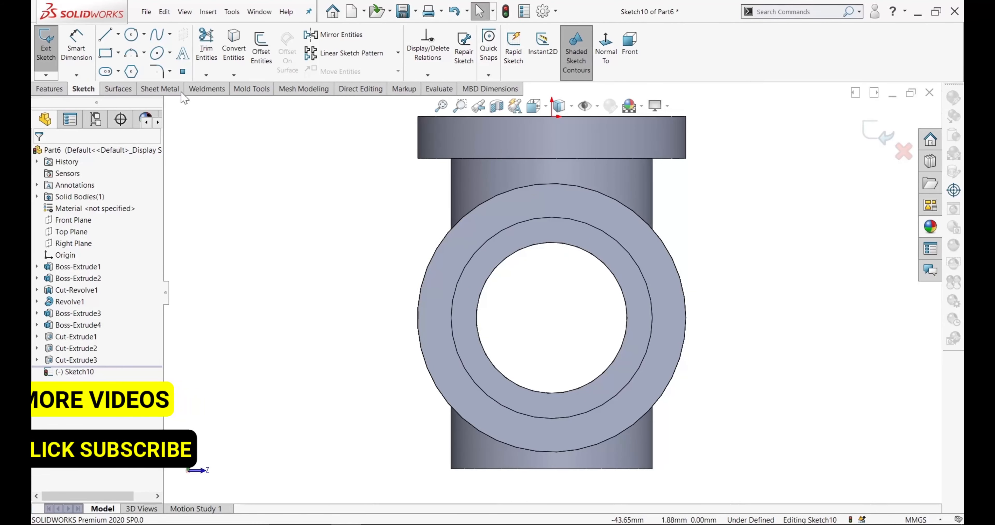
left_click(130, 36)
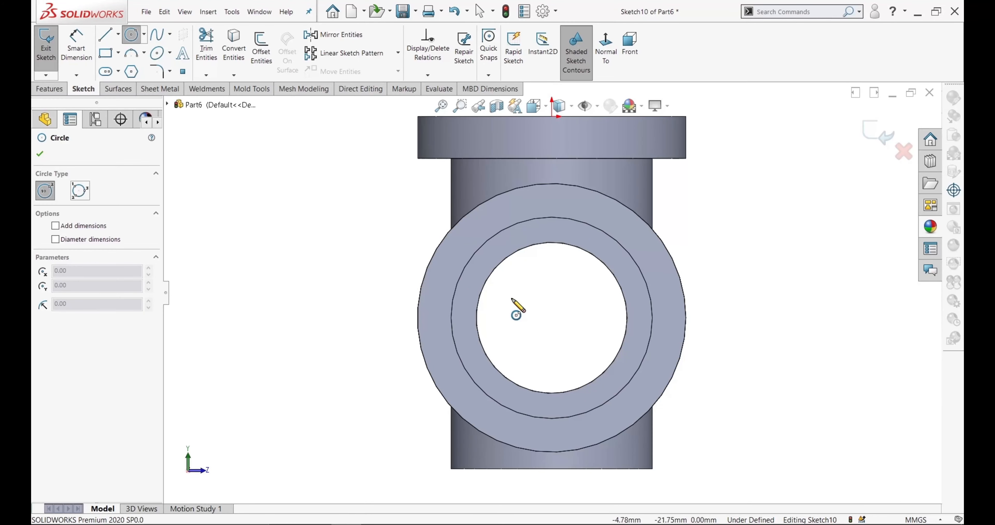
left_click(552, 317)
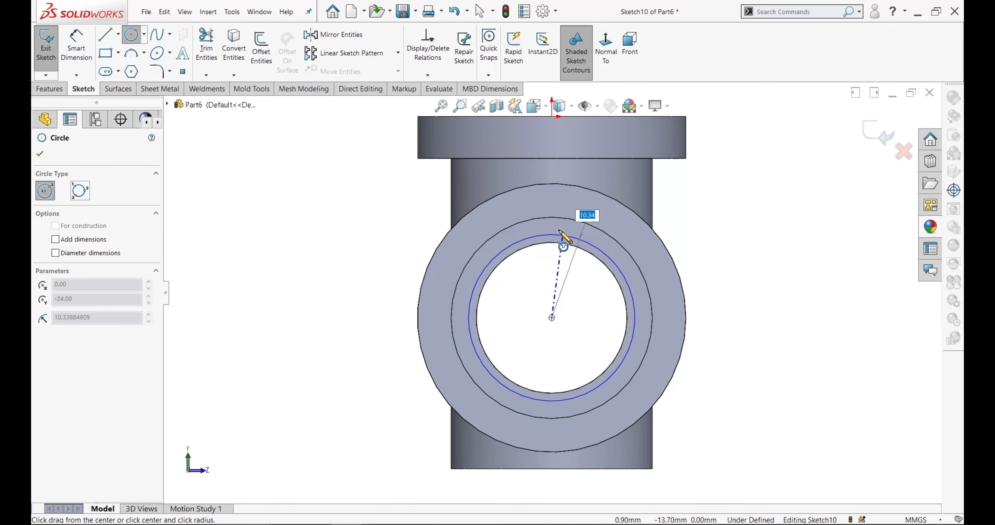
left_click(551, 204)
right_click(551, 203)
left_click(571, 210)
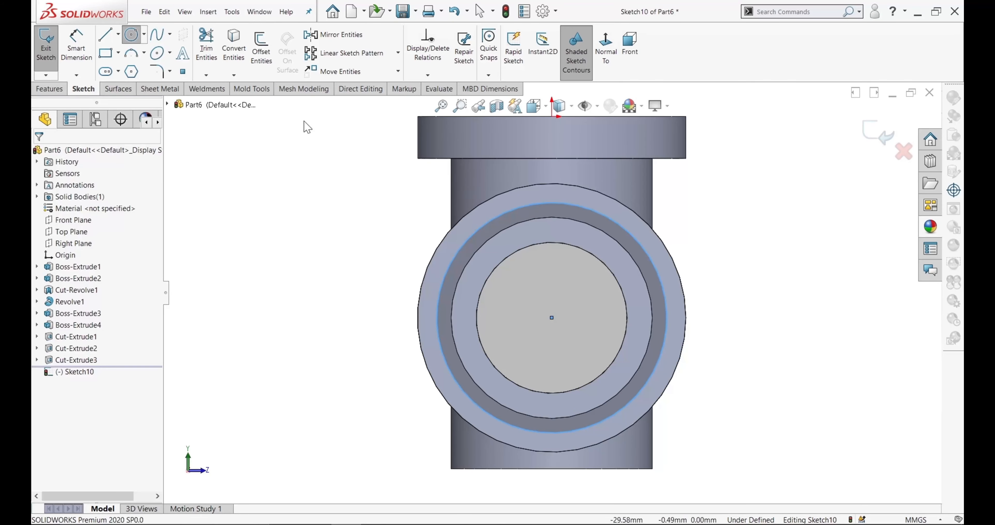
Step: Sketch a small circle with a 1 mm radius centred on the upper right part of the large circle
left_click(131, 38)
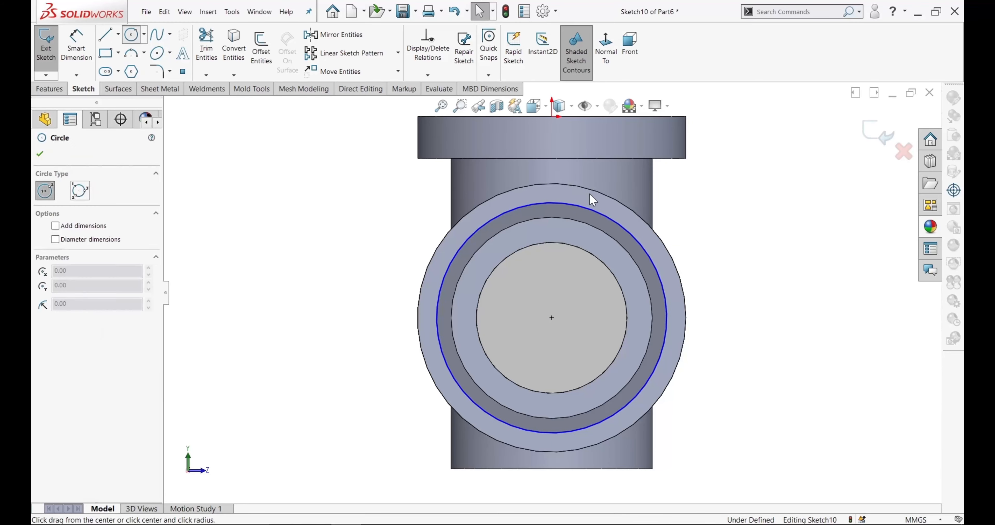
left_click(617, 223)
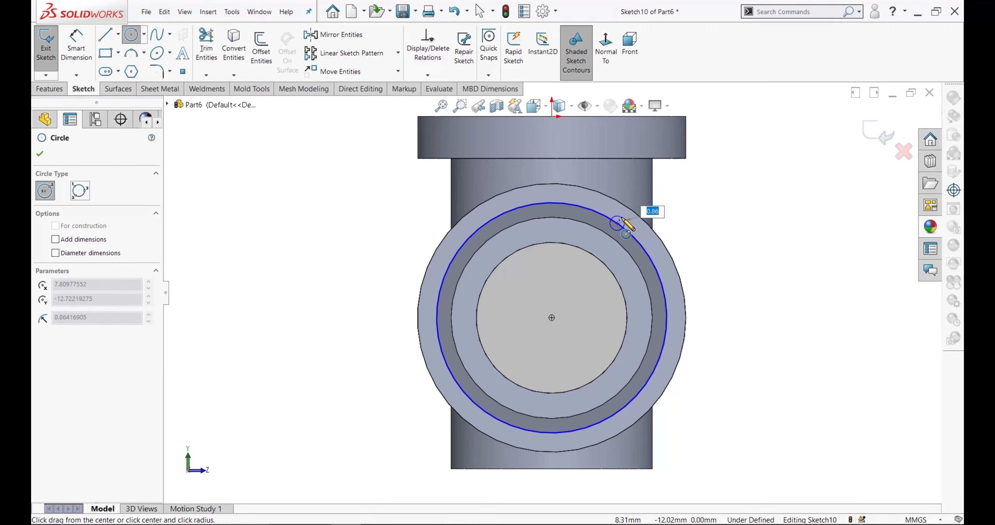
type("1")
key("Return")
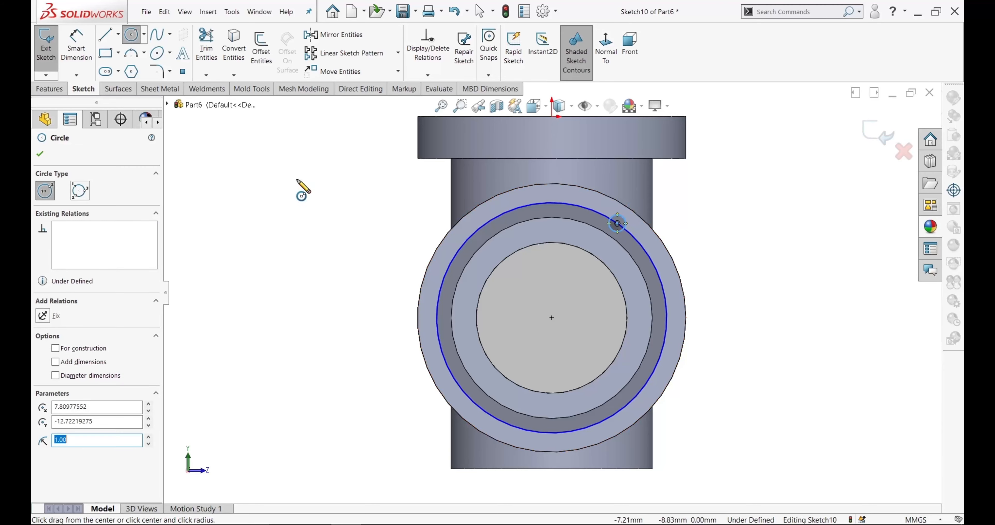
left_click(40, 154)
Step: Dimension the large circle on the side flange with a 29 mm diameter and convert it to construction geometry
left_click(76, 44)
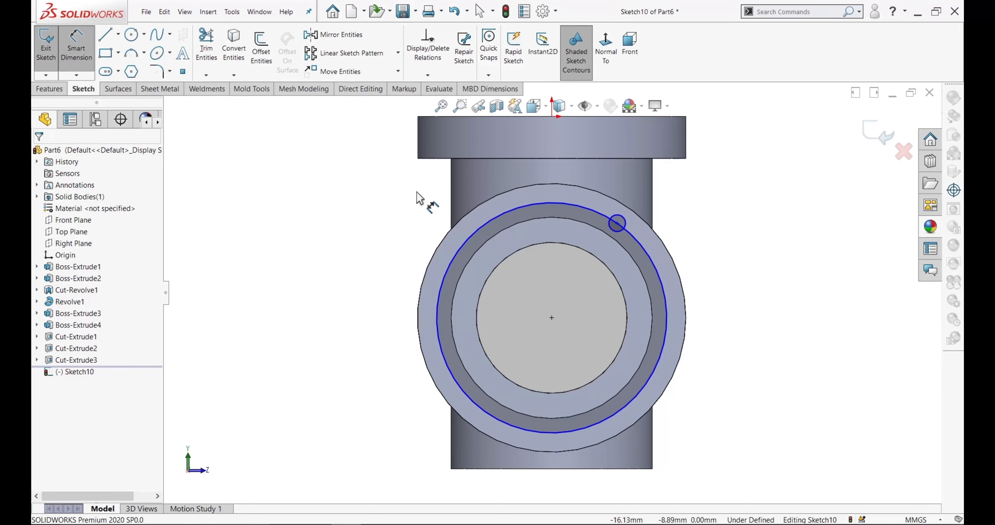
left_click(454, 253)
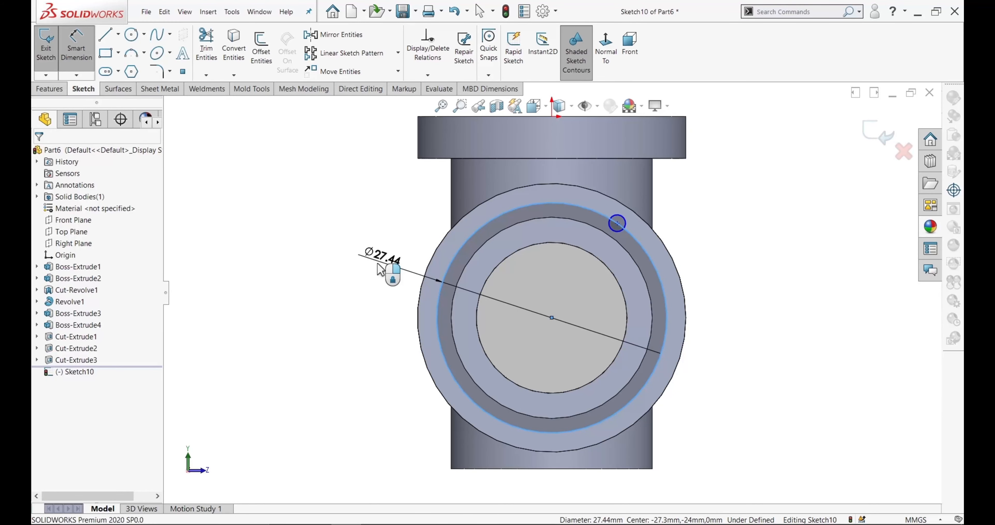
left_click(380, 270)
type("29")
key("Return")
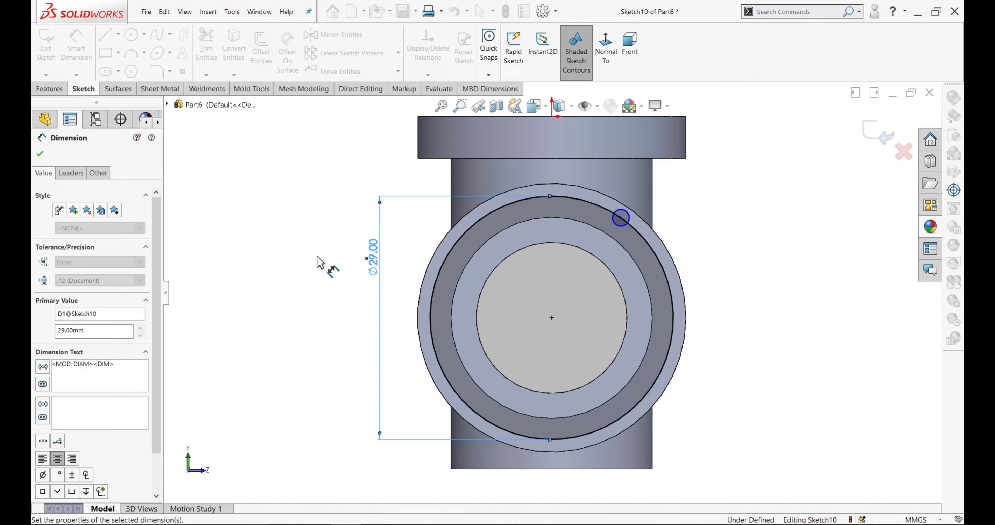
left_click(40, 154)
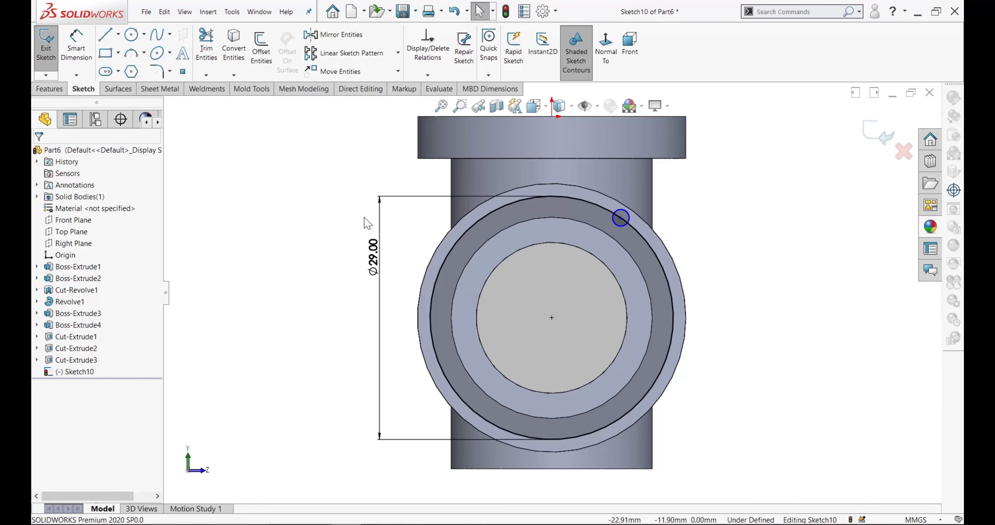
left_click(461, 237)
left_click(501, 208)
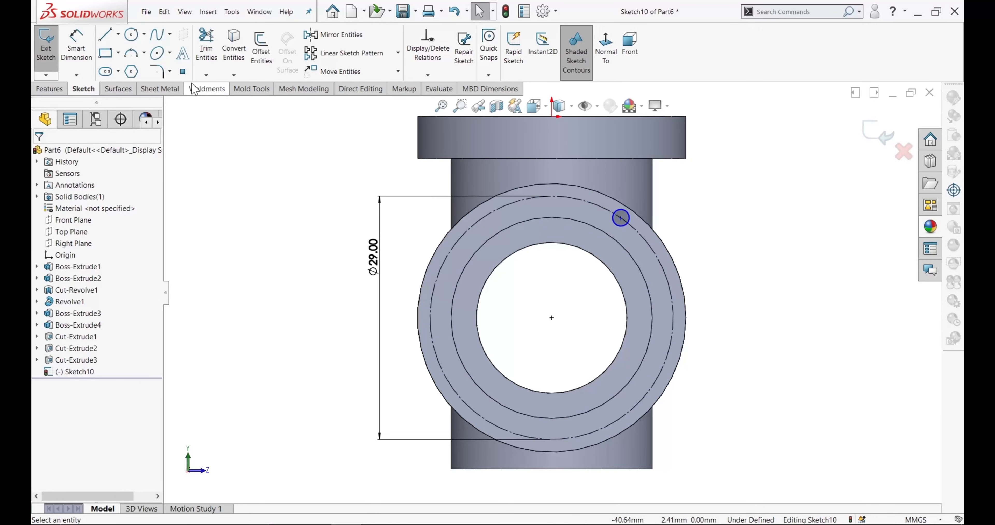
Step: Draw two construction lines from the bore centre, one vertical to the 29 mm circle's top and one to the small circle's centre
left_click(114, 37)
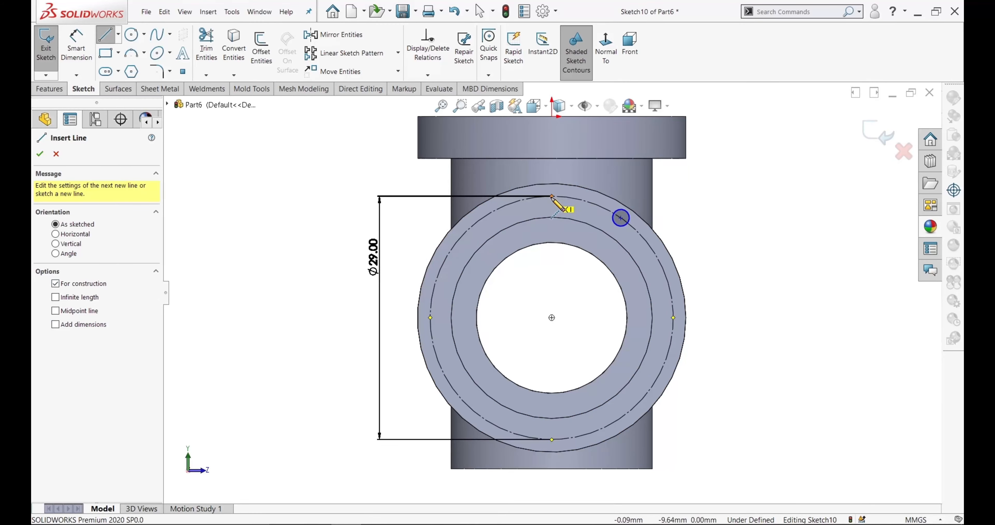
left_click(551, 196)
left_click(551, 318)
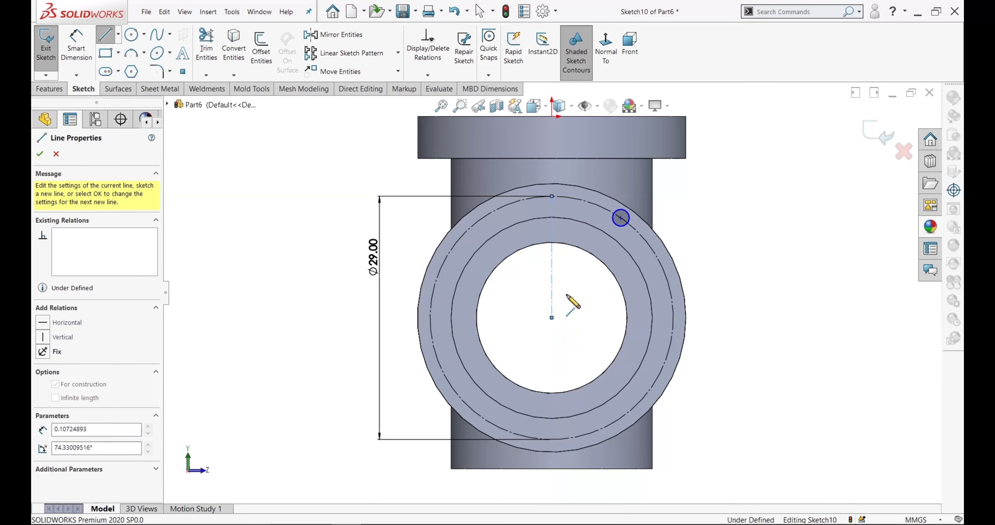
left_click(620, 218)
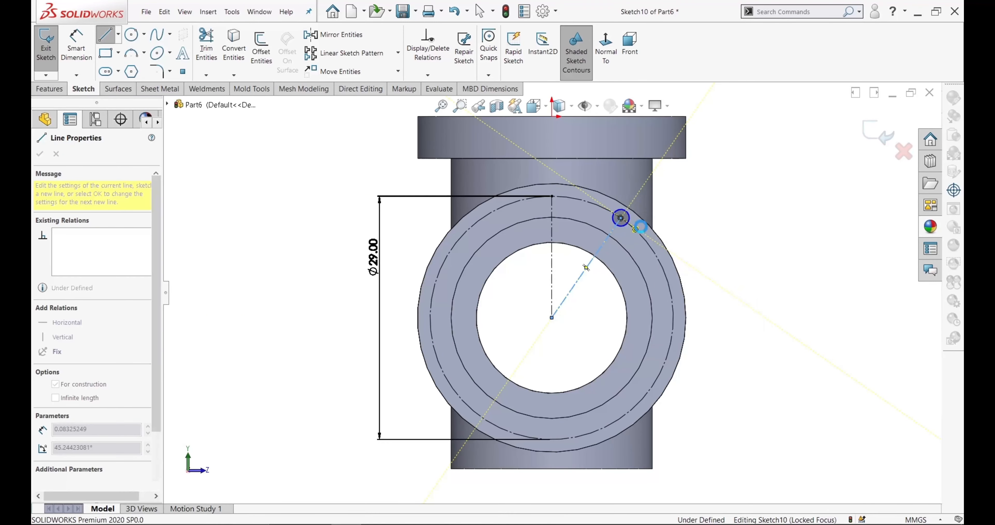
Step: Dimension the angle between the two construction lines on the side flange sketch as 45°
key("Escape")
left_click(76, 45)
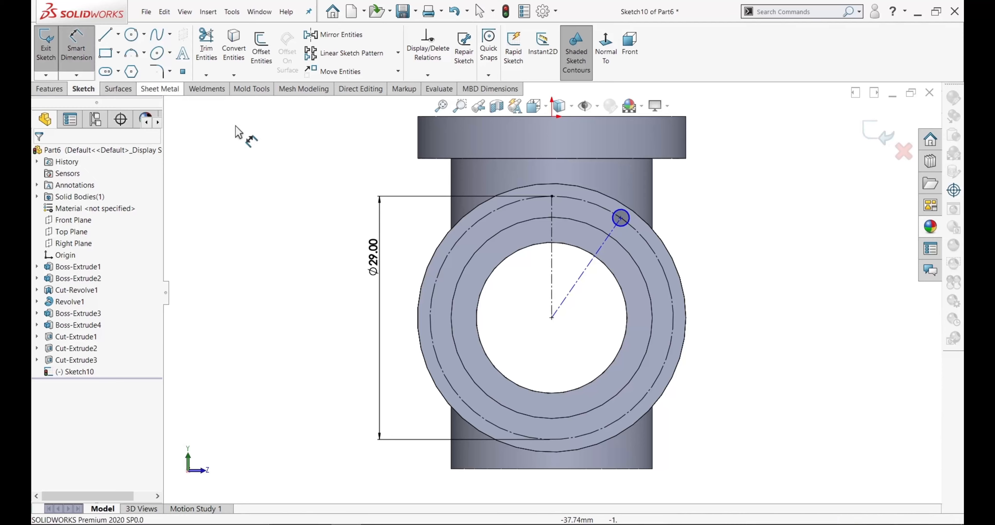
left_click(552, 276)
left_click(581, 275)
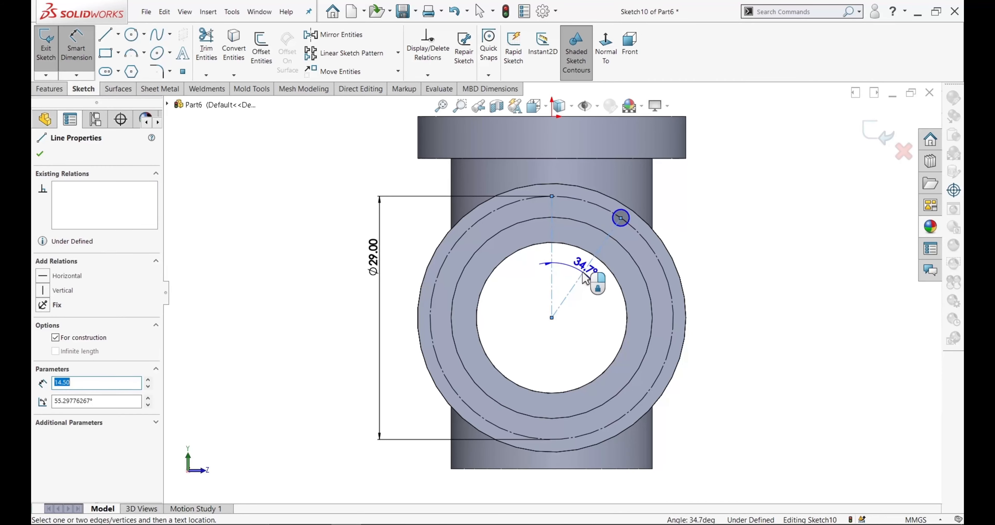
left_click(585, 266)
type("45")
key("Return")
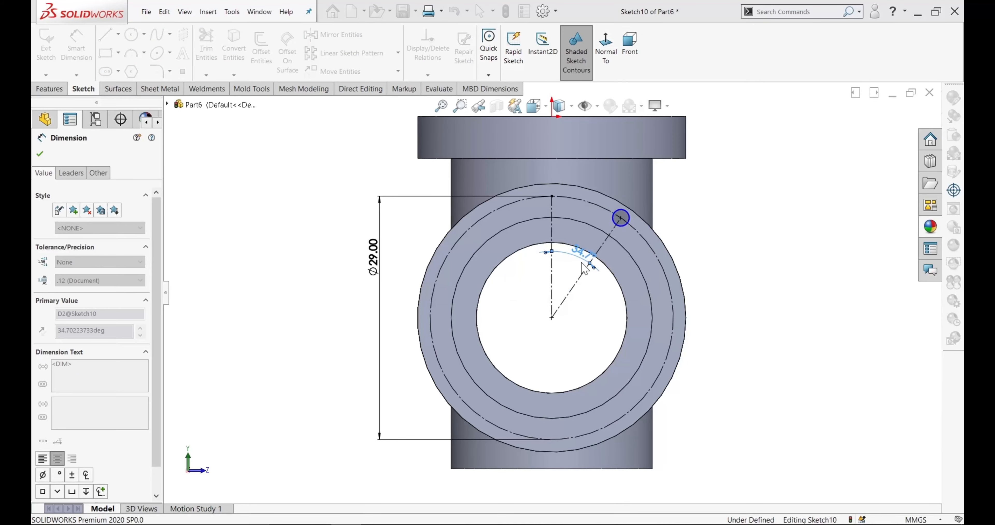
left_click(41, 155)
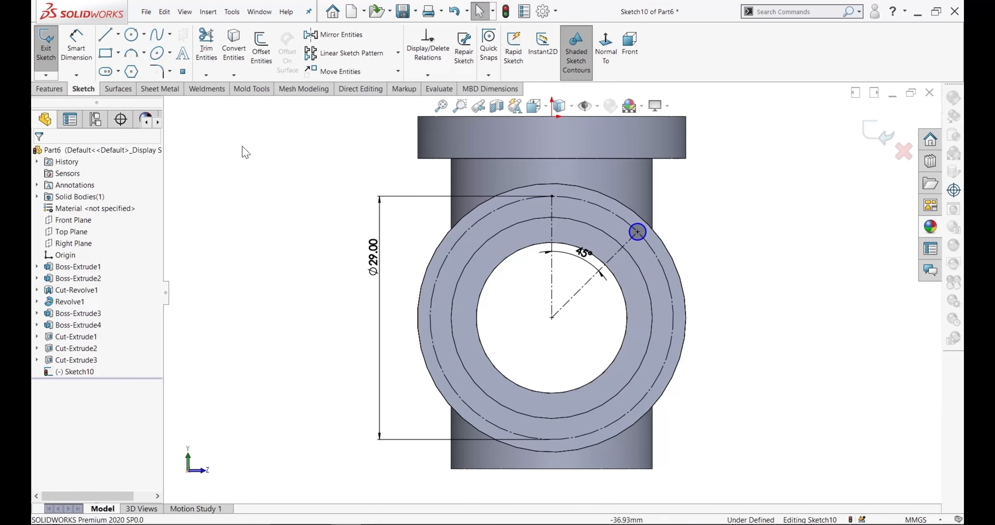
Step: Dimension the small bolt-hole circle with a 2 mm diameter
left_click(75, 51)
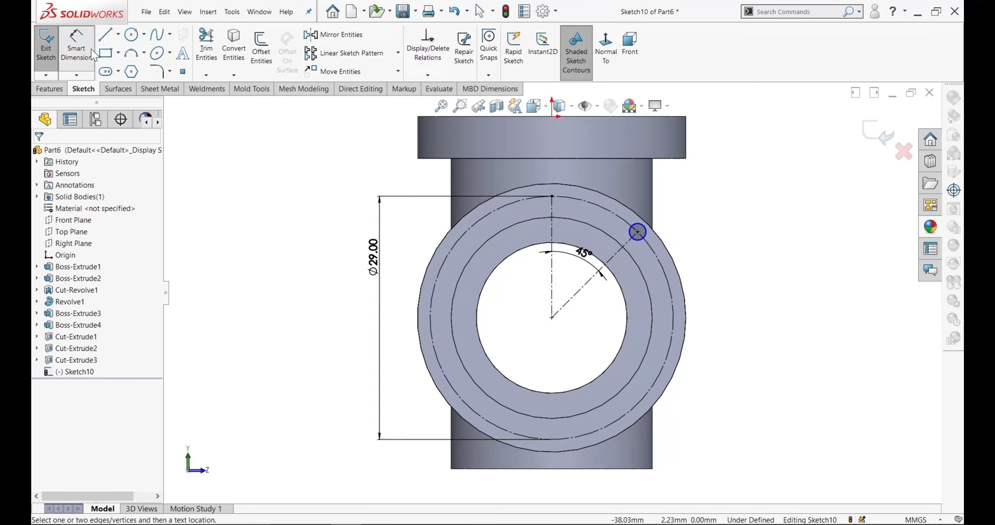
left_click(641, 231)
left_click(715, 194)
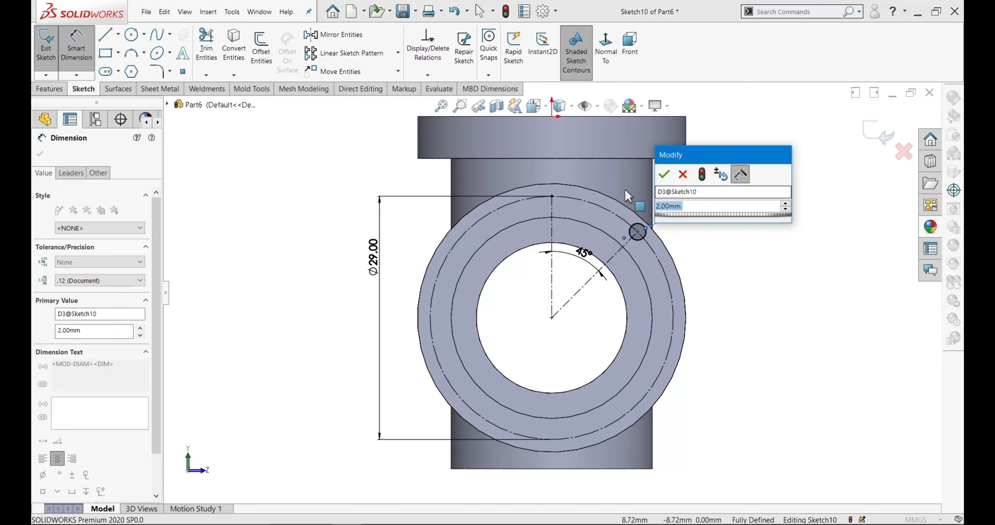
left_click(662, 176)
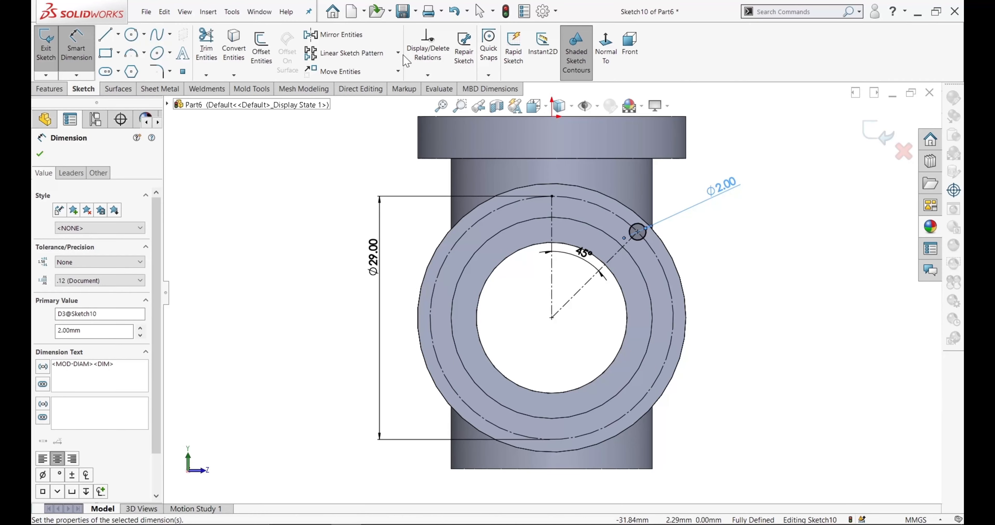
Step: Create a circular sketch pattern of the 2 mm circle around the bore centre, with 4 equally spaced instances over 360°
left_click(398, 53)
left_click(384, 79)
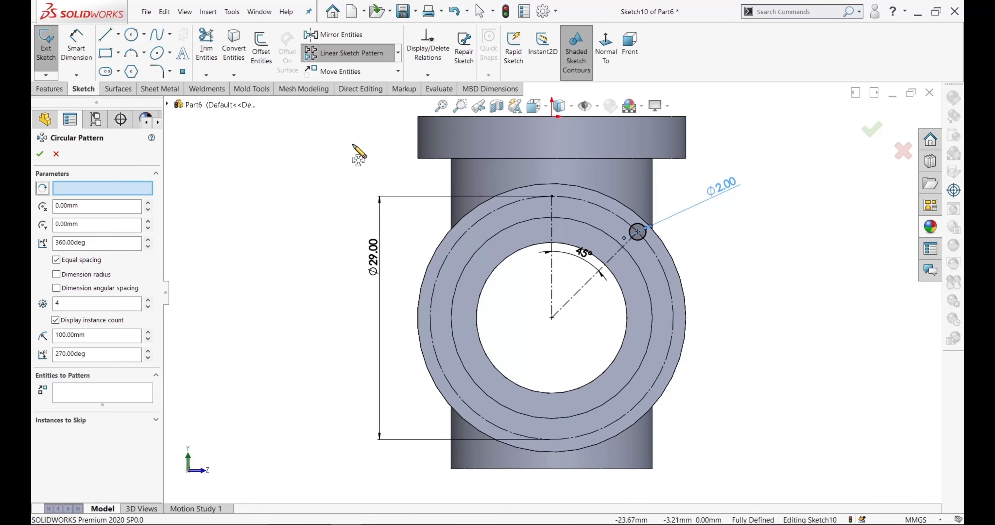
left_click(643, 233)
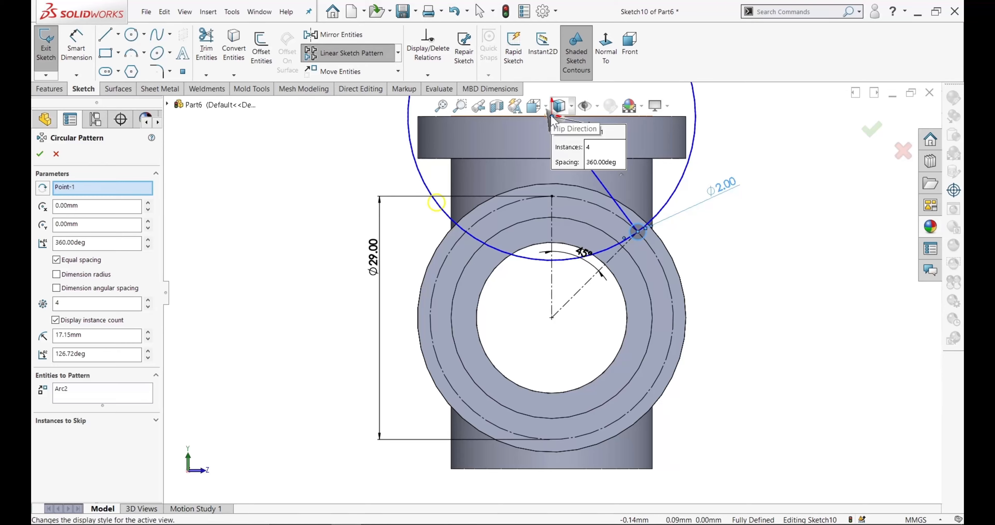
scroll(552, 289, "up", 2)
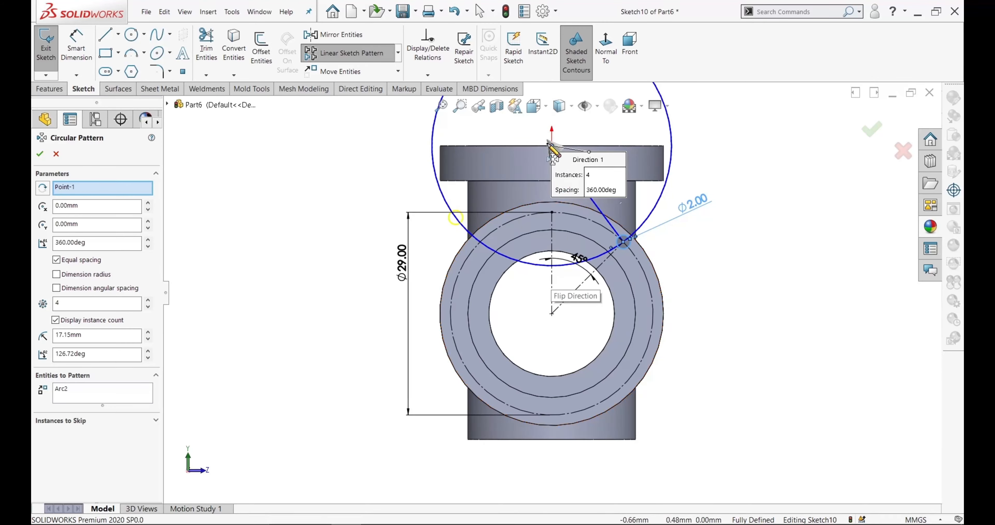
left_click_drag(552, 148, 552, 319)
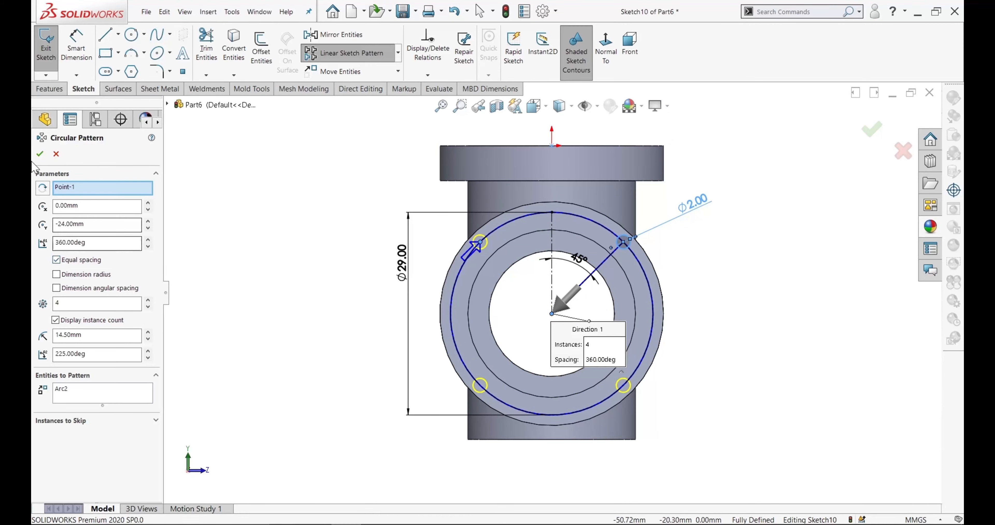
left_click(40, 154)
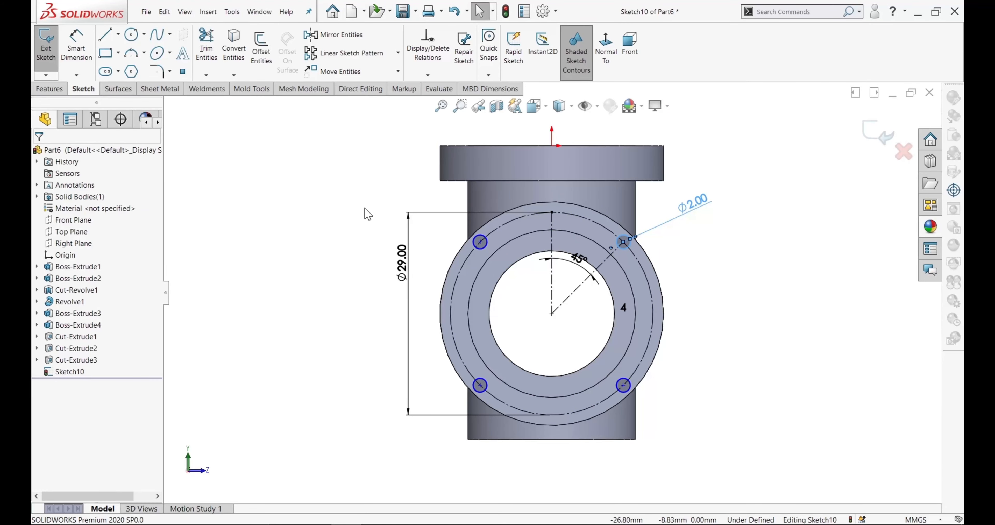
Step: Cut the four small circles into the left side flange with a blind extruded cut 4 mm deep
left_click(49, 89)
left_click(205, 45)
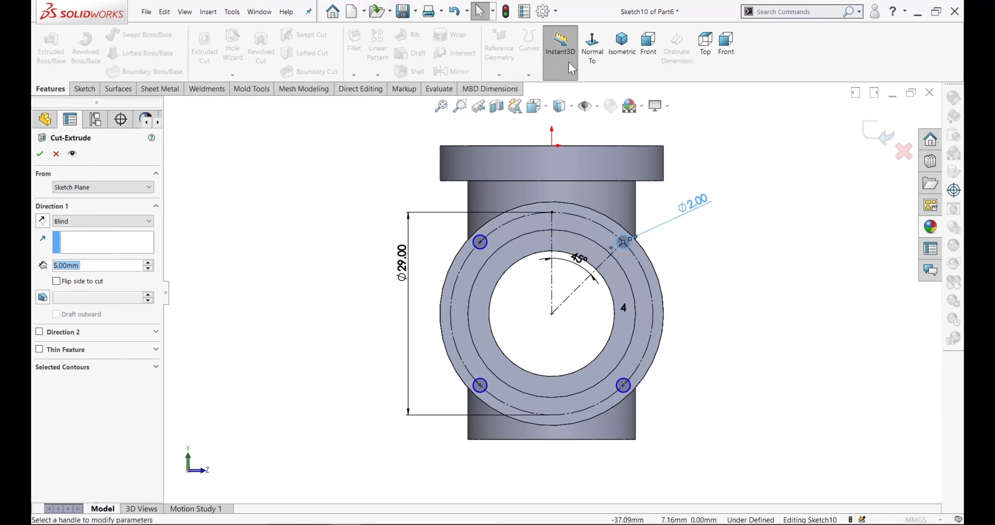
left_click(621, 45)
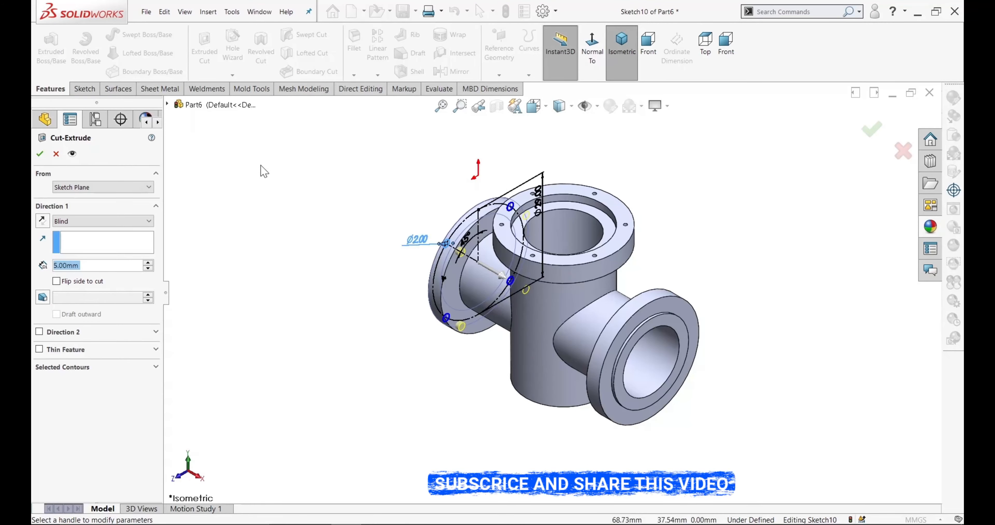
middle_click_drag(296, 240, 347, 251)
left_click(85, 263)
type("4")
key("Return")
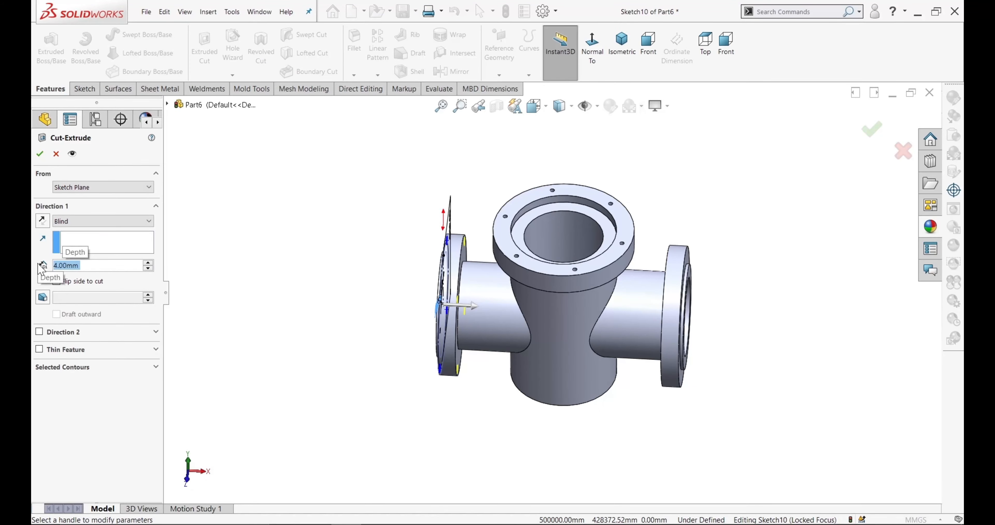
left_click(40, 154)
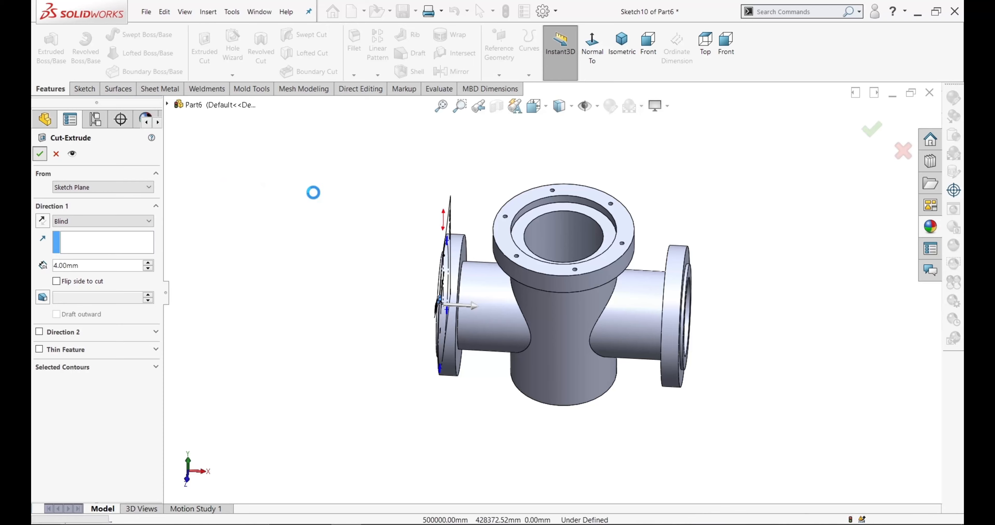
Step: Mirror the side flange's bolt-hole cut about the Right Plane onto the opposite side flange
middle_click_drag(313, 195, 390, 207)
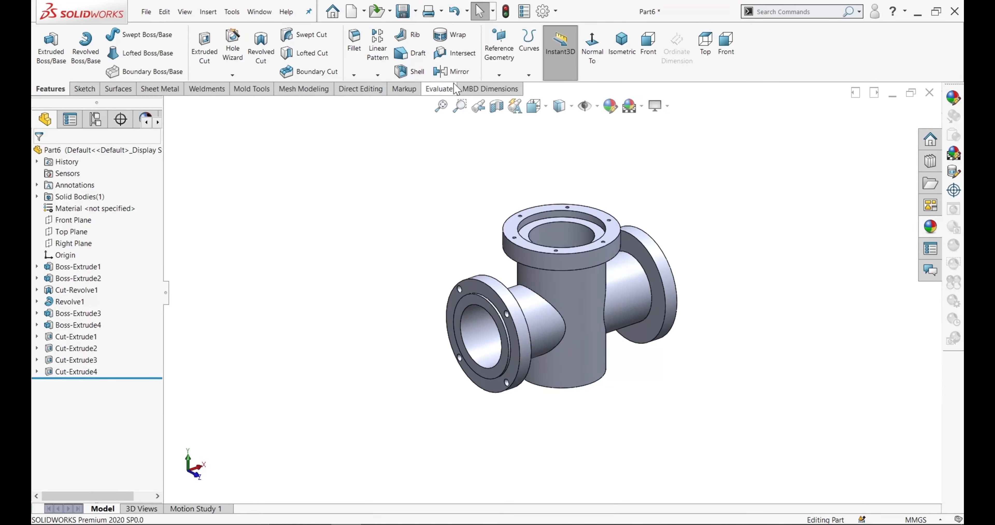
left_click(451, 71)
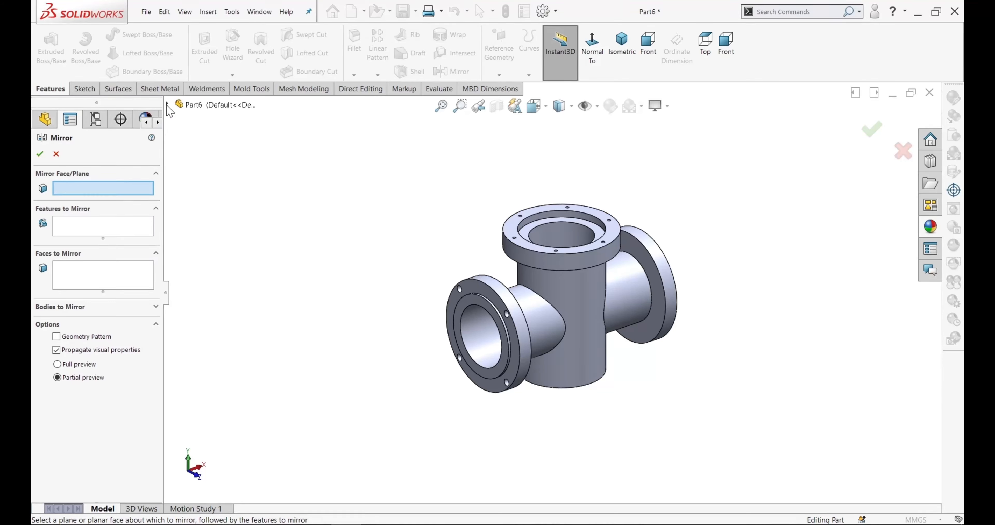
left_click(167, 105)
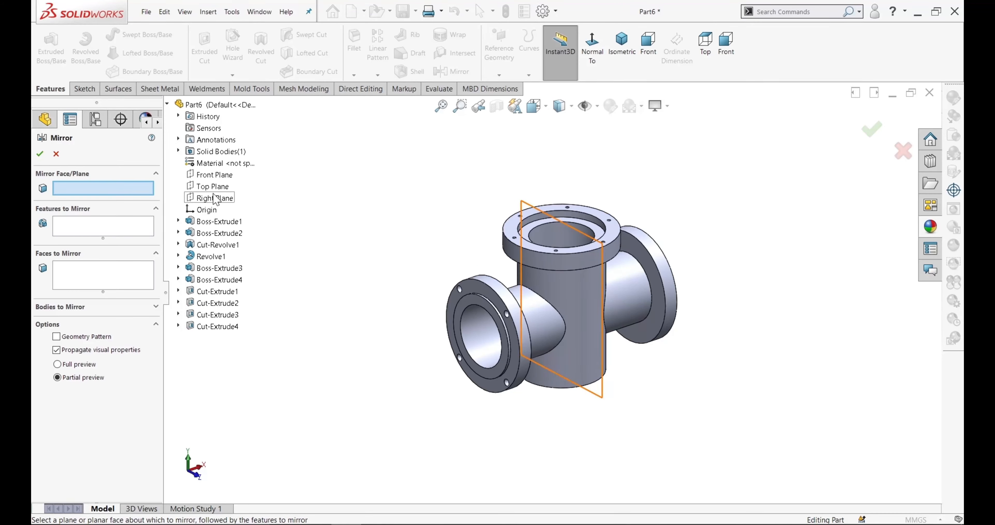
left_click(215, 198)
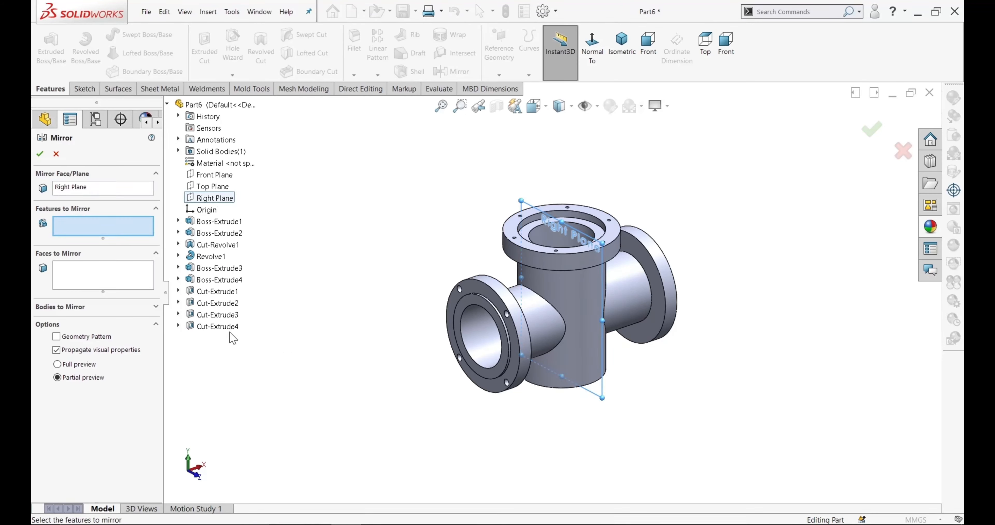
left_click(231, 327)
left_click(40, 154)
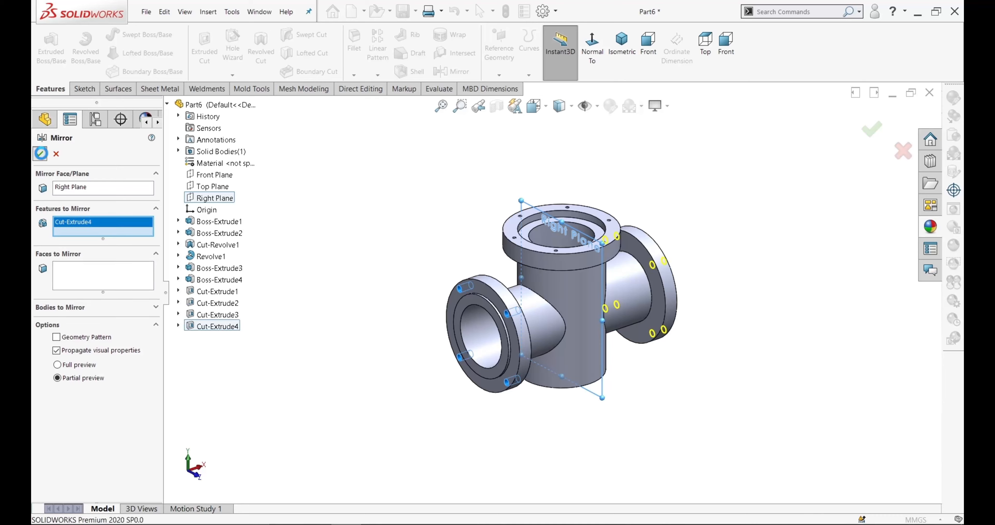
Step: Fillet the two edges where the side branches meet the vertical body with a 2 mm radius
mouse_move(383, 187)
middle_mouse_down()
mouse_move(344, 135)
mouse_move(371, 191)
mouse_move(383, 180)
middle_mouse_up()
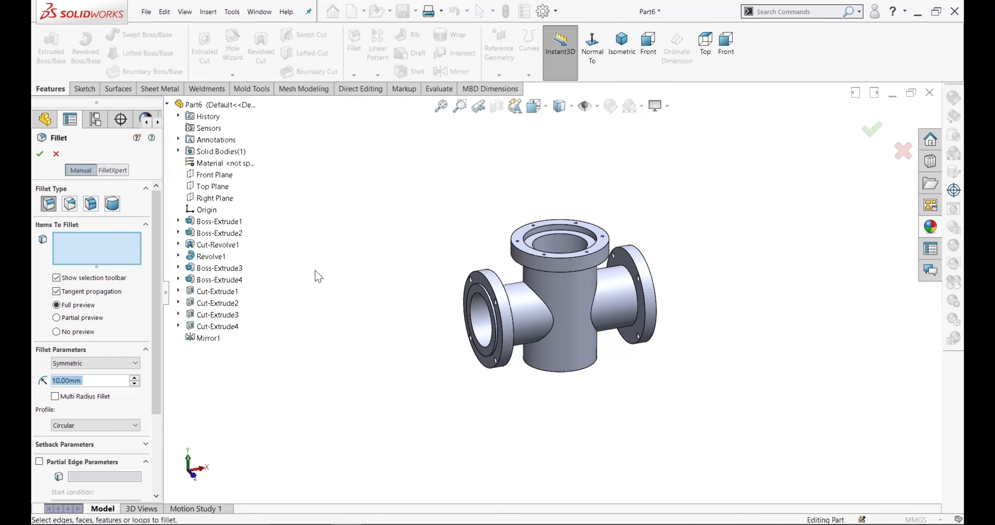
type("2")
key("Return")
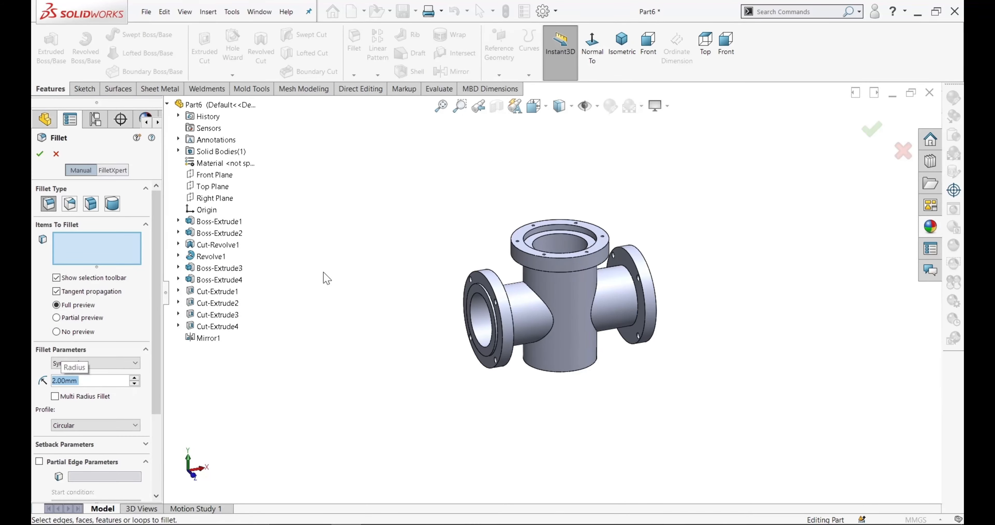
left_click(553, 315)
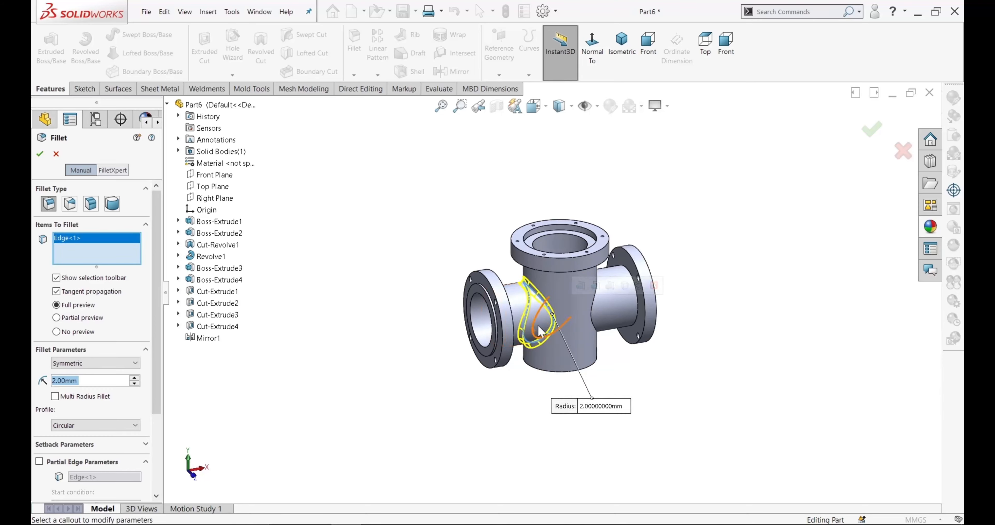
left_click(592, 324)
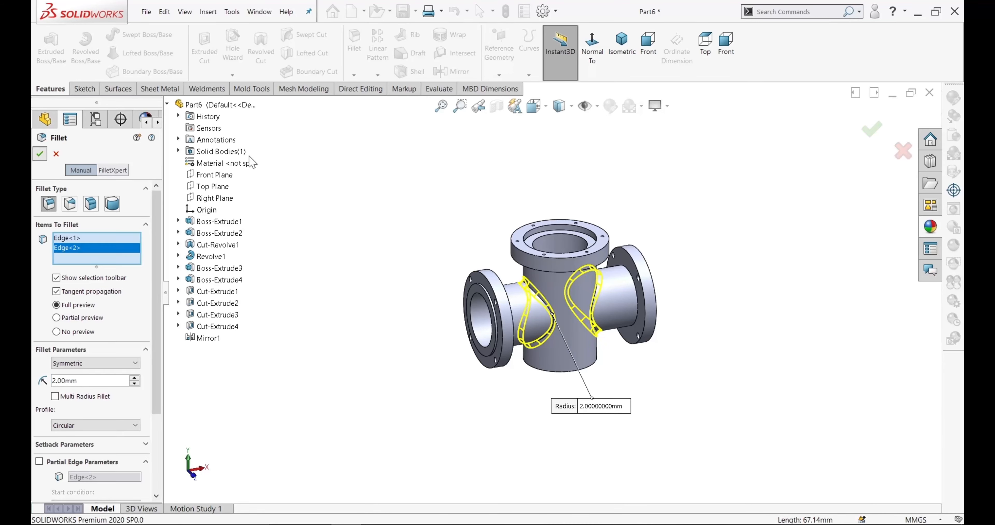
Step: Fillet the edges where both side branches meet the inner faces of their flanges with a 1 mm radius
key("Return")
key("Return")
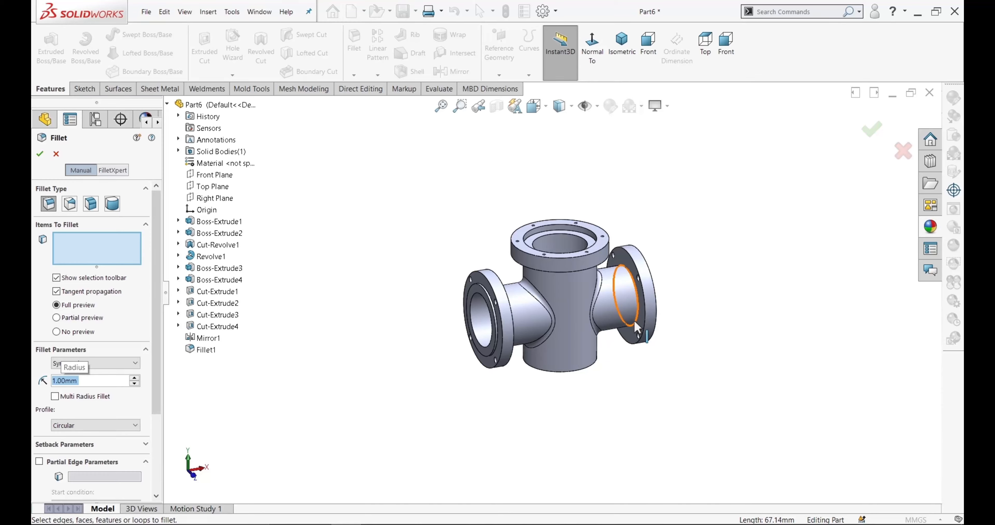
left_click(634, 333)
middle_click_drag(639, 381, 576, 386)
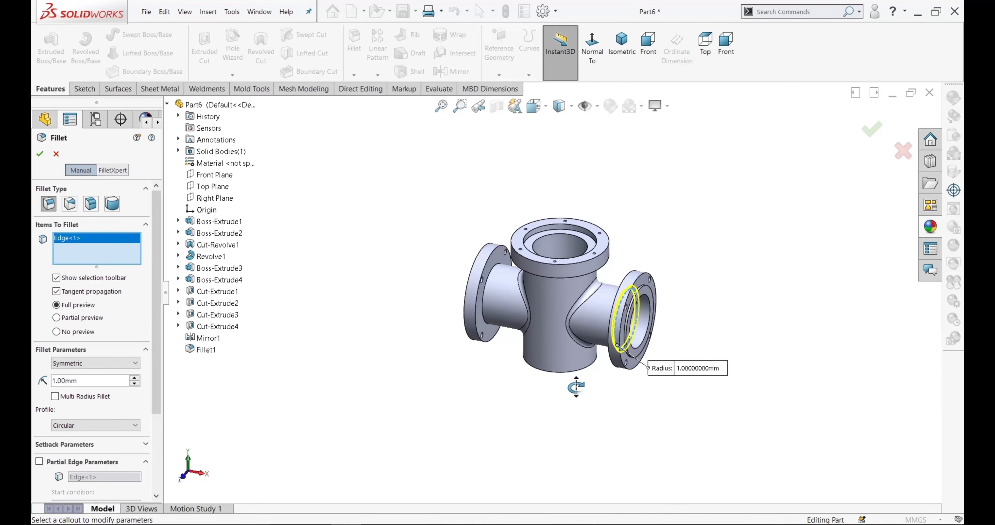
left_click(484, 318)
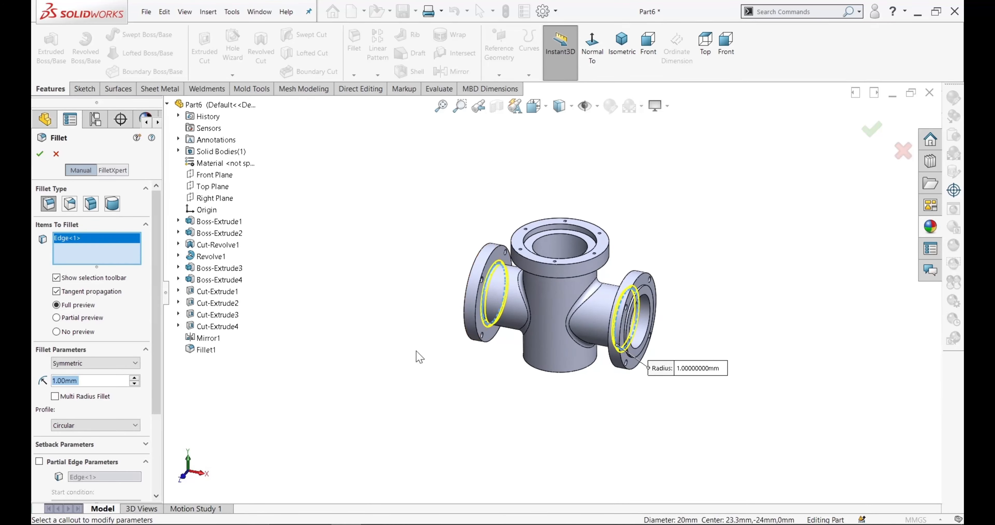
left_click(40, 153)
Step: Chamfer the edge where the vertical body meets the underside of the top flange by 1 mm at 45°
middle_click_drag(377, 203, 424, 176)
left_click(361, 75)
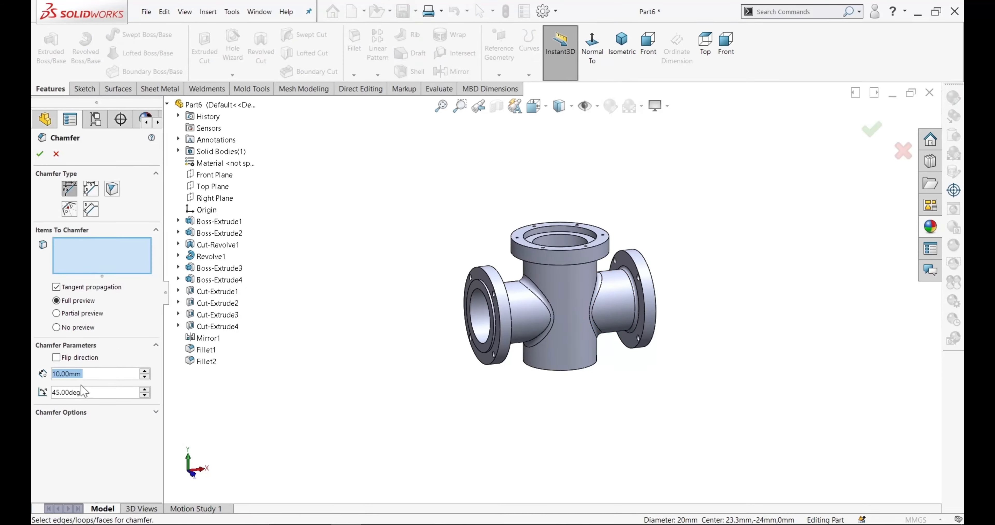
type("1")
key("Return")
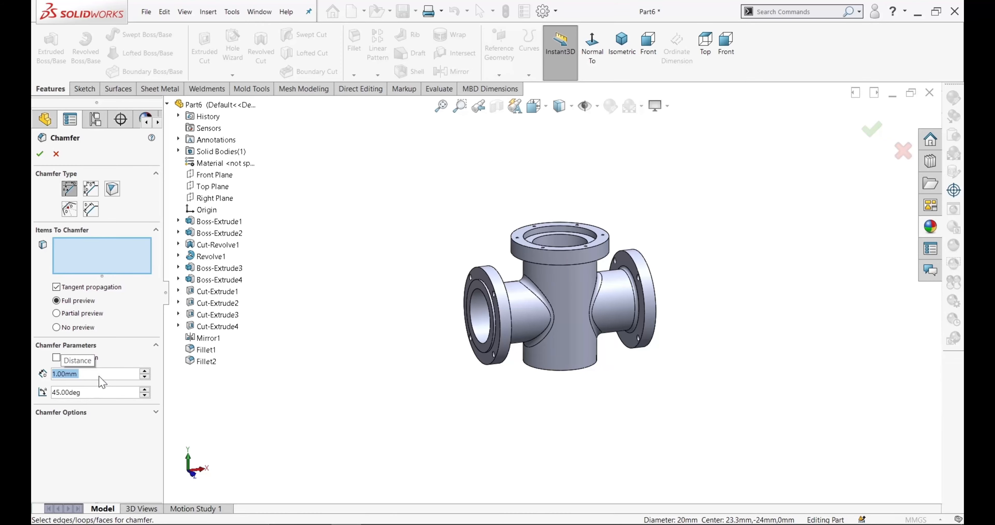
middle_click_drag(489, 439, 495, 331)
scroll(540, 259, "down", 8)
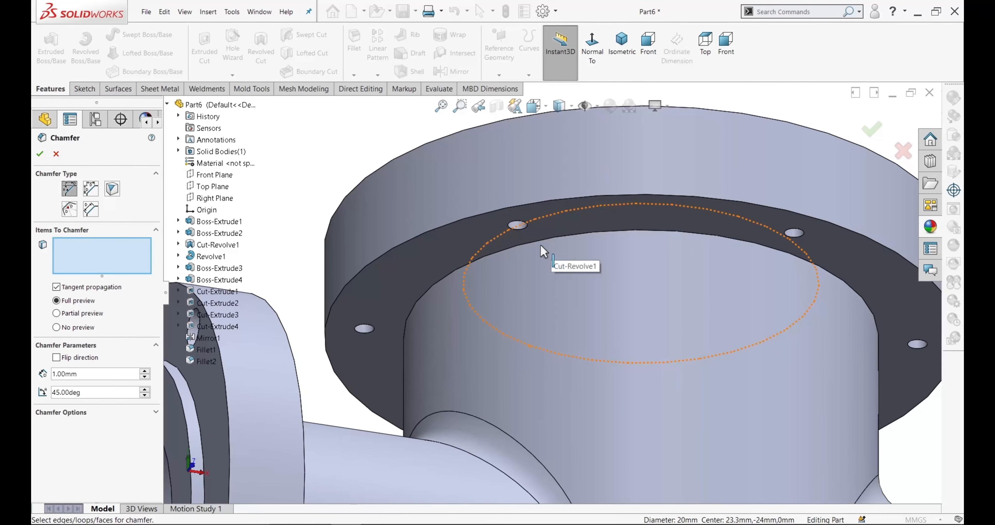
left_click(528, 245)
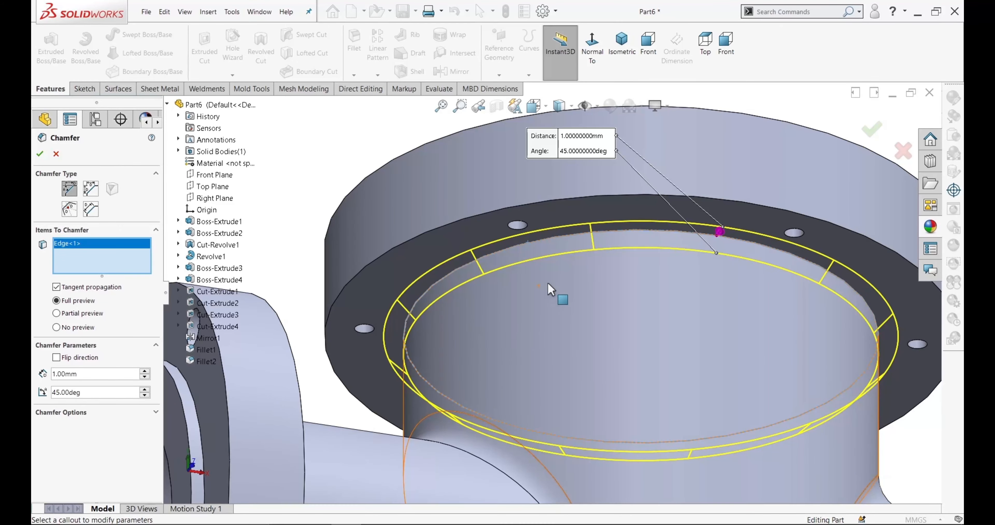
scroll(595, 314, "up", 6)
scroll(604, 306, "up", 4)
middle_click_drag(605, 311, 615, 472)
left_click(40, 155)
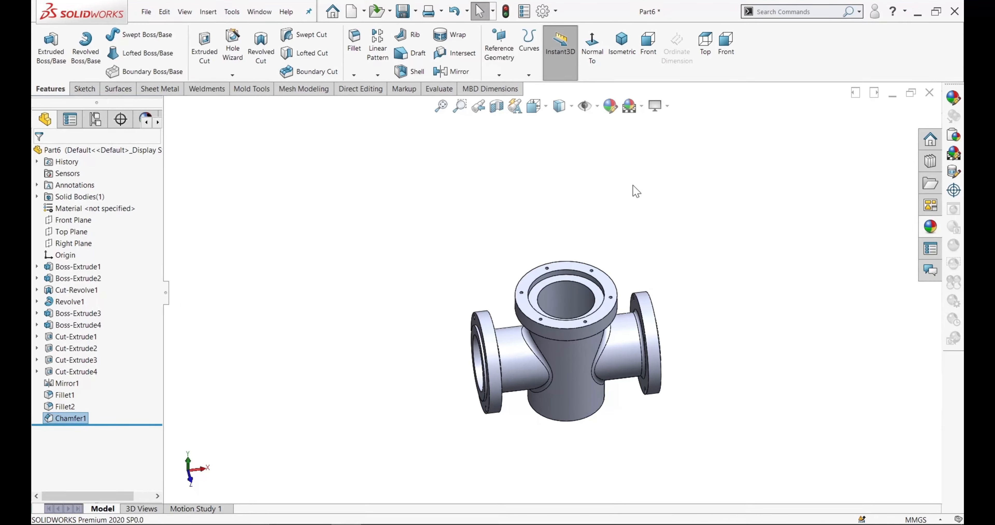
Step: Show the part in isometric view and apply a bright green colour appearance to the whole part
left_click(622, 43)
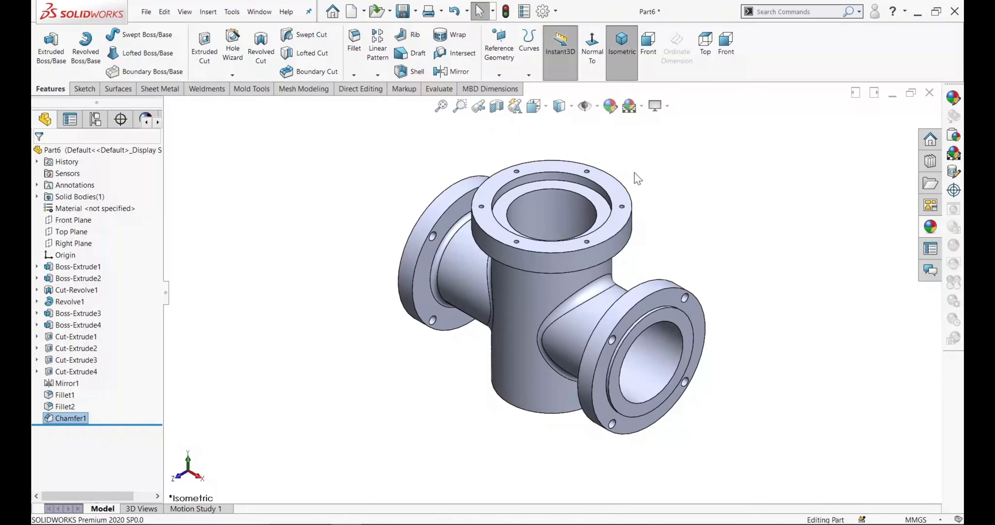
right_click(80, 151)
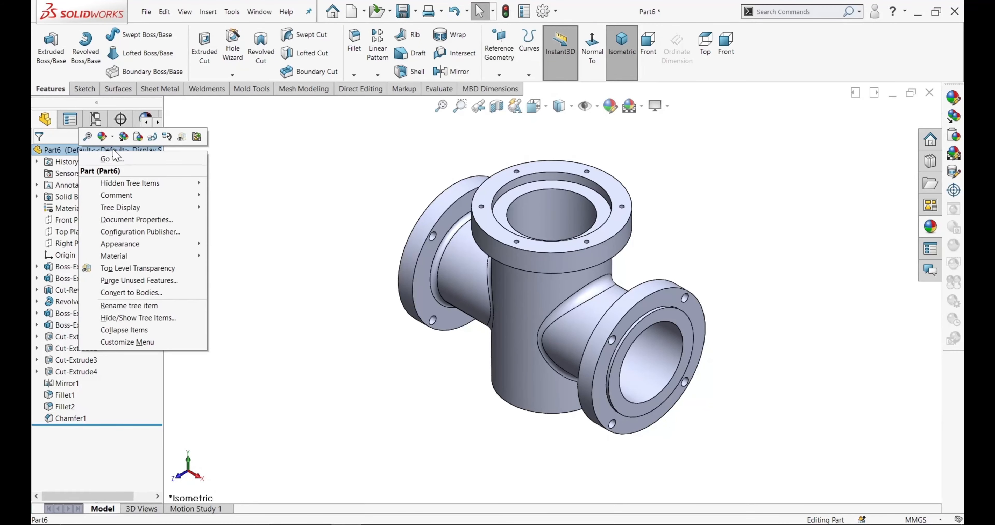
left_click(101, 138)
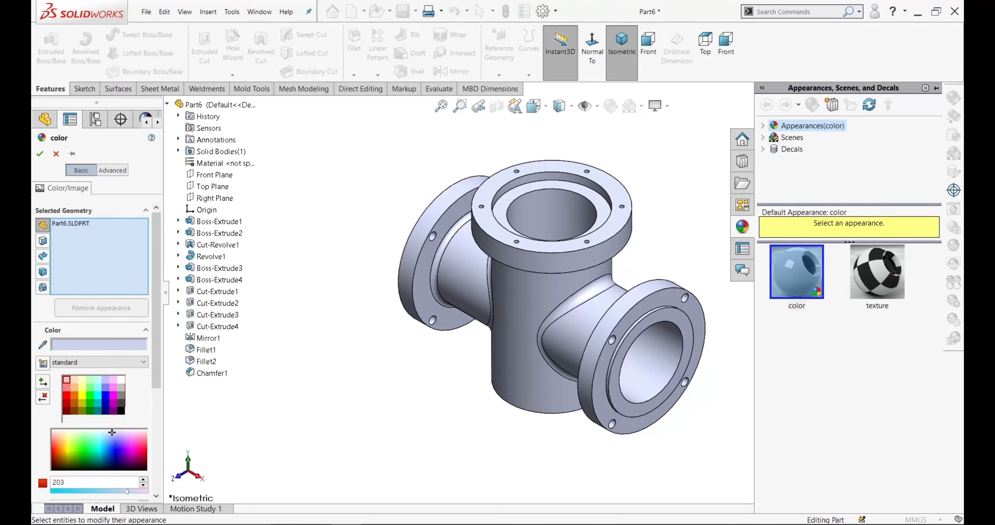
left_click(83, 452)
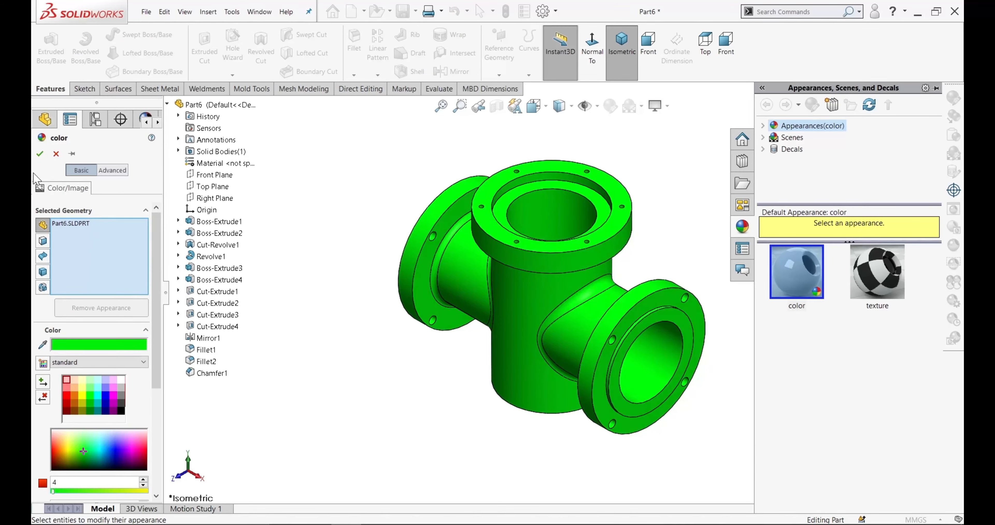
left_click(40, 153)
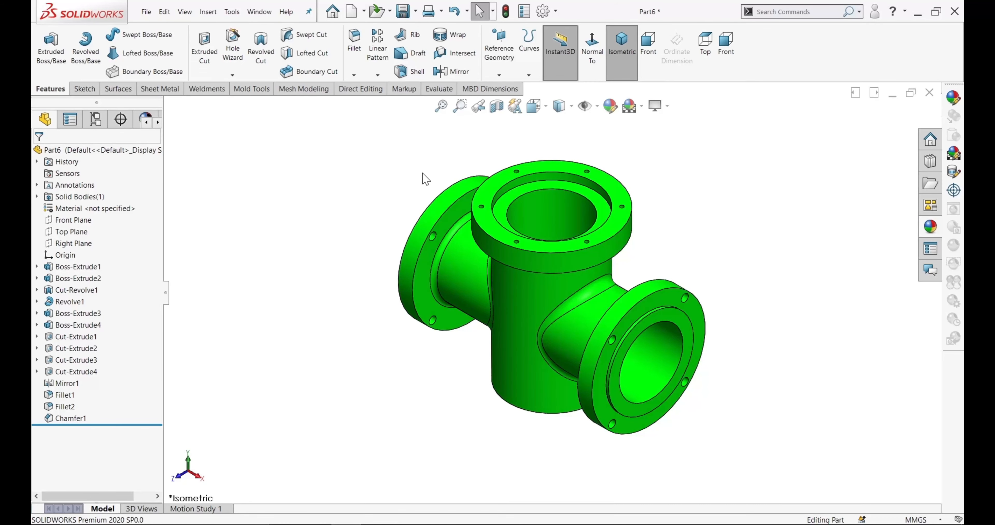
middle_click_drag(420, 172, 675, 168)
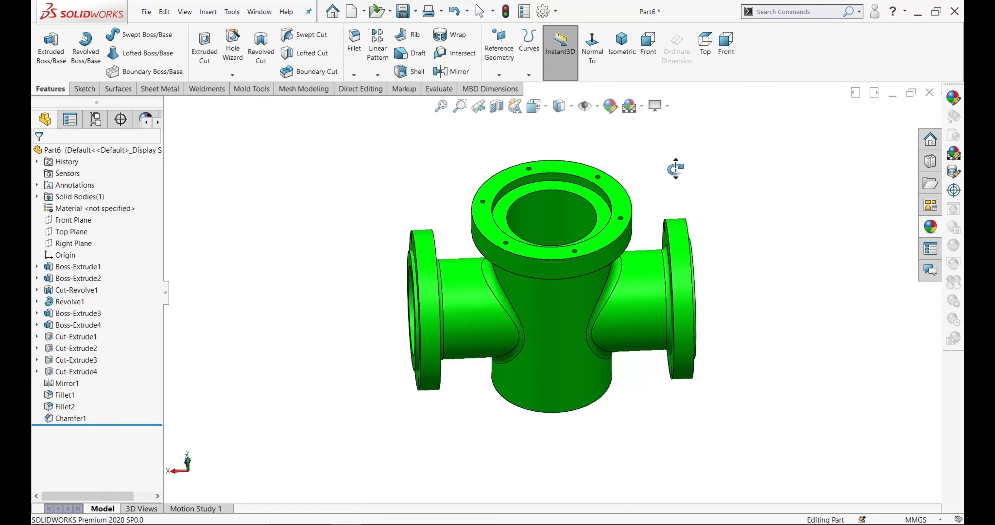
middle_click_drag(676, 168, 384, 155)
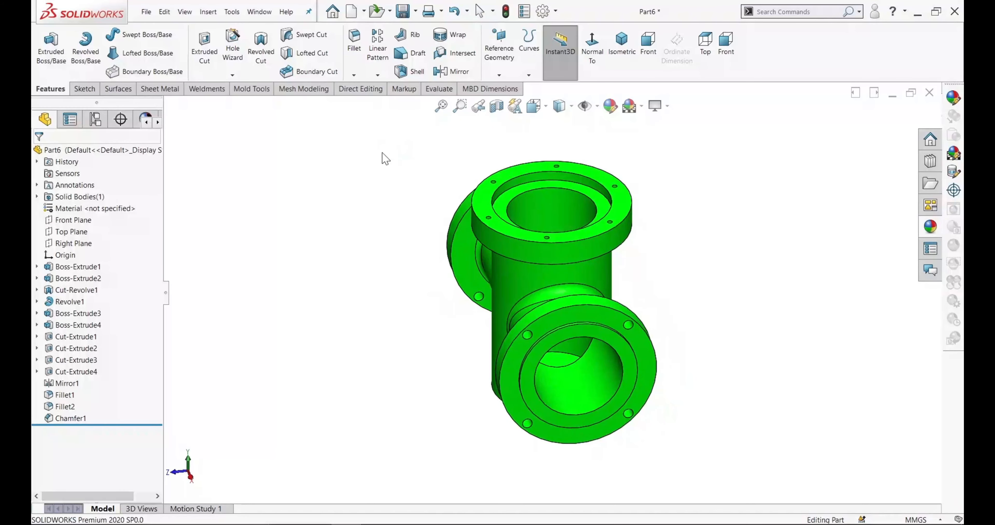